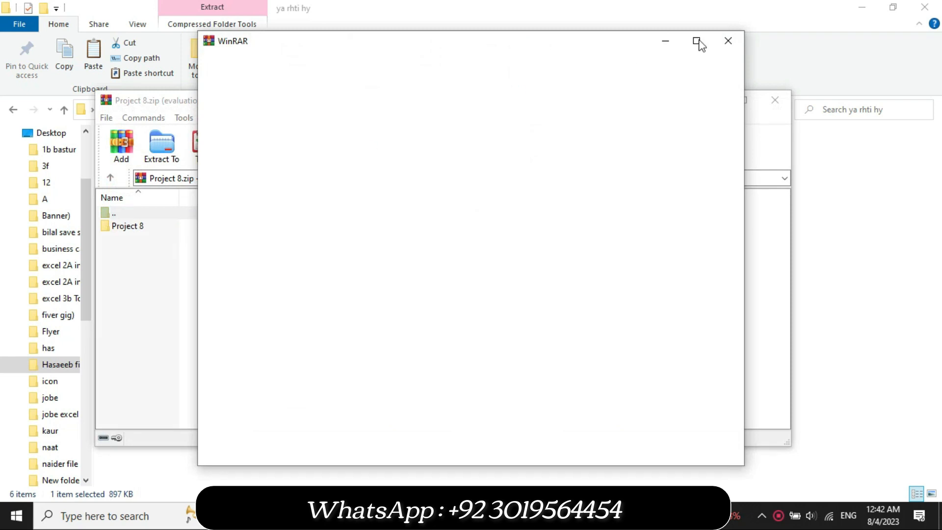
Open the solved folder inside the Project 8 archive and try to open its Excel 8-5Macros workbook
left_click(728, 41)
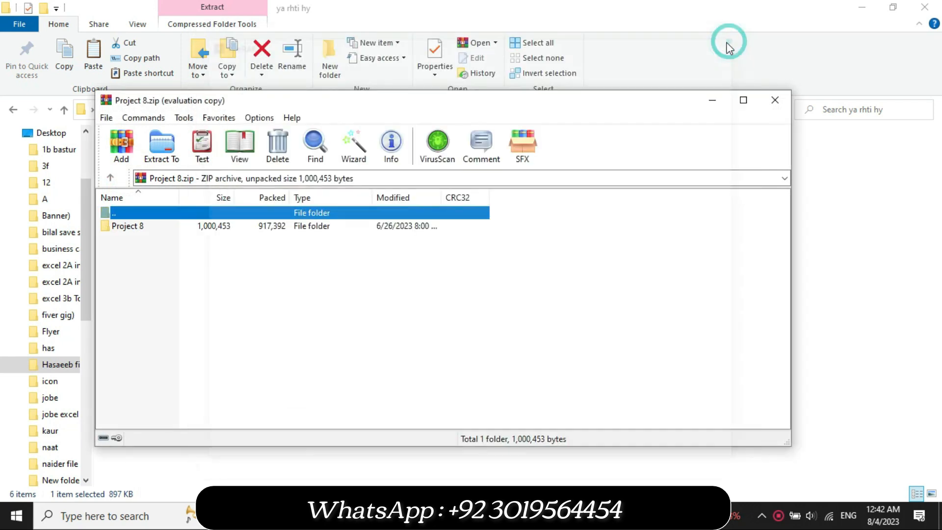
double_click(137, 227)
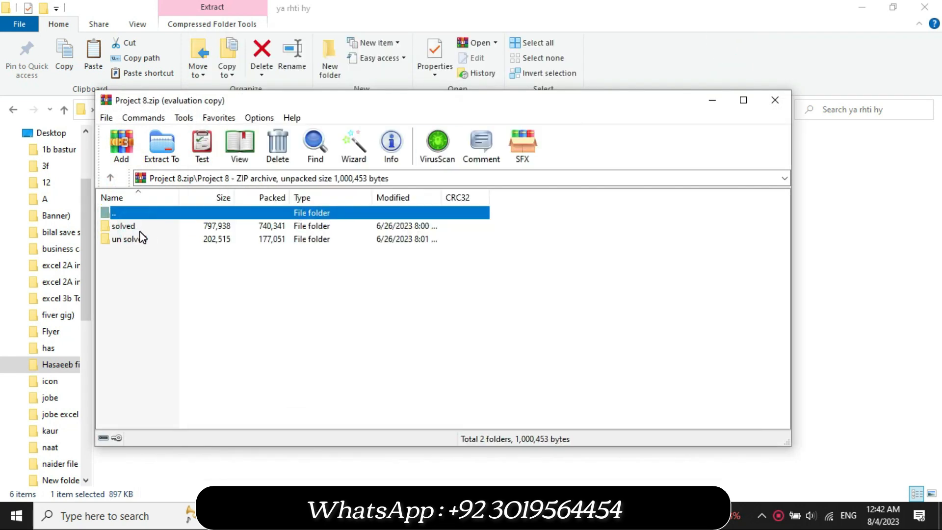
double_click(140, 229)
left_click(140, 226)
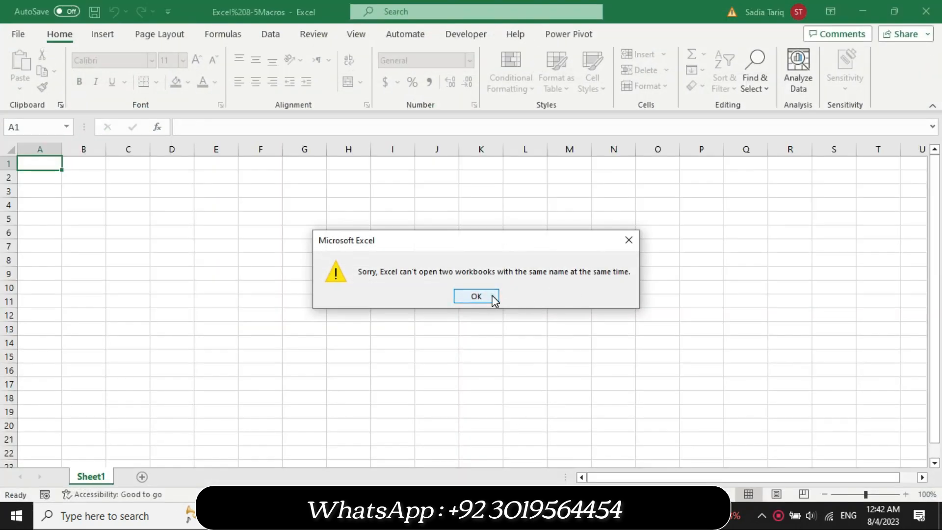
left_click(493, 297)
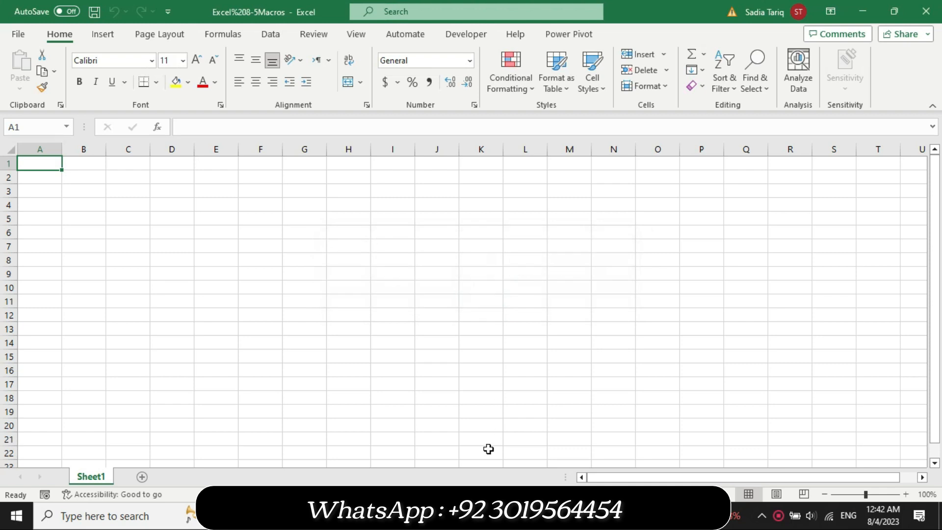
Open the solved CourtyardMedical-08 workbook with editing enabled, and bring up the Instruction ch8 PDF
left_click(490, 516)
double_click(156, 252)
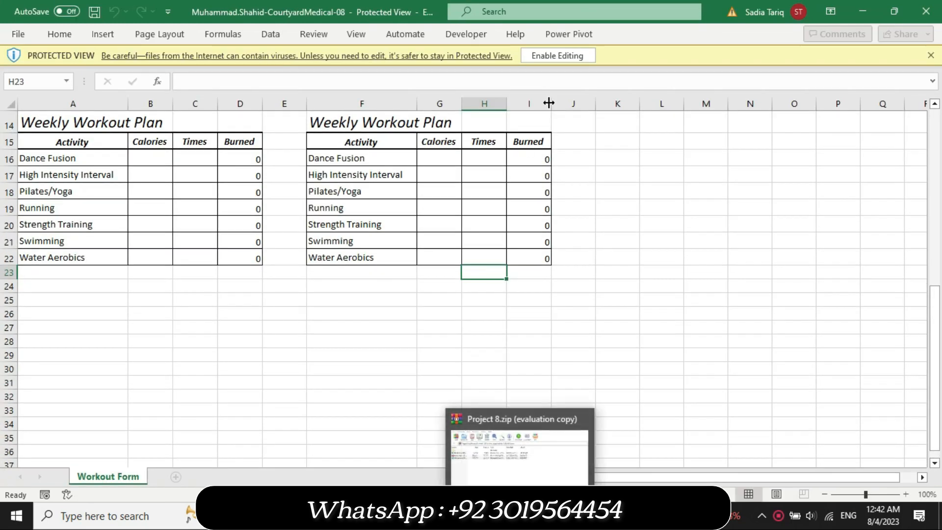
left_click(568, 58)
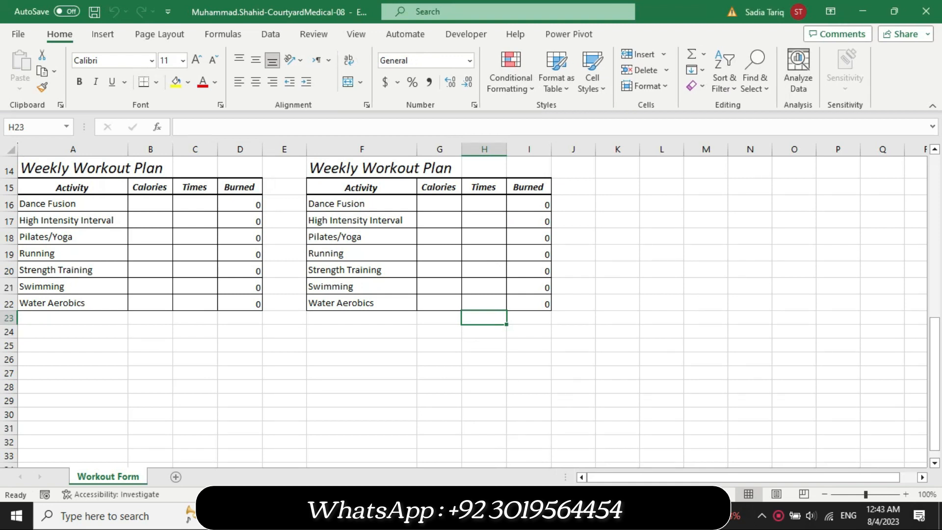
mouse_move(453, 516)
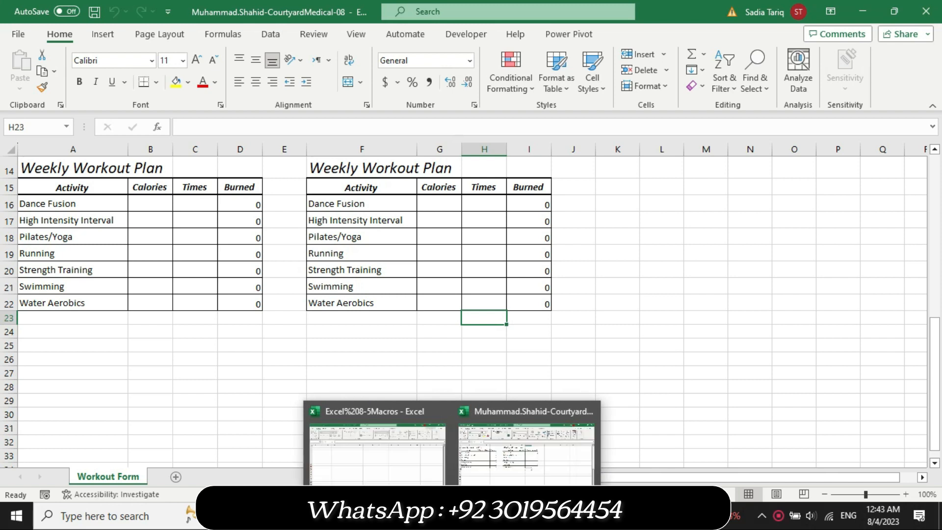
left_click(471, 516)
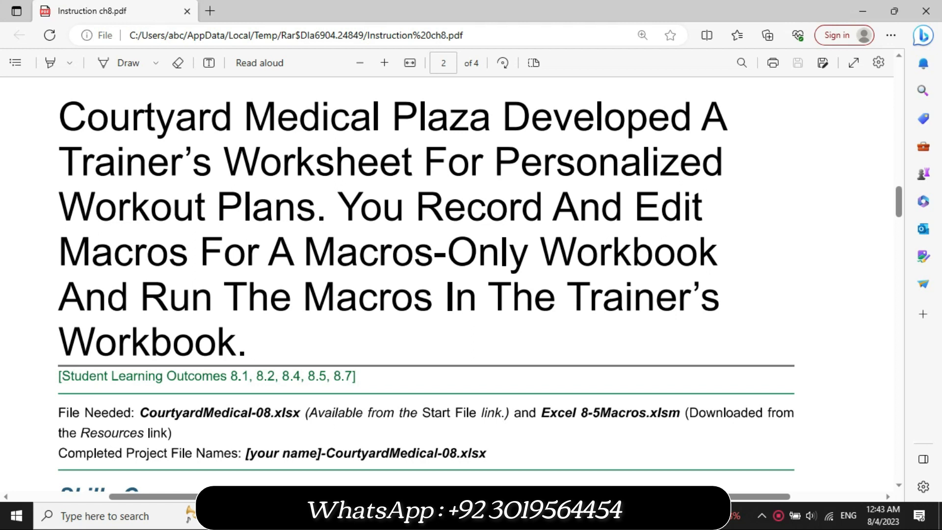
Go to the un solved folder in the Project 8 archive and try to open its CourtyardMedical-08 workbook
left_click(407, 516)
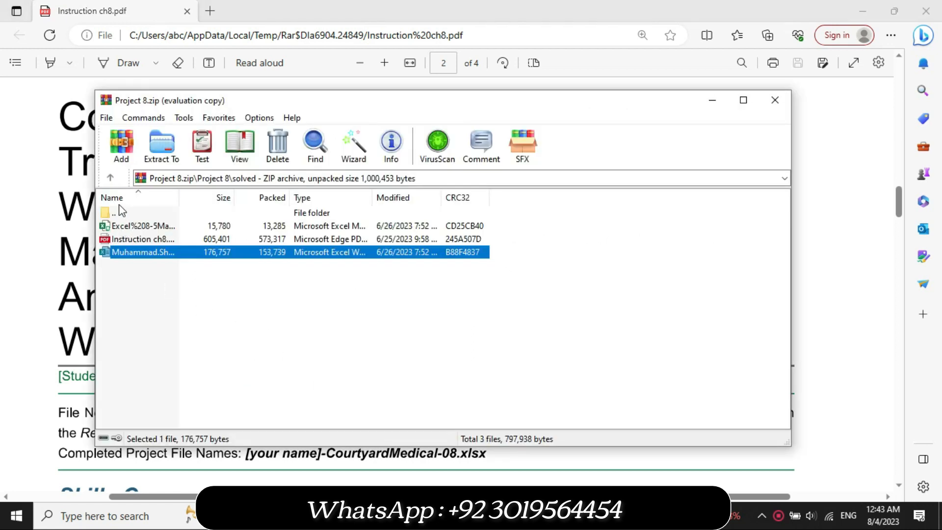
left_click(109, 177)
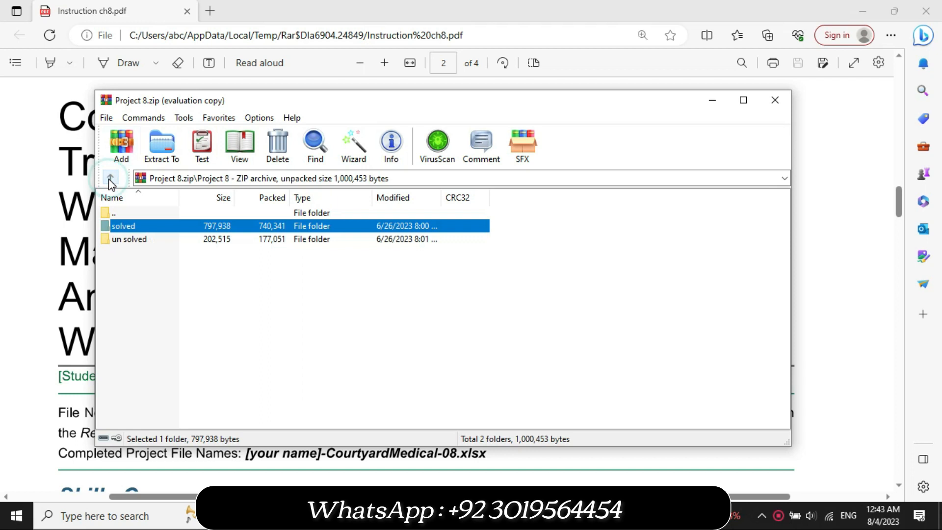
left_click(142, 240)
double_click(142, 242)
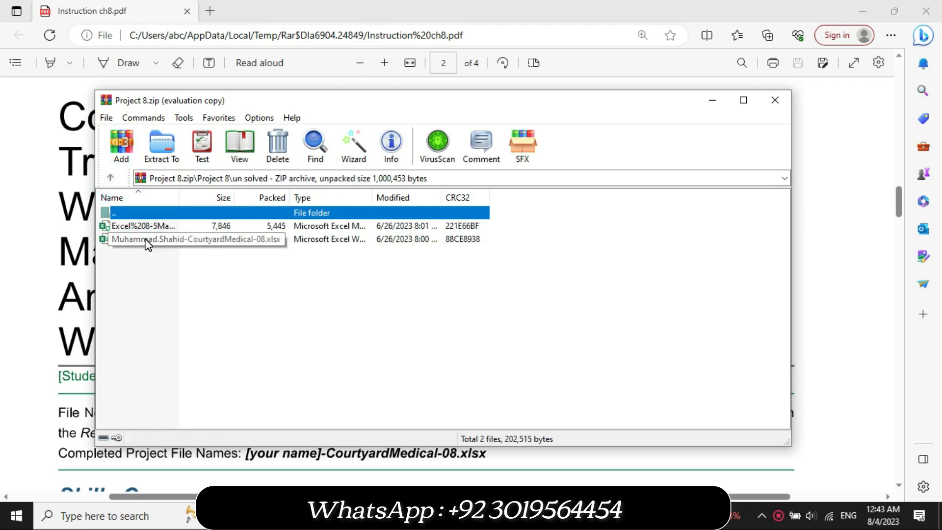
double_click(147, 241)
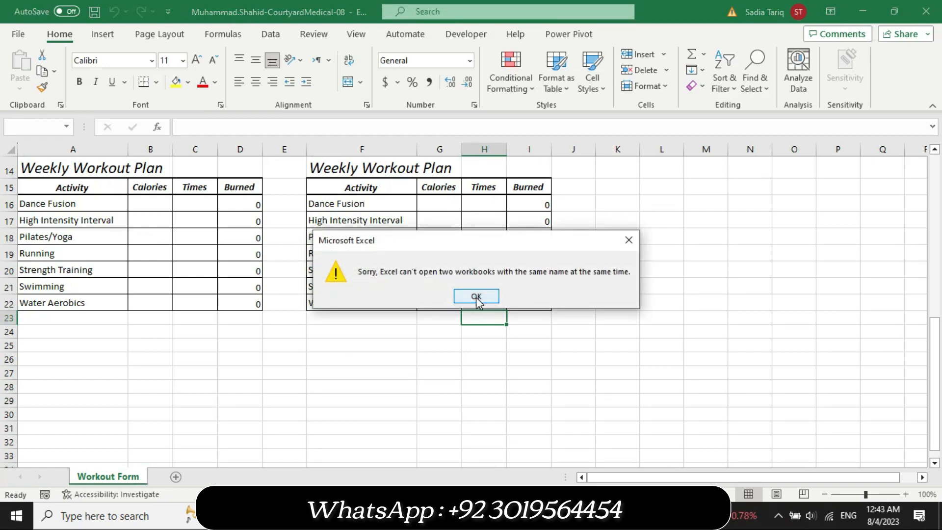
left_click(476, 297)
Close the solved CourtyardMedical-08 workbook and try to open the Excel 8-5Macros workbook from the un solved folder
mouse_move(453, 516)
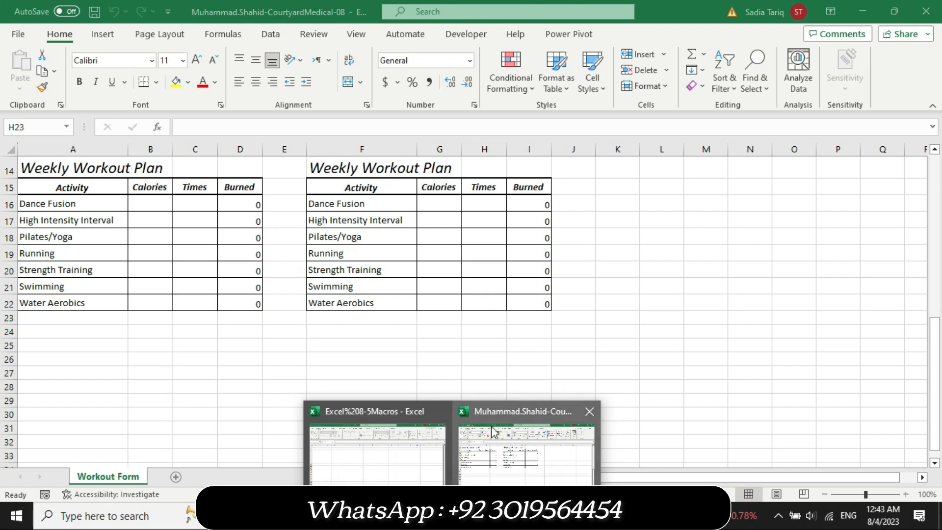
left_click(589, 411)
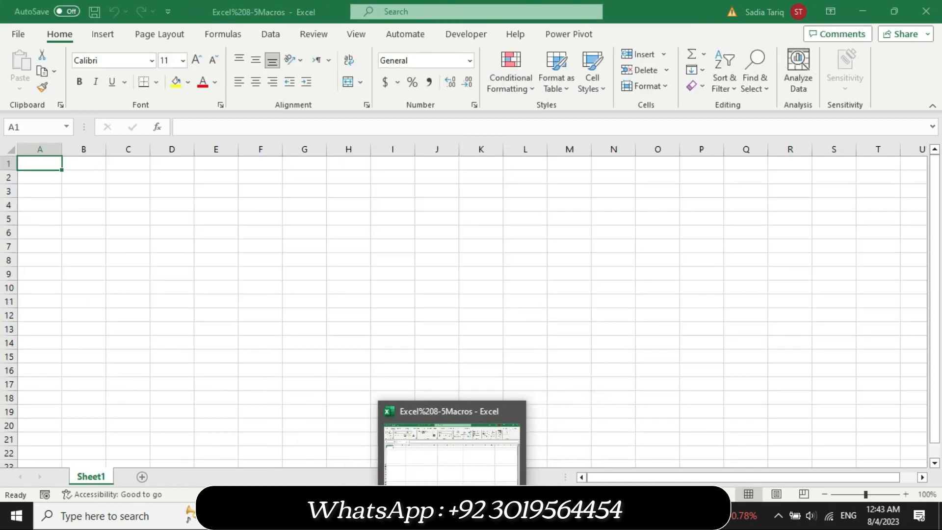
left_click(485, 516)
double_click(143, 225)
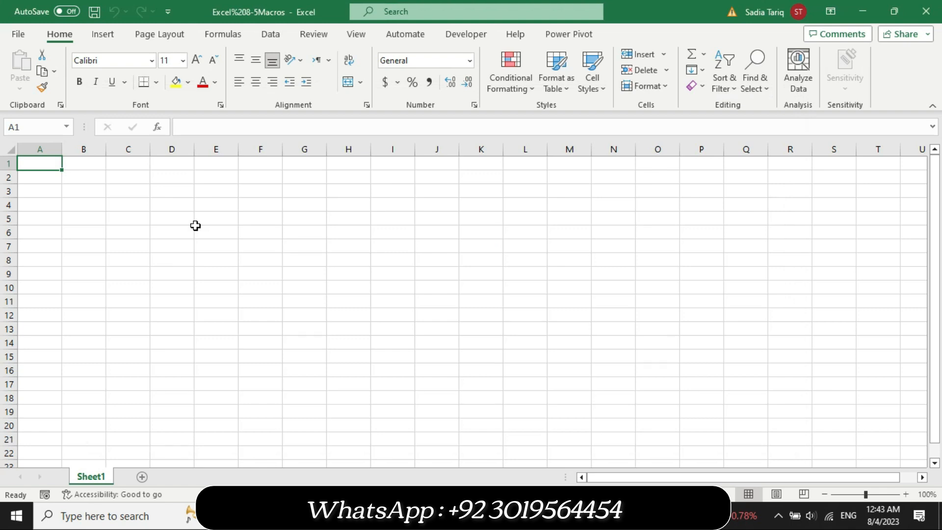
left_click(474, 293)
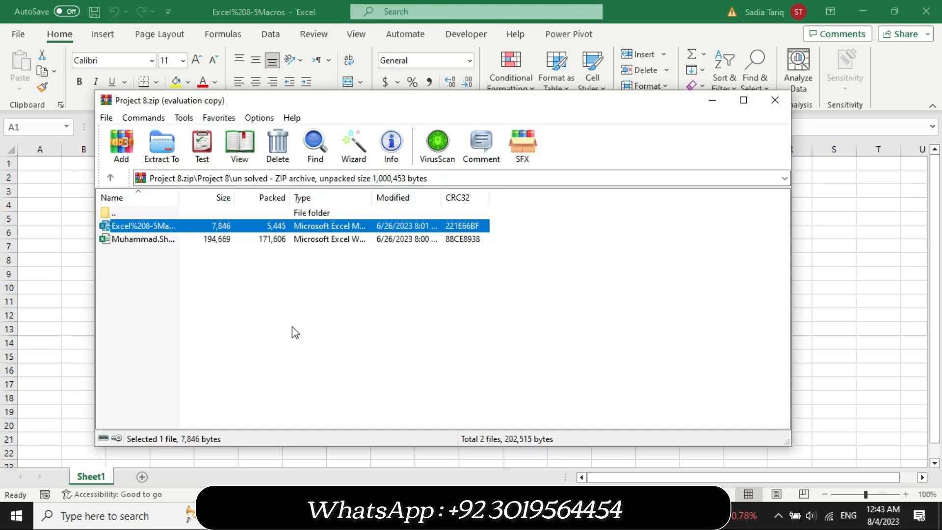
double_click(202, 228)
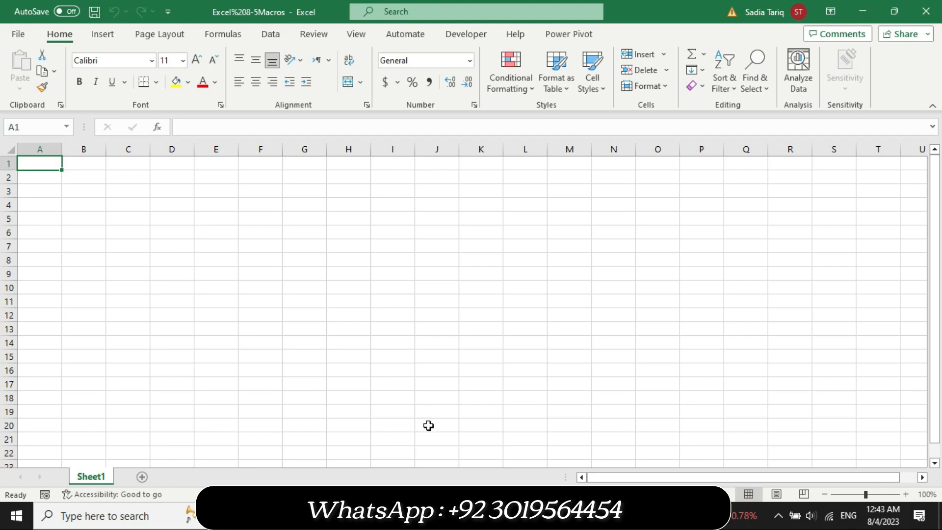
key("Return")
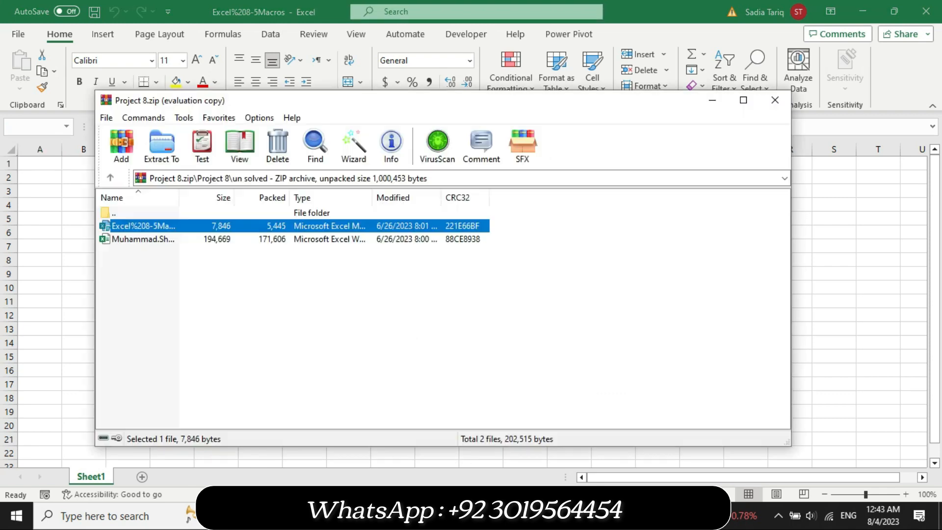
Open the unsolved CourtyardMedical-08 workbook, close the archive and try to enable editing in the workbook
double_click(216, 239)
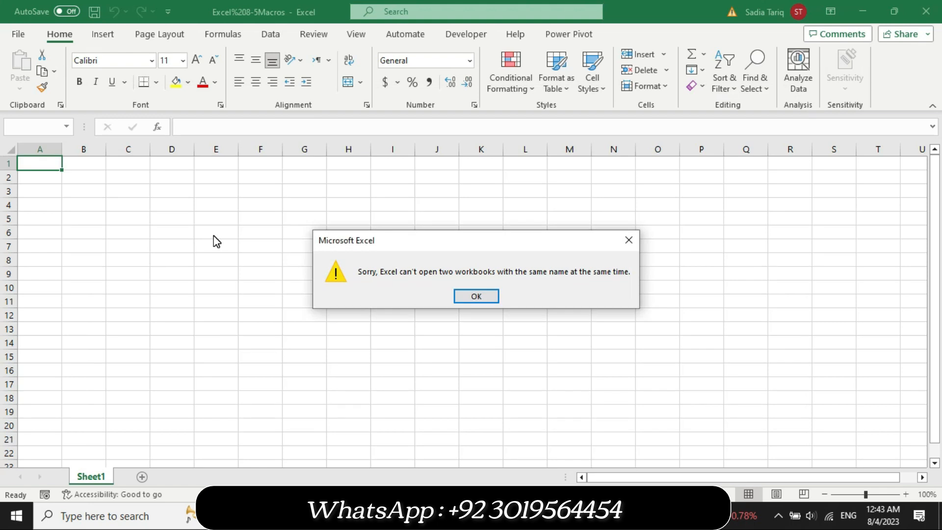
left_click(475, 295)
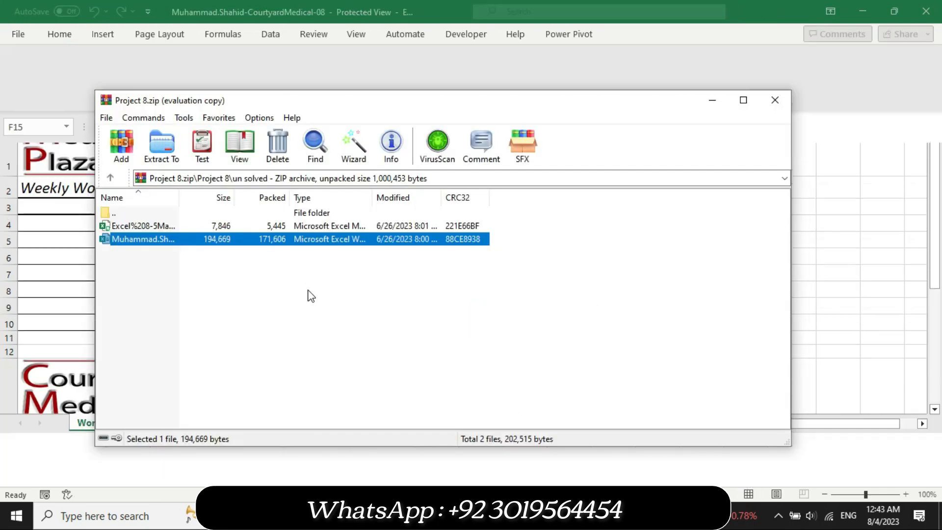
left_click(774, 100)
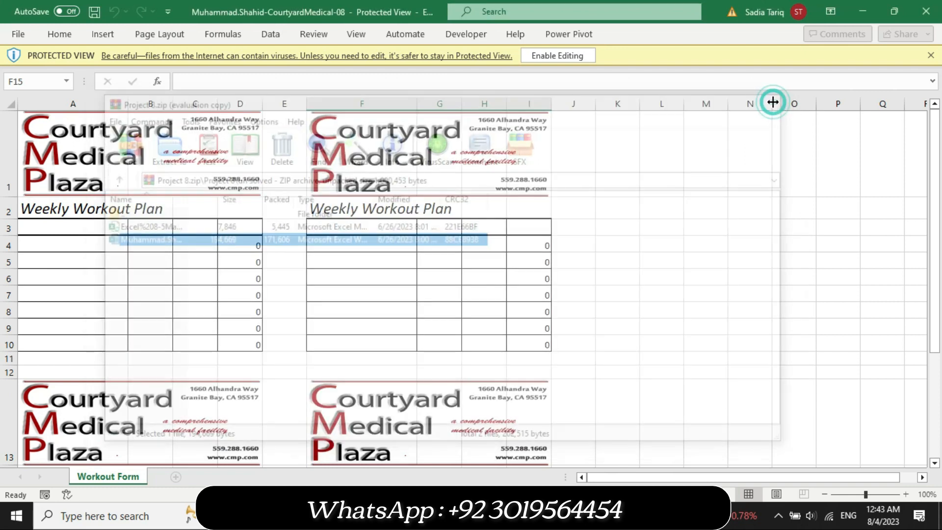
left_click(556, 56)
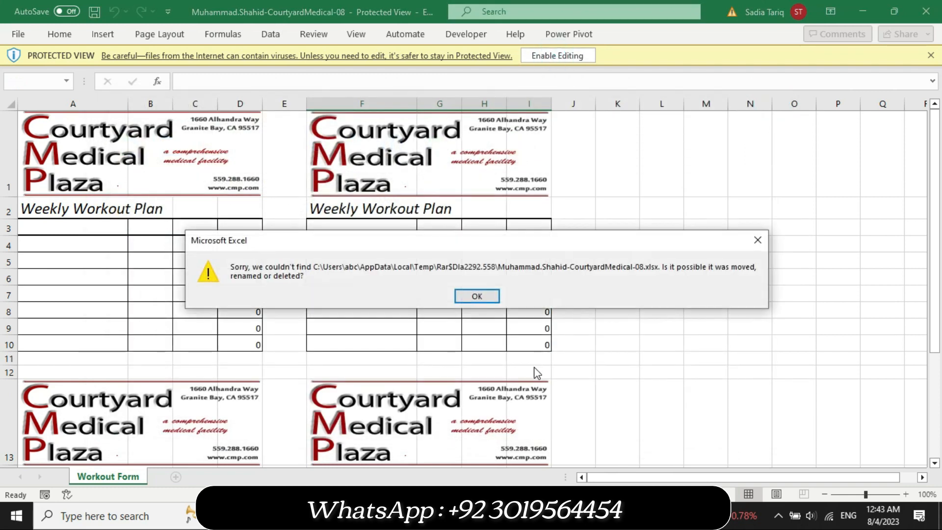
left_click(476, 295)
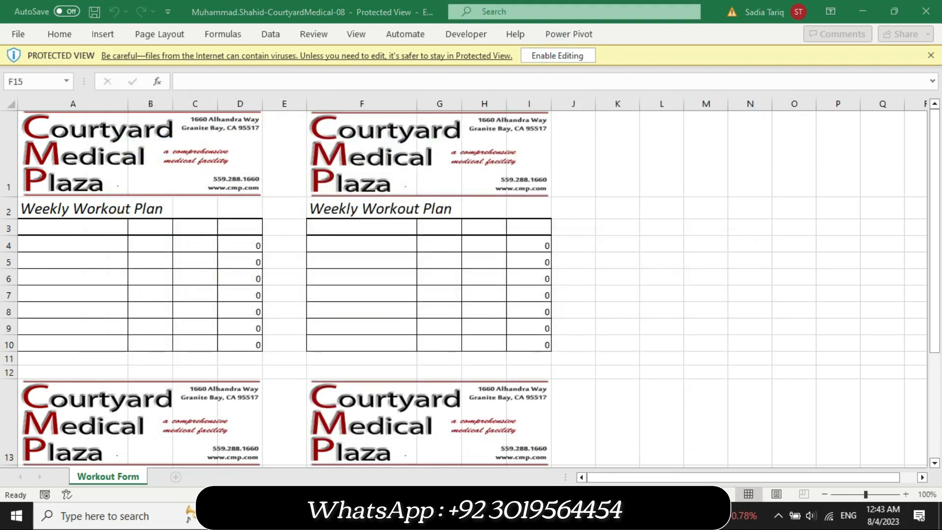
Check the covered skills and the first project steps in the Instruction ch8 PDF
mouse_move(474, 515)
left_click(383, 437)
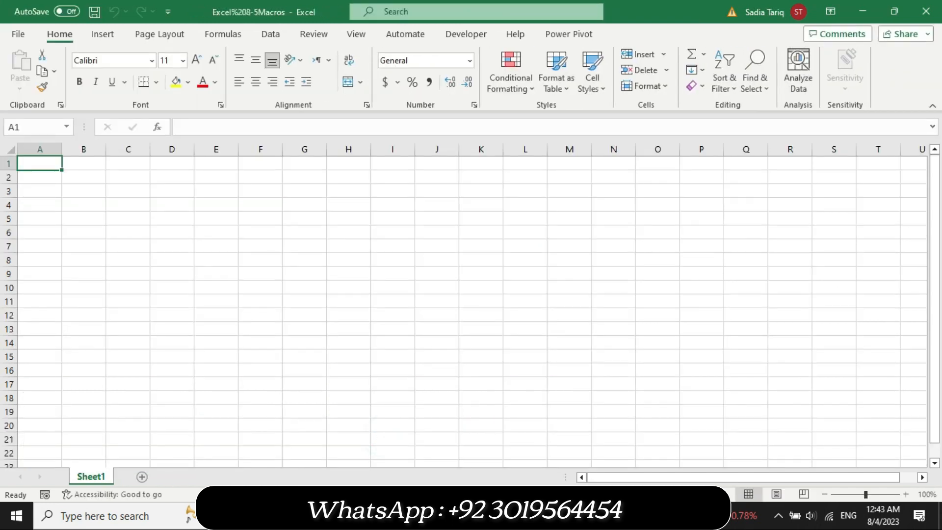
left_click(357, 515)
left_click_drag(895, 192, 897, 219)
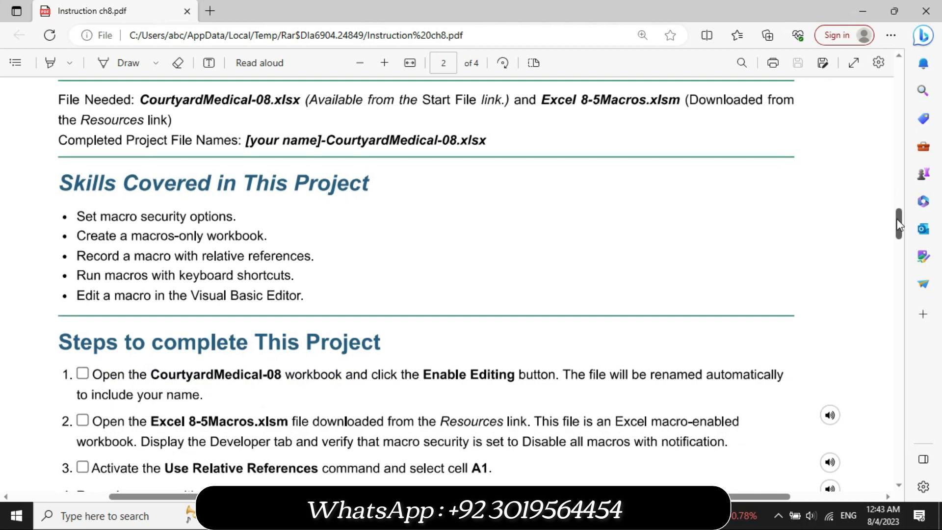
Return to the protected CourtyardMedical-08 workbook and try again to enable editing
left_click(453, 516)
left_click(513, 458)
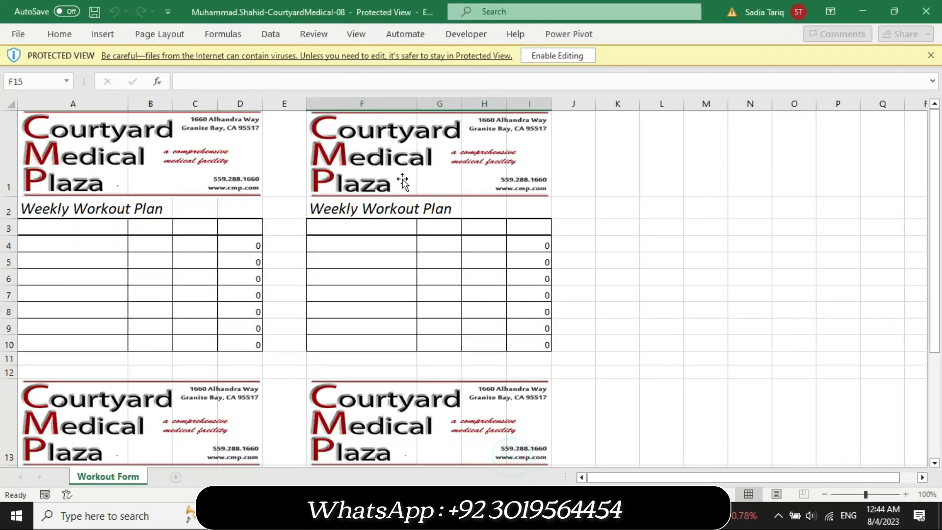
left_click(559, 57)
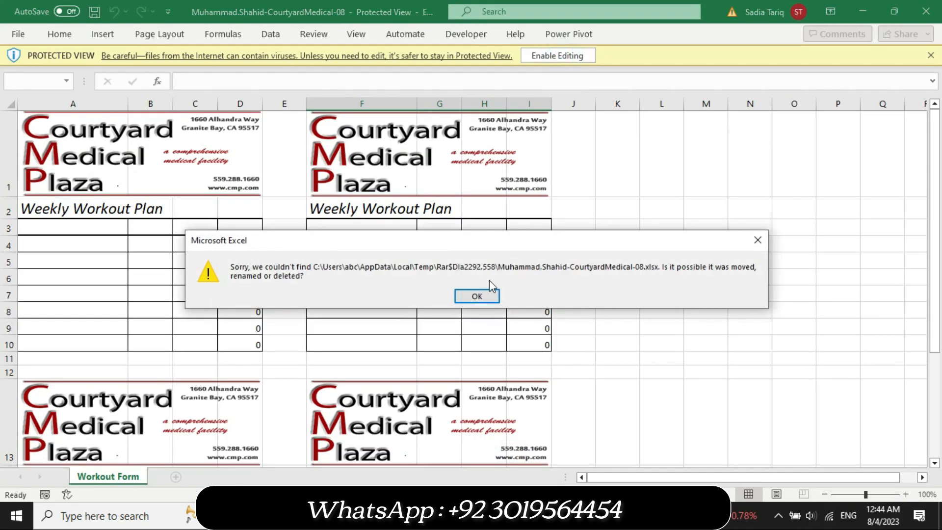
left_click(757, 239)
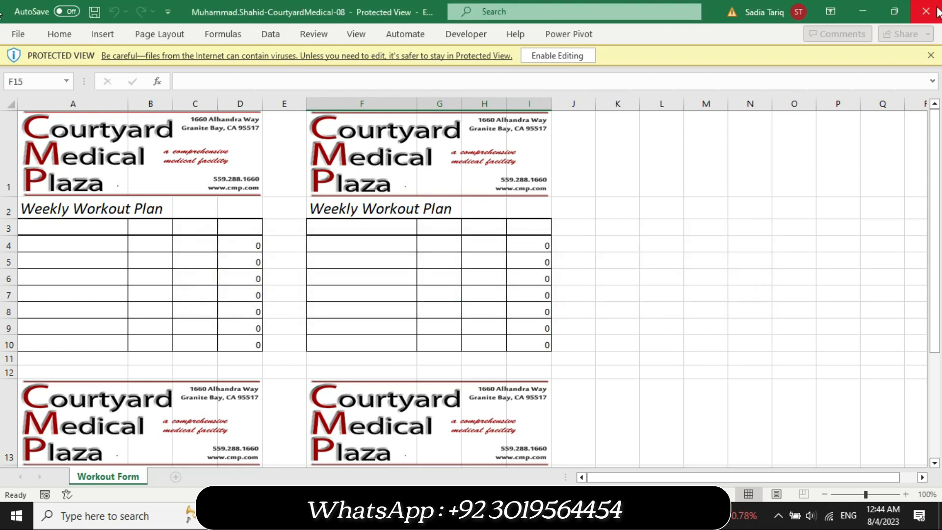
Dismiss the Protected View notice and close the CourtyardMedical-08 workbook
left_click(931, 55)
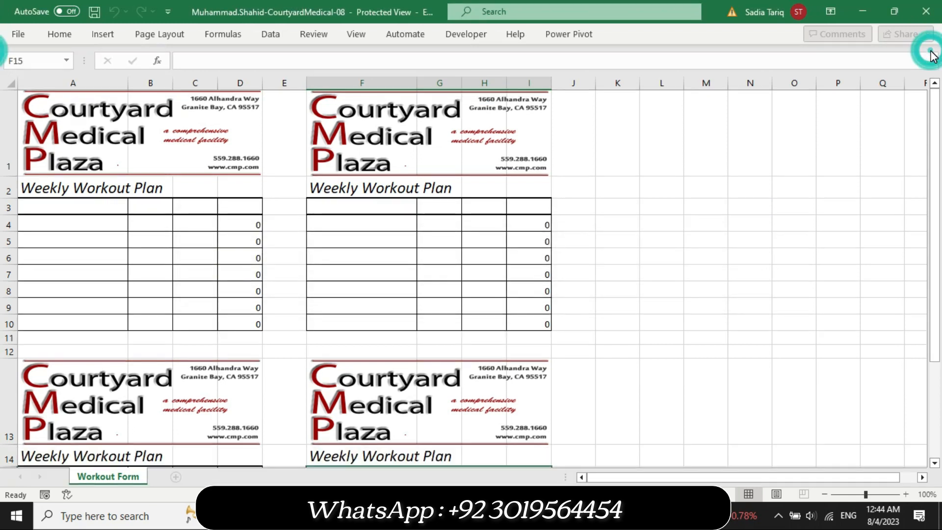
left_click(545, 213)
left_click(514, 194)
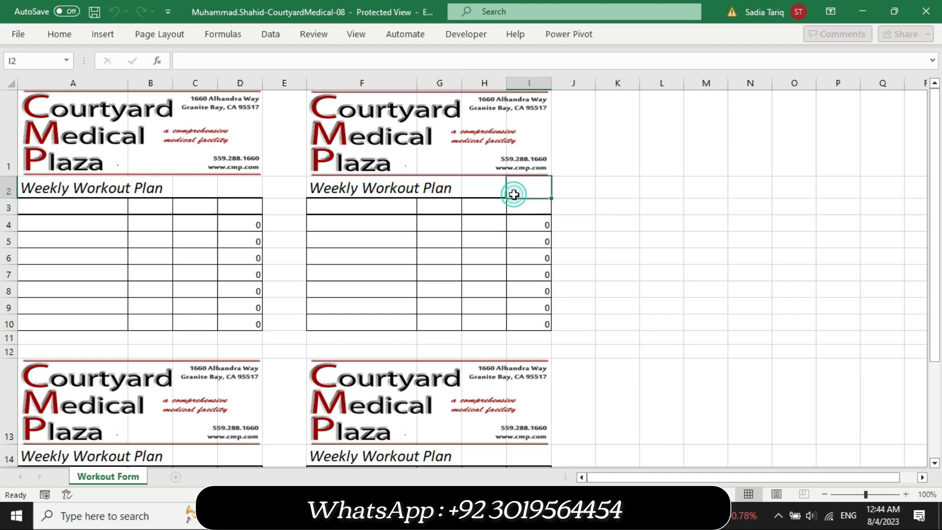
left_click(925, 11)
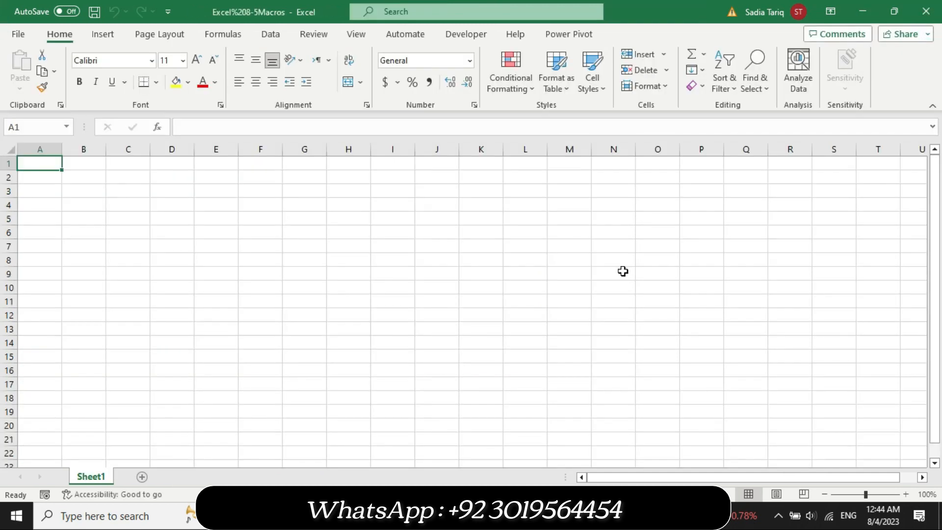
Reopen the Project 8 archive from the ya rhti hy folder and go to its un solved folder
key("alt+Tab")
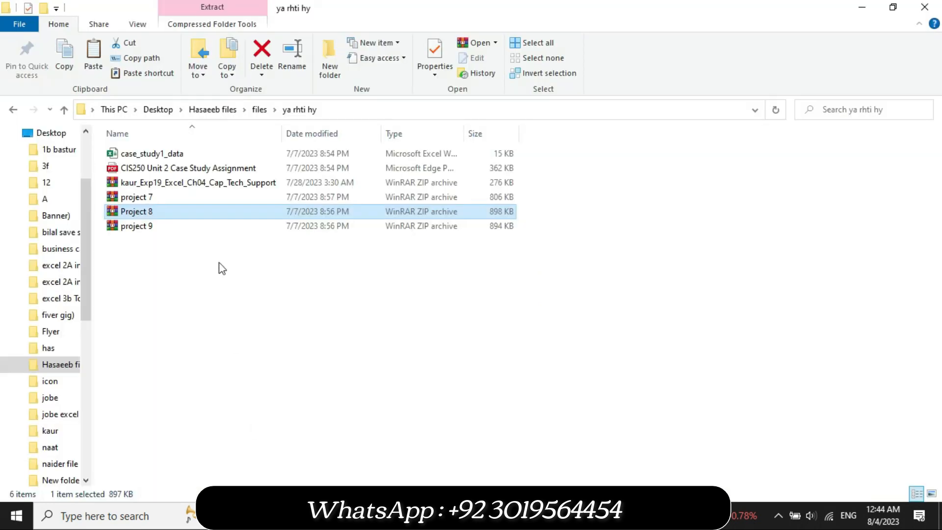
double_click(214, 212)
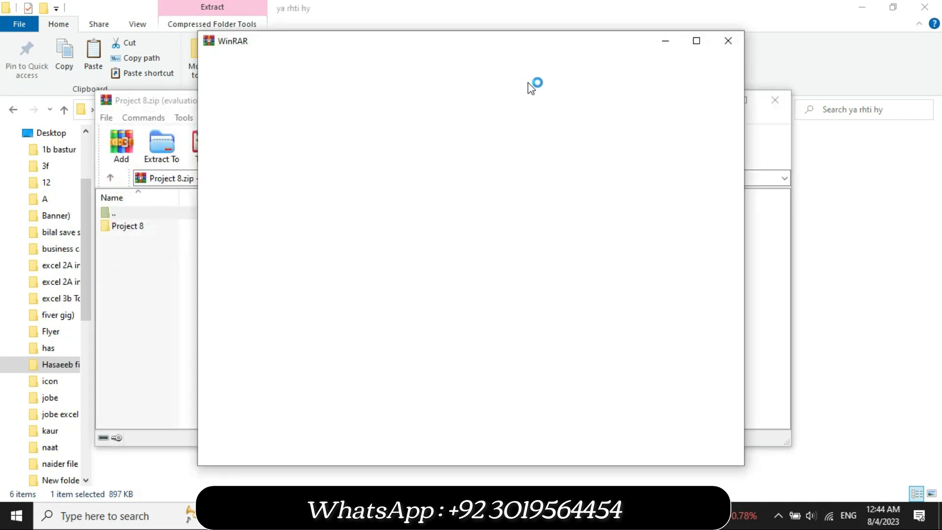
left_click(727, 41)
double_click(195, 227)
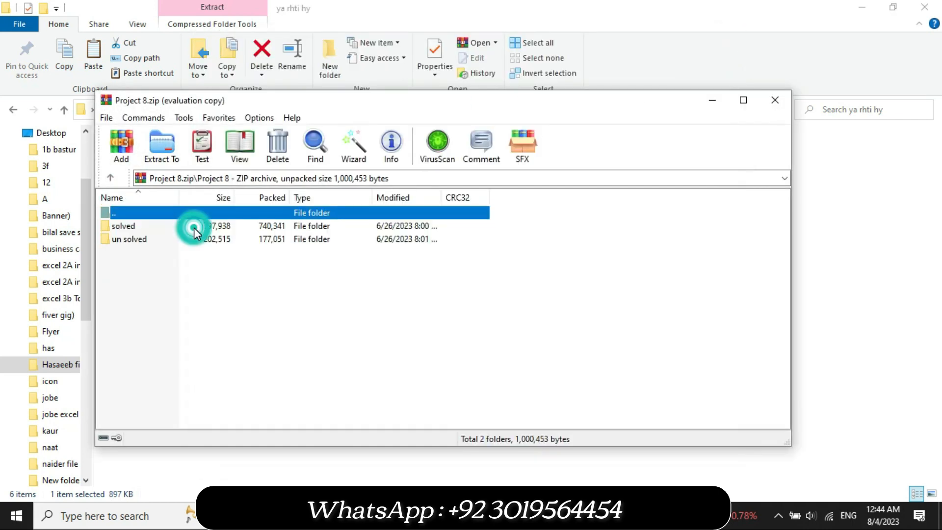
double_click(155, 239)
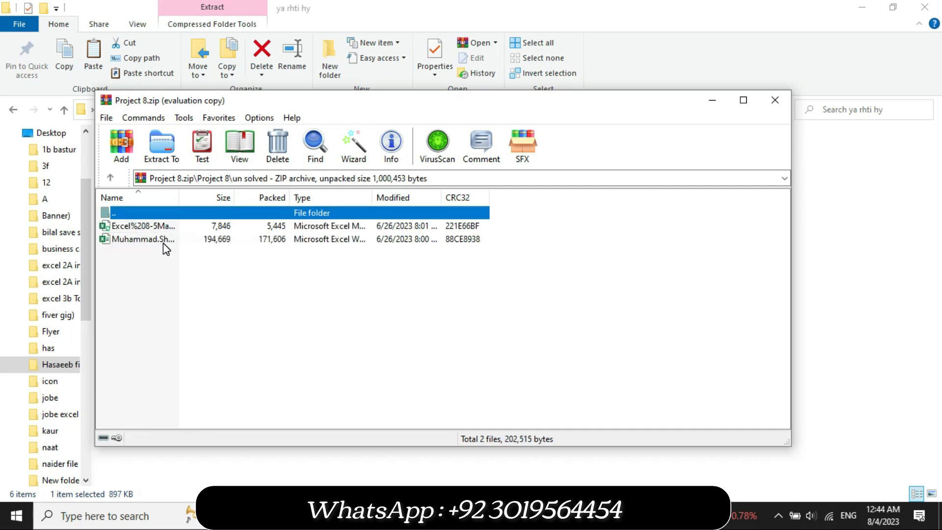
Open the CourtyardMedical-08 workbook from the archive, enable editing, and close the archive window
left_click(165, 240)
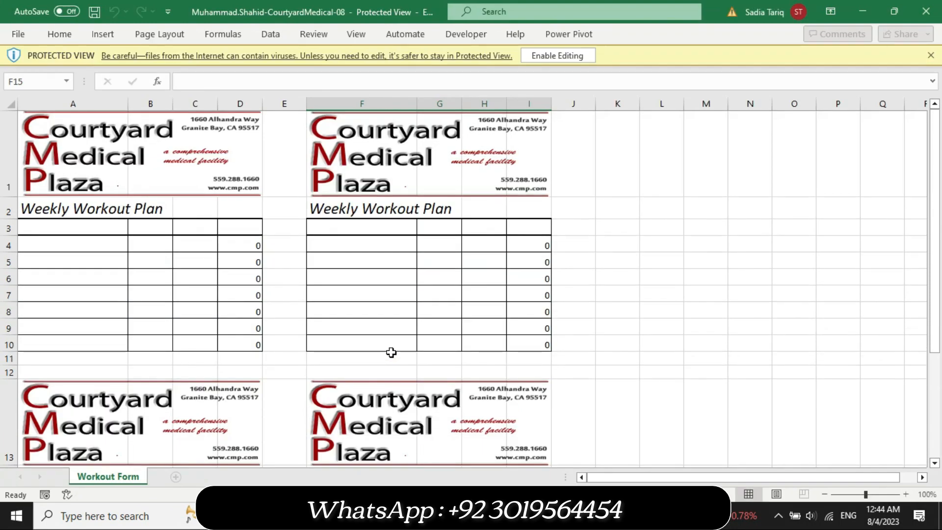
left_click(555, 55)
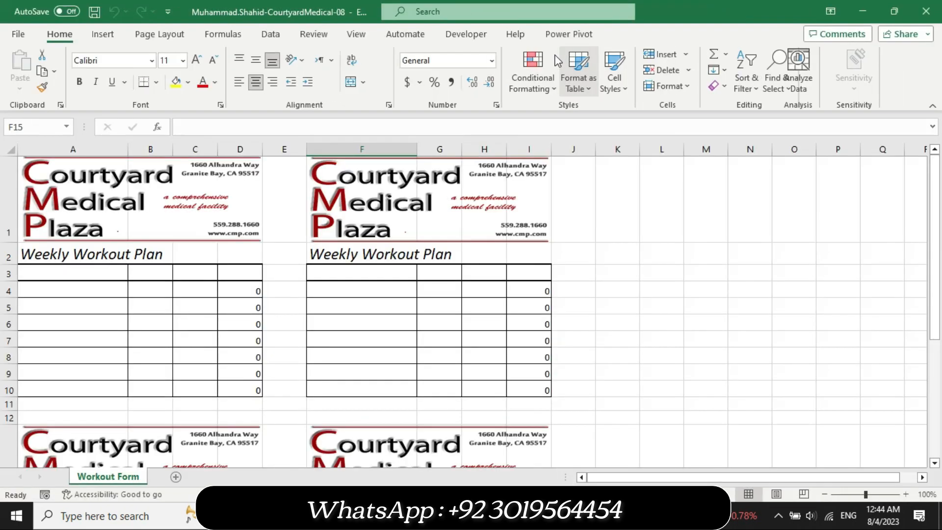
left_click(473, 515)
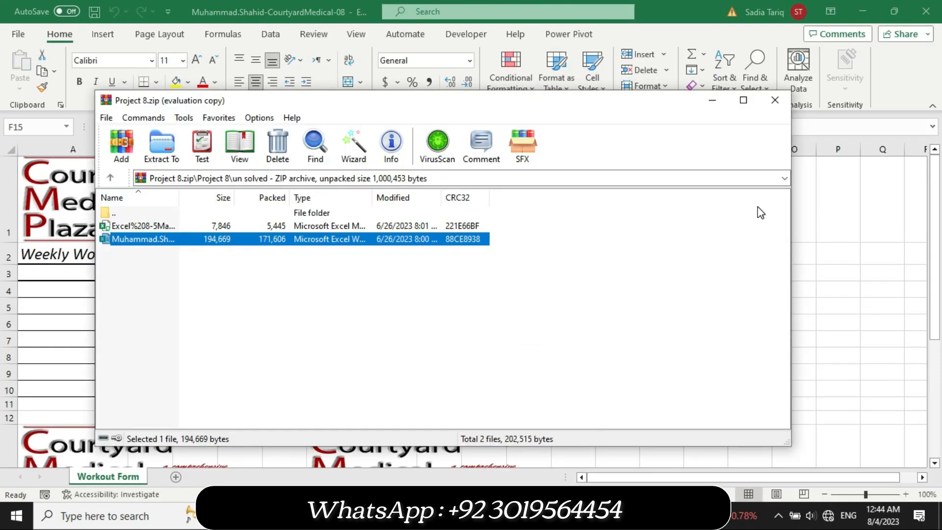
left_click(775, 100)
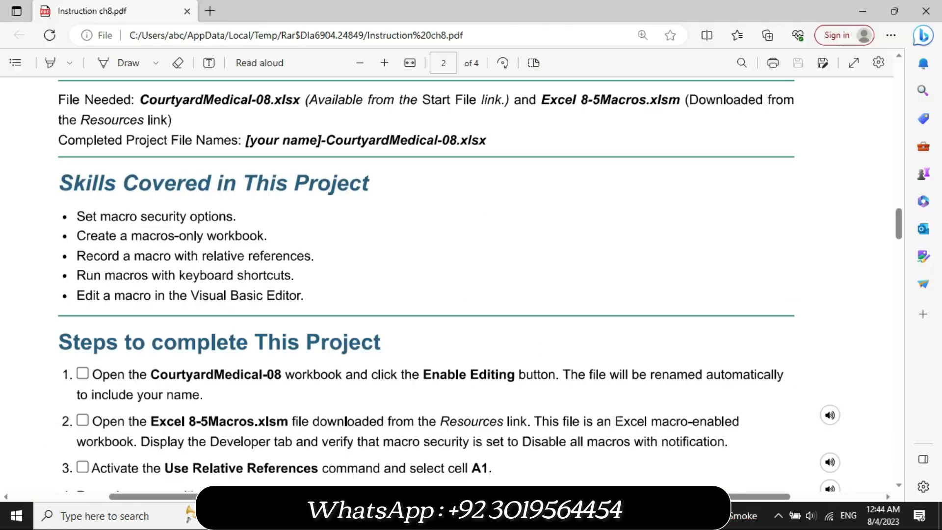
Read project steps 1 to 4 in the Instruction ch8 PDF and compare them with the open Excel 8-5Macros workbook
mouse_move(901, 229)
left_mouse_down()
mouse_move(897, 192)
mouse_move(898, 237)
left_mouse_up()
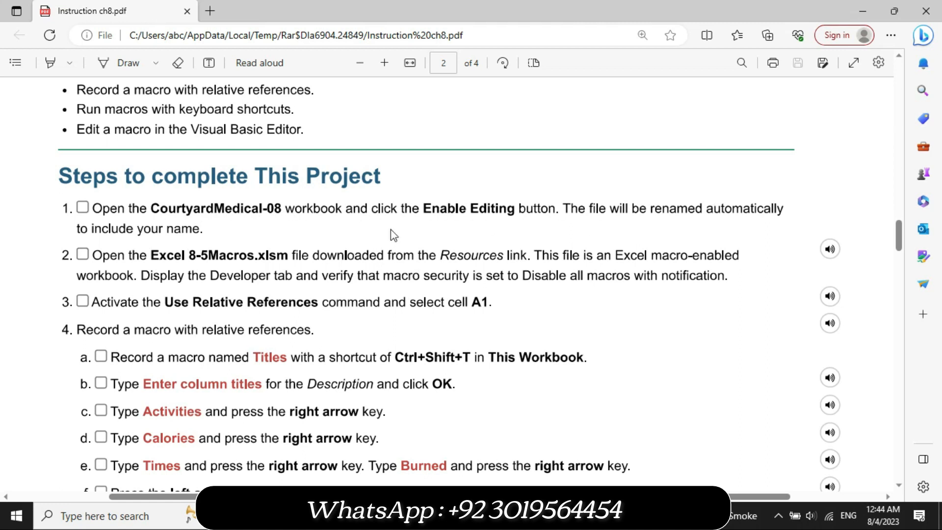
mouse_move(458, 516)
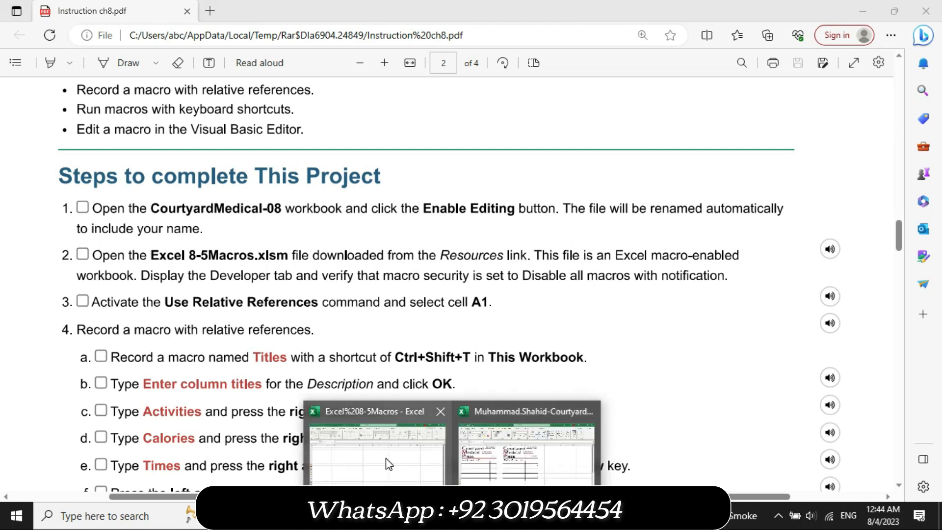
left_click(385, 456)
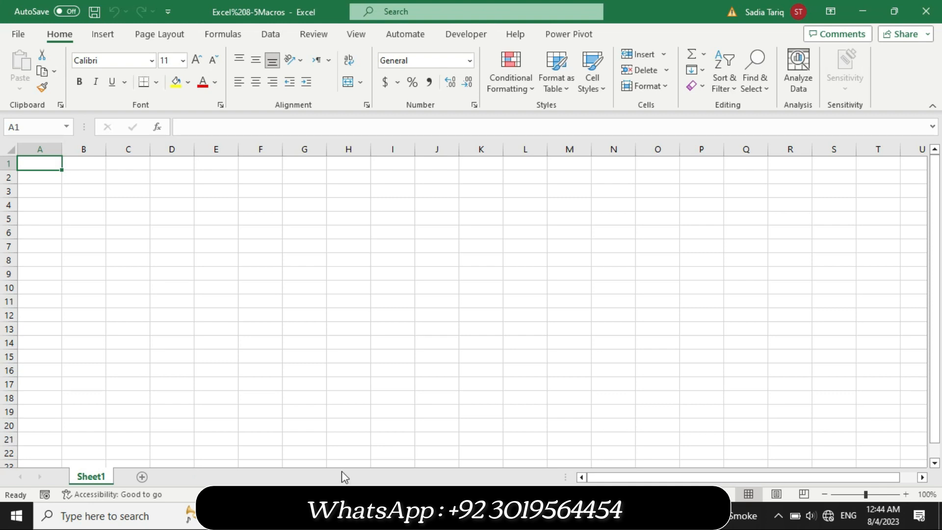
left_click(319, 516)
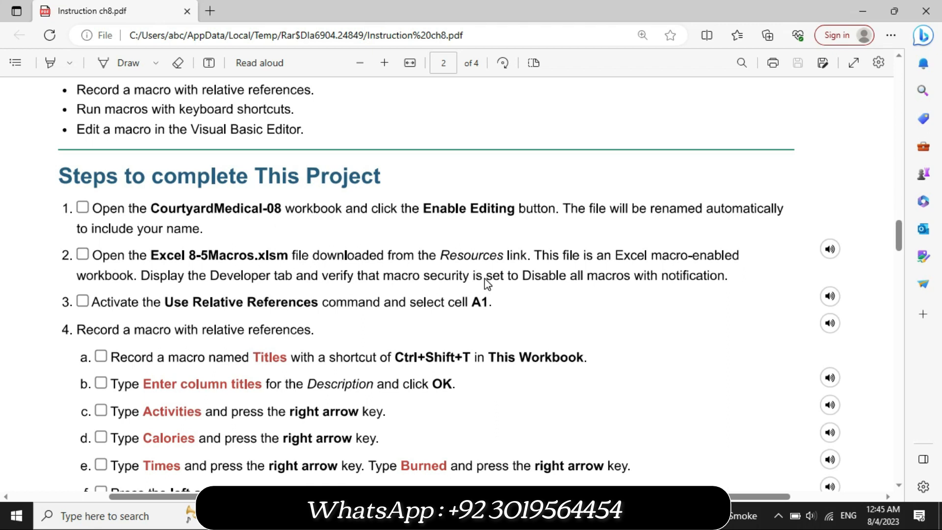
left_click(452, 515)
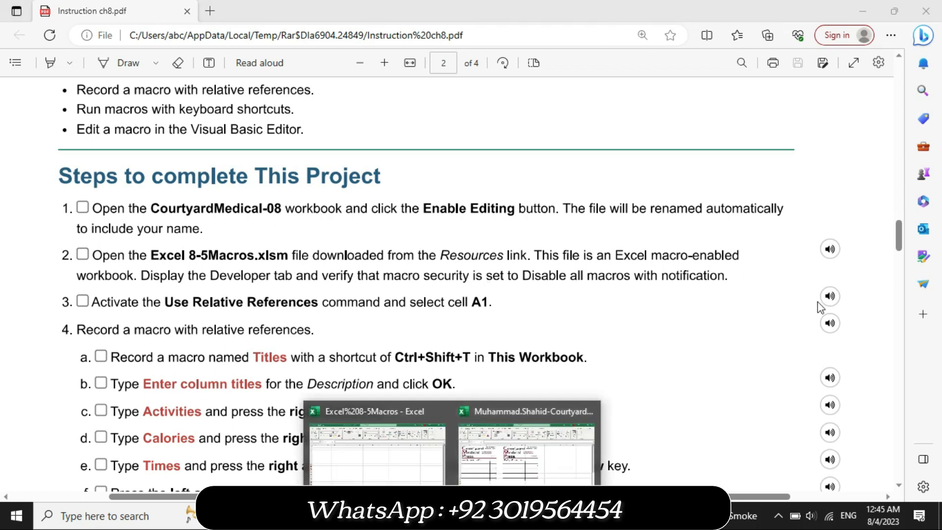
left_click(414, 478)
mouse_move(935, 235)
left_mouse_down()
mouse_move(937, 263)
mouse_move(936, 253)
left_mouse_up()
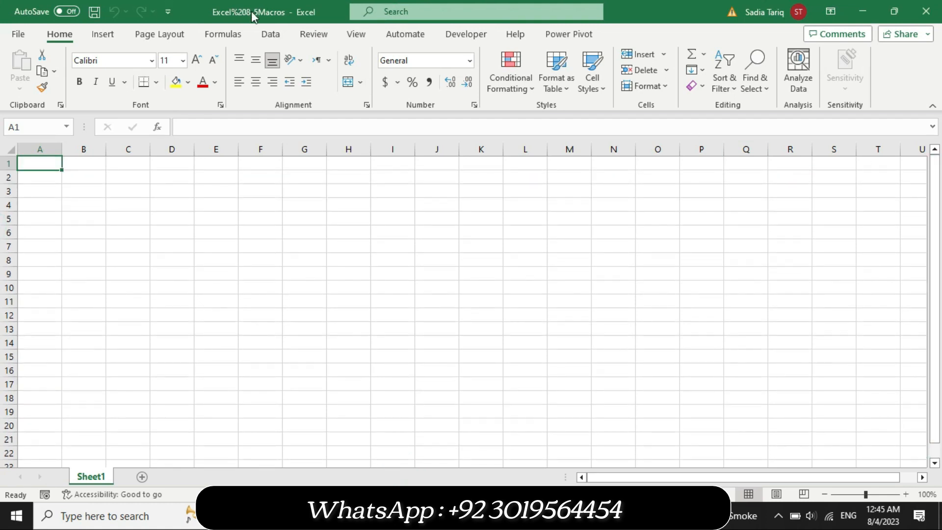
key("alt+Tab")
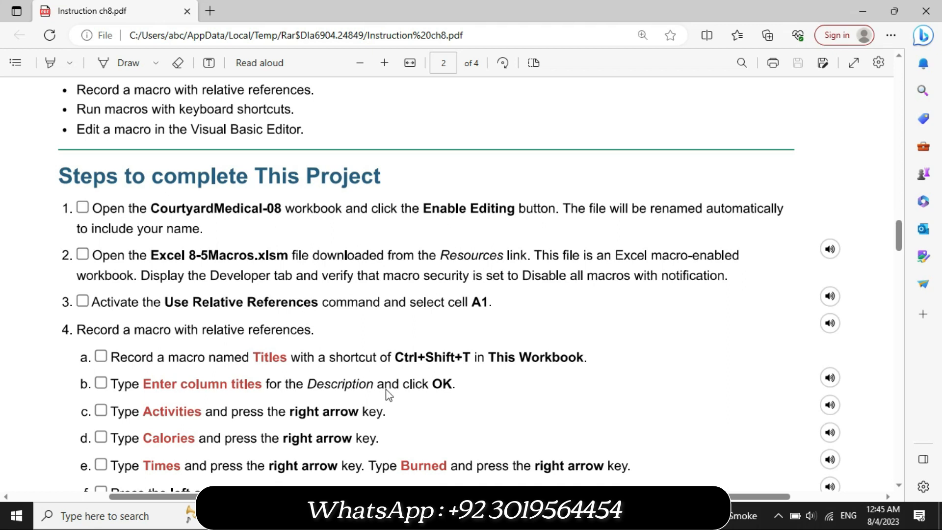
In the Excel 8-5Macros workbook, select cell A1 and turn on Use Relative References for macro recording
left_click(450, 516)
left_click(369, 461)
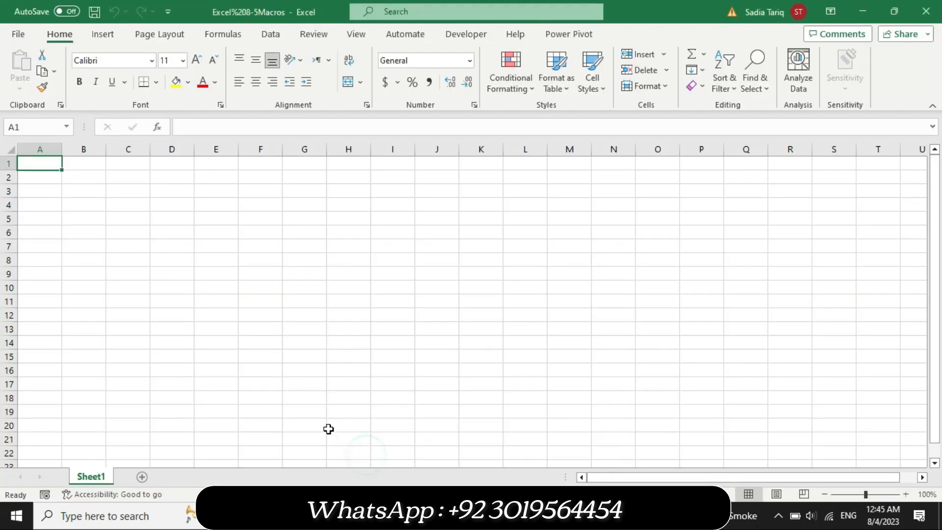
left_click(43, 170)
left_click(460, 37)
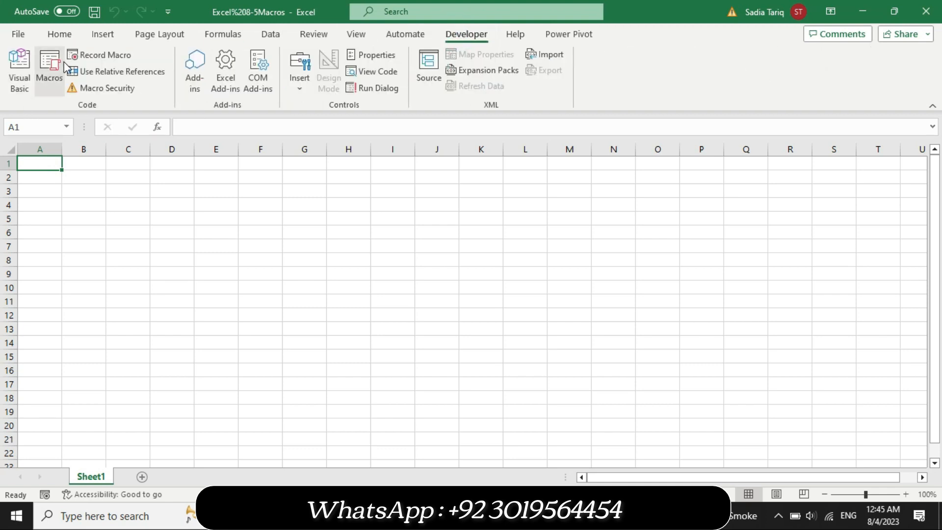
left_click(113, 73)
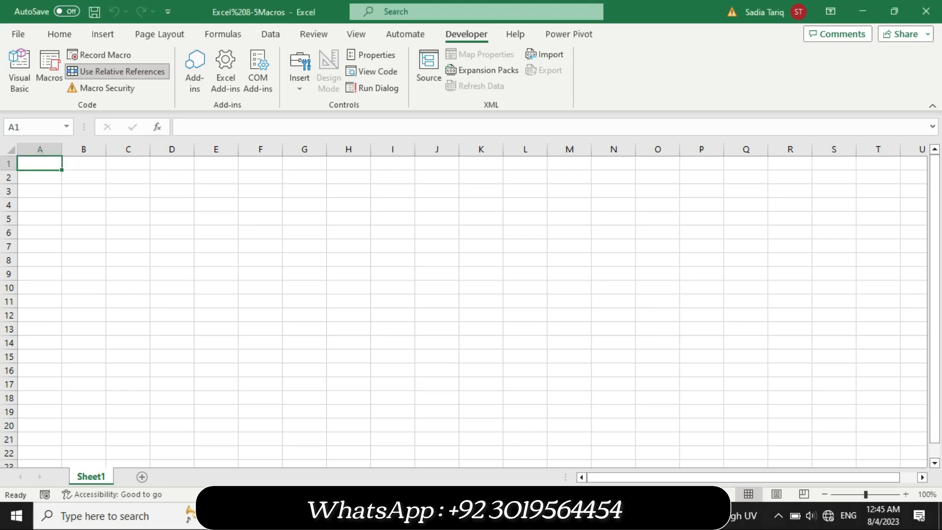
Check the macro instructions in the PDF, then set up a new macro recording in Excel 8-5Macros named Title
key("alt+Tab")
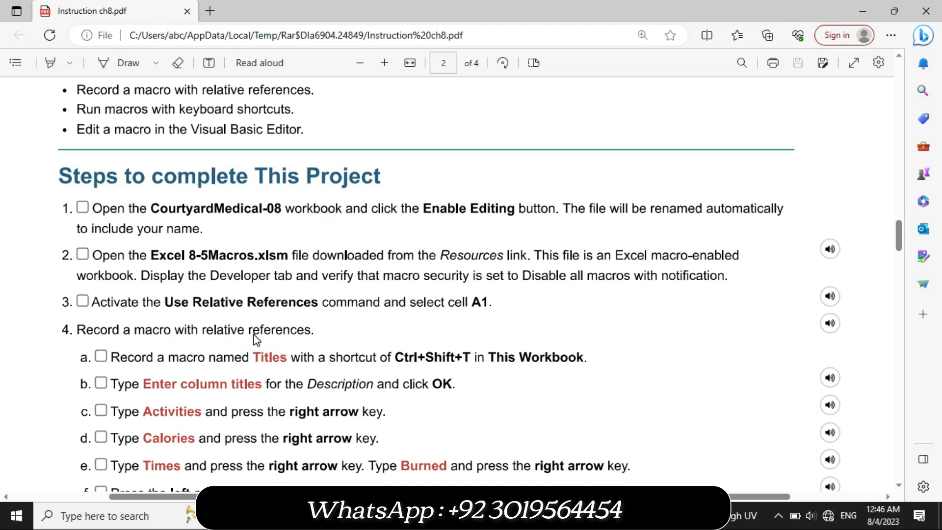
left_click(452, 516)
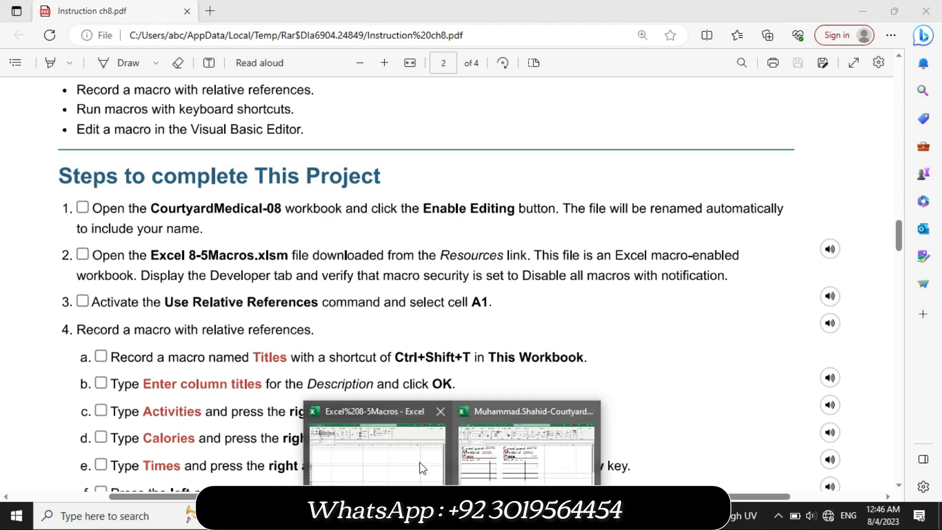
left_click(441, 459)
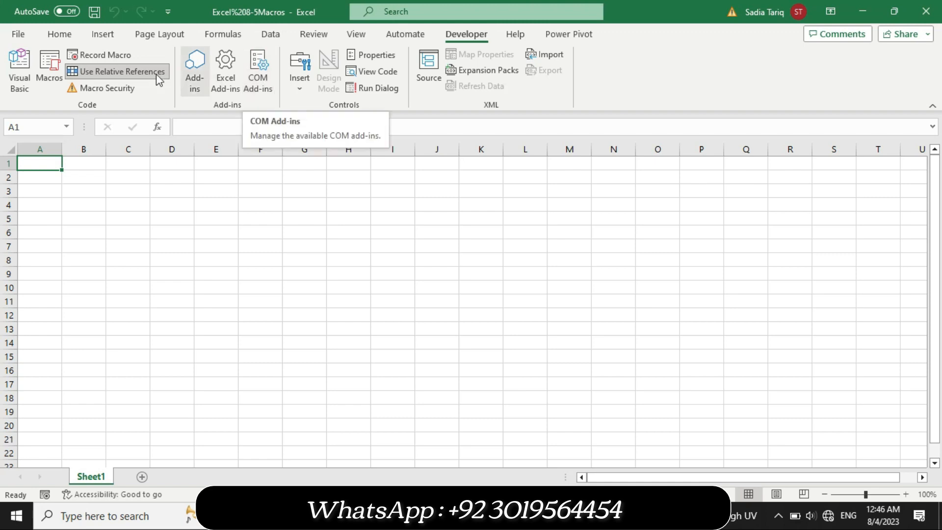
left_click(129, 56)
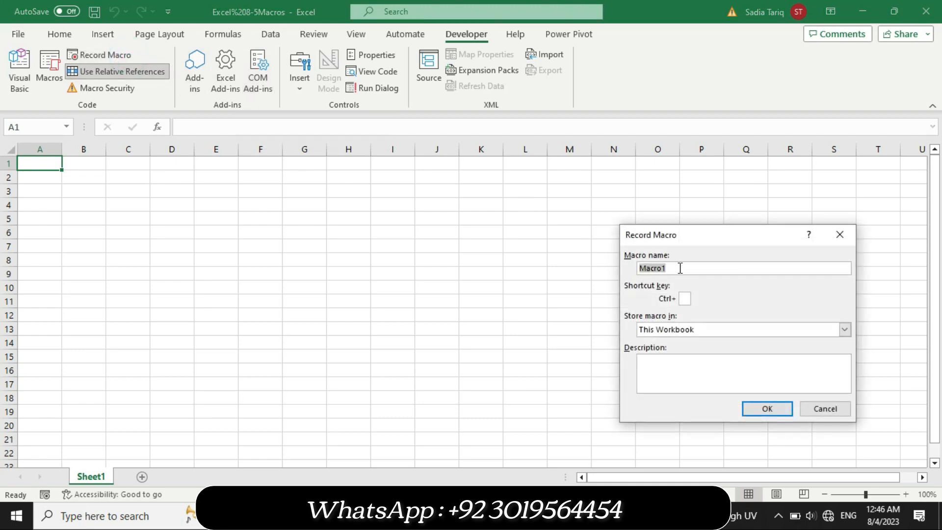
key("alt+Tab")
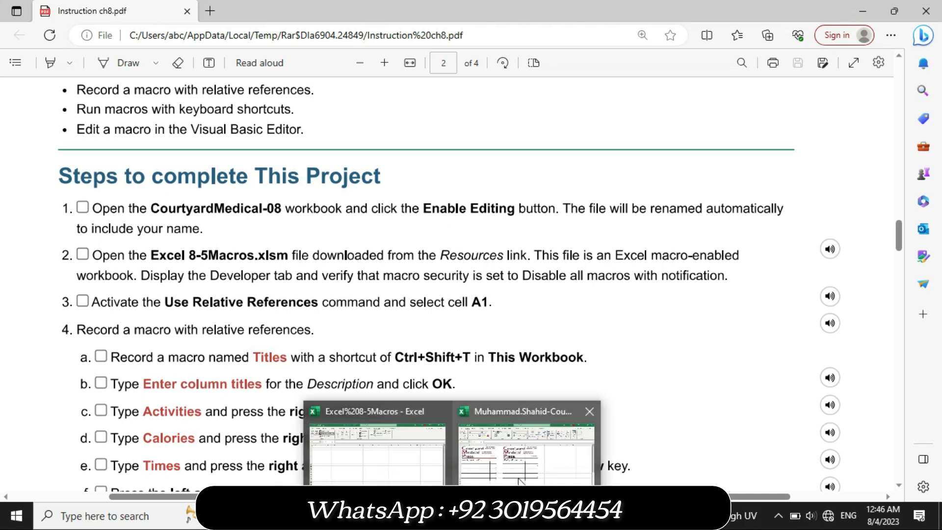
left_click(417, 458)
key("BackSpace")
type("Title")
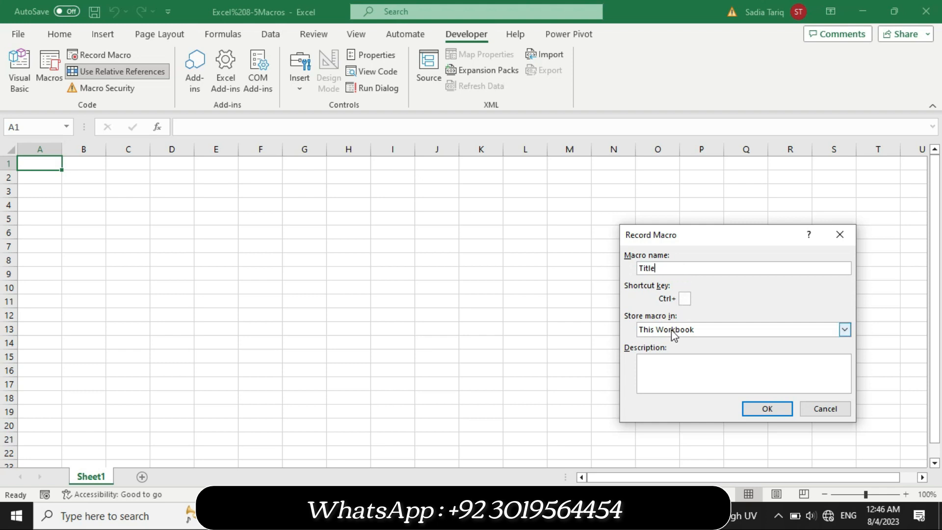
Assign the shortcut Ctrl+Shift+T to the Title macro
left_click(683, 300)
left_click(689, 298)
left_click(685, 298)
type("T")
Look up the required description in the Instruction ch8 PDF and enter "Enter column titles" as the macro's description
left_click(320, 515)
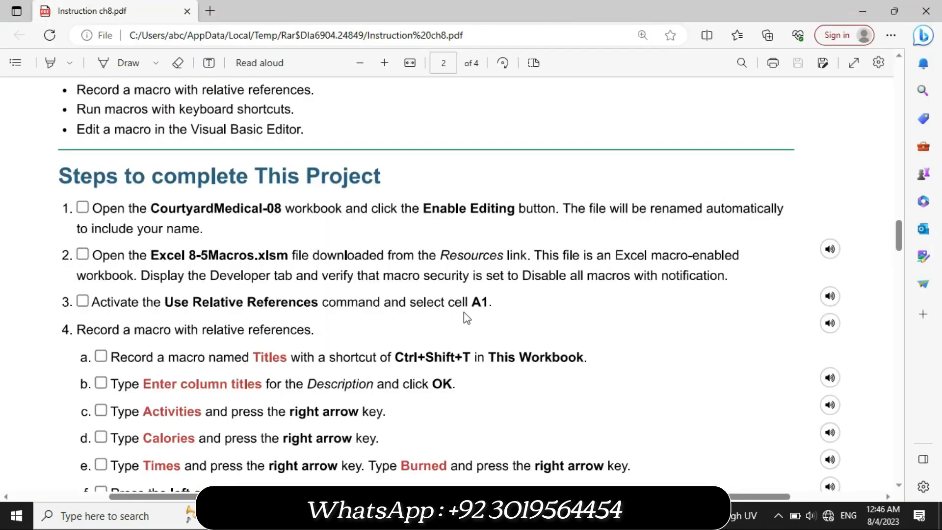
left_click_drag(899, 241, 901, 255)
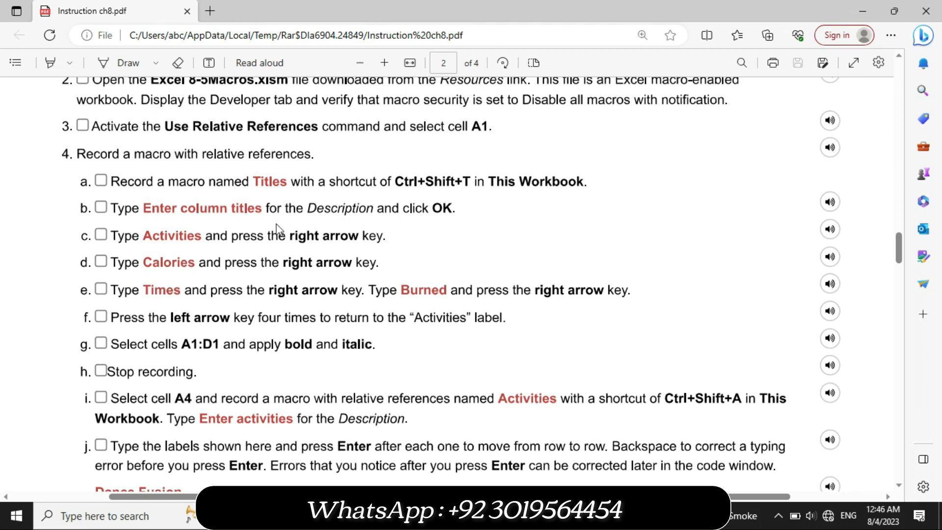
left_click(262, 208)
mouse_move(489, 516)
left_click(408, 455)
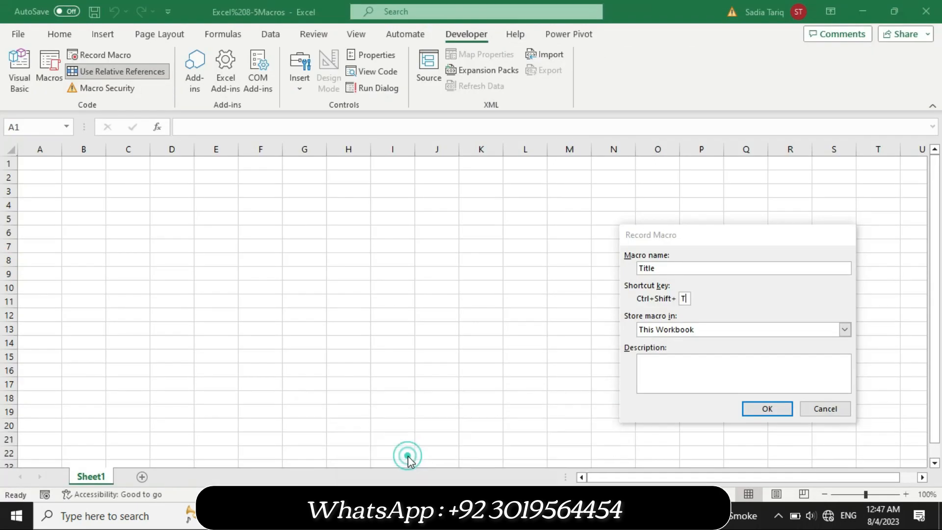
left_click(681, 365)
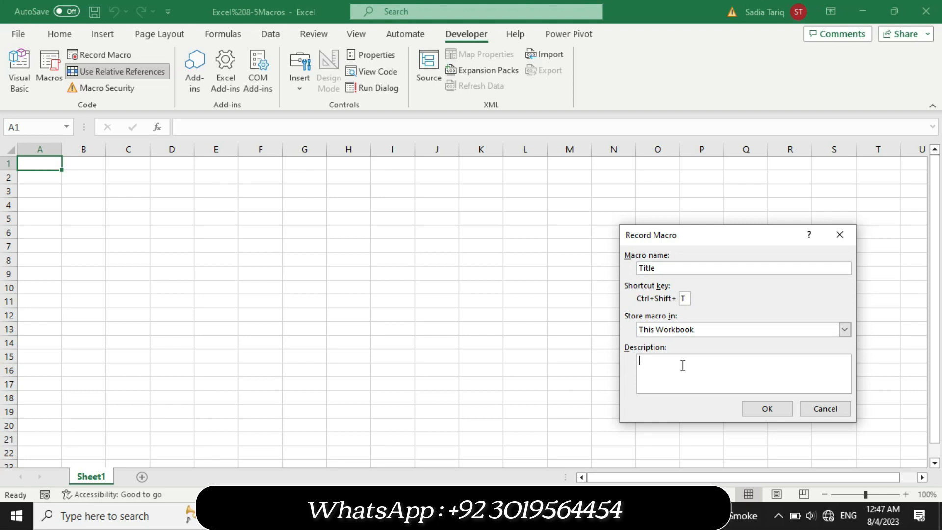
type("Enter column")
left_click(317, 516)
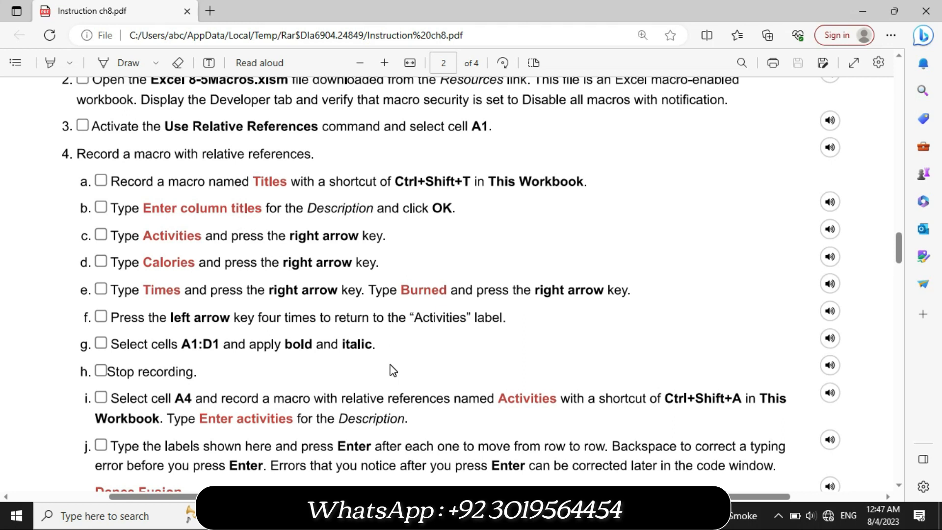
left_click(452, 516)
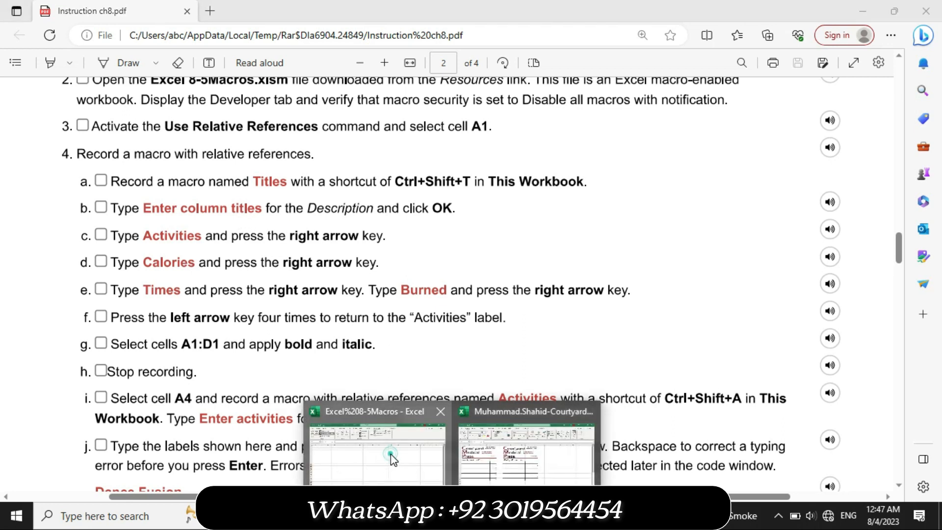
left_click(376, 449)
type("ti")
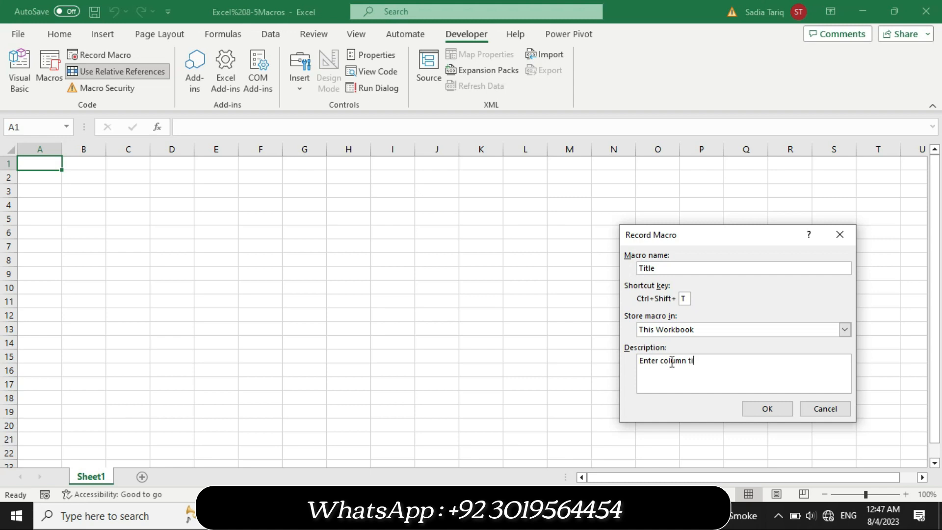
type("tles")
Accept the macro settings with storage in This Workbook and start recording the Title macro
right_click(744, 374)
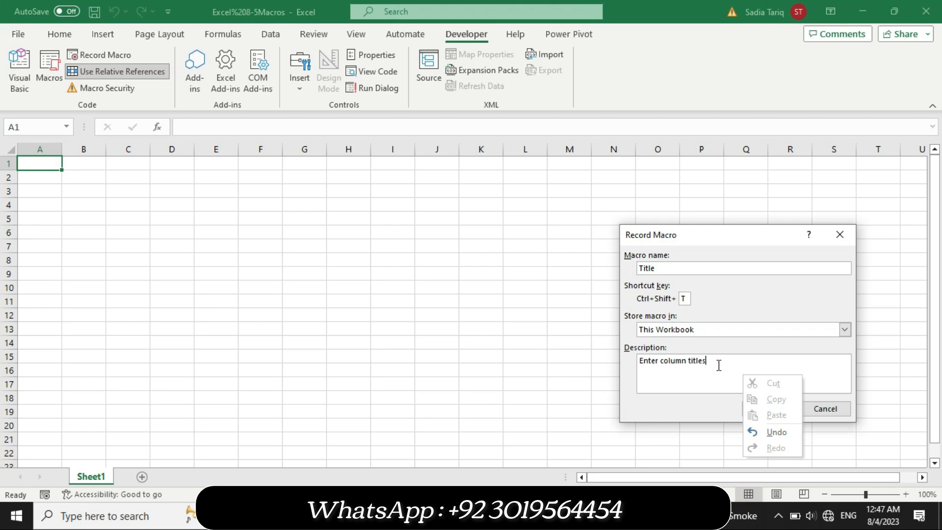
left_click(701, 384)
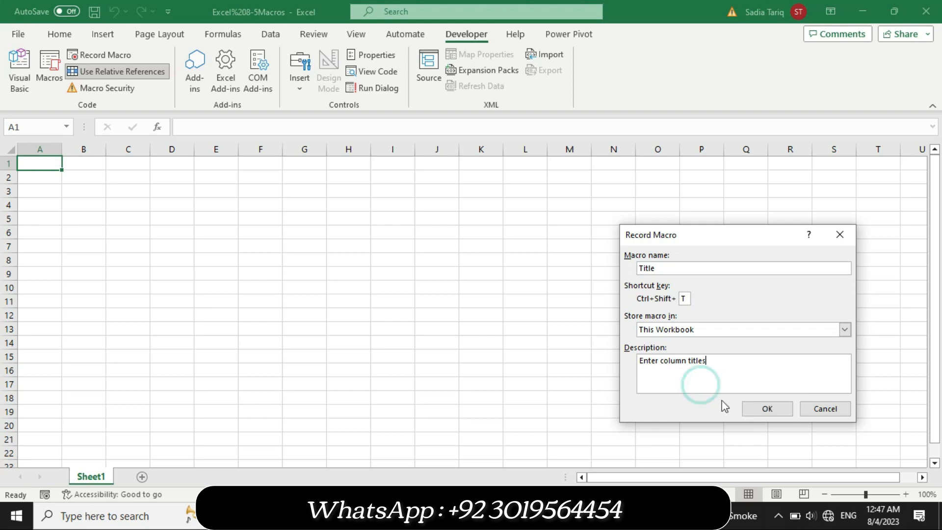
left_click(771, 410)
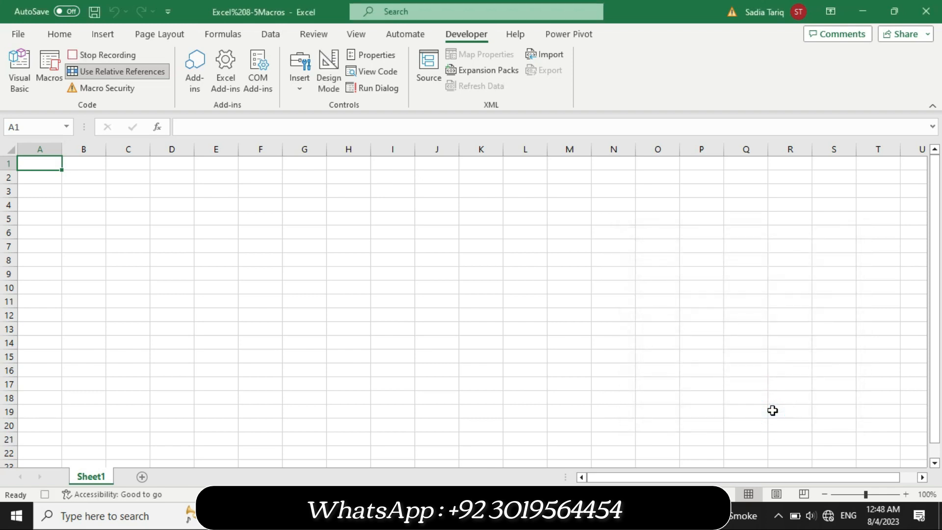
right_click(569, 250)
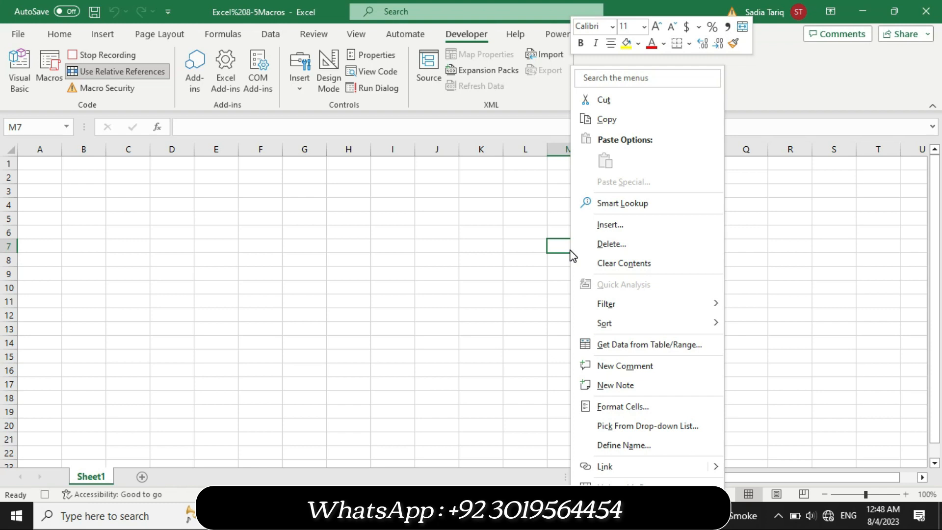
mouse_move(590, 331)
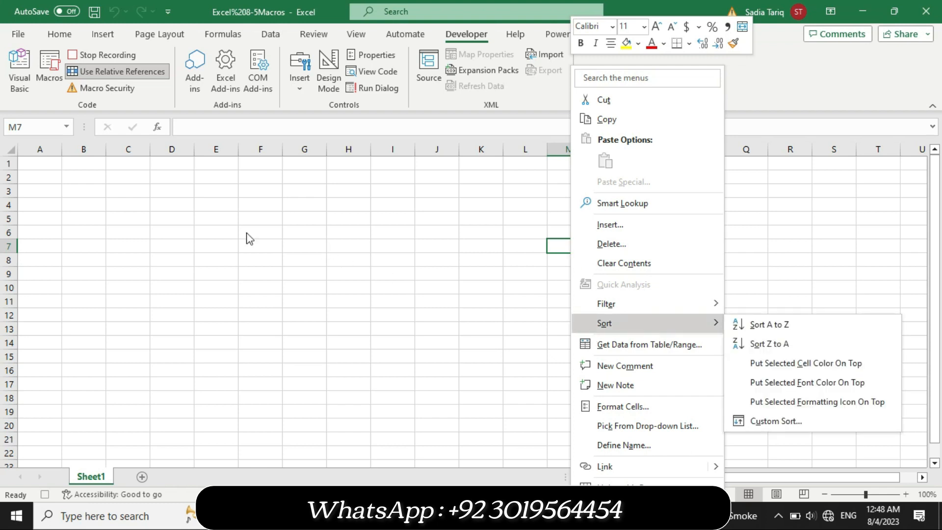
left_click(30, 159)
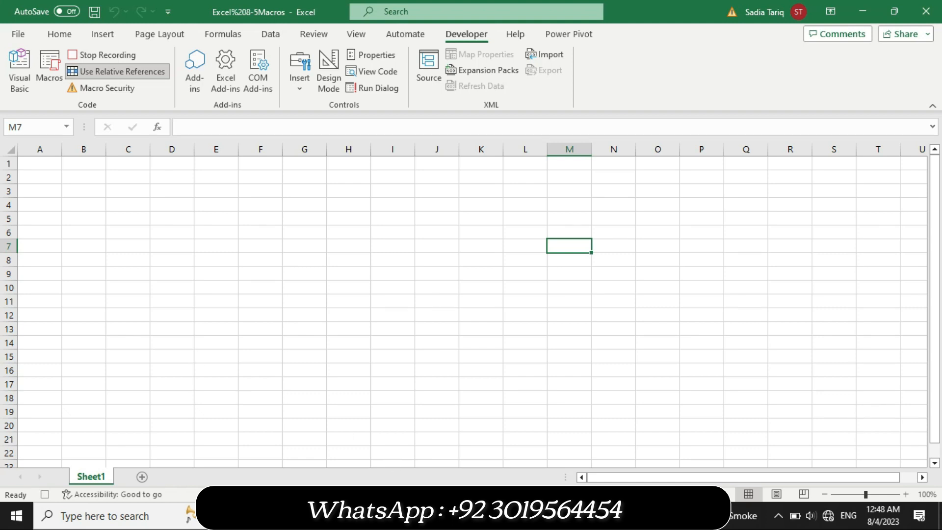
Check the column-title instructions in the Instruction ch8 PDF, then enter "Activites" in cell A1 of the Excel 8-5Macros workbook
left_click(391, 515)
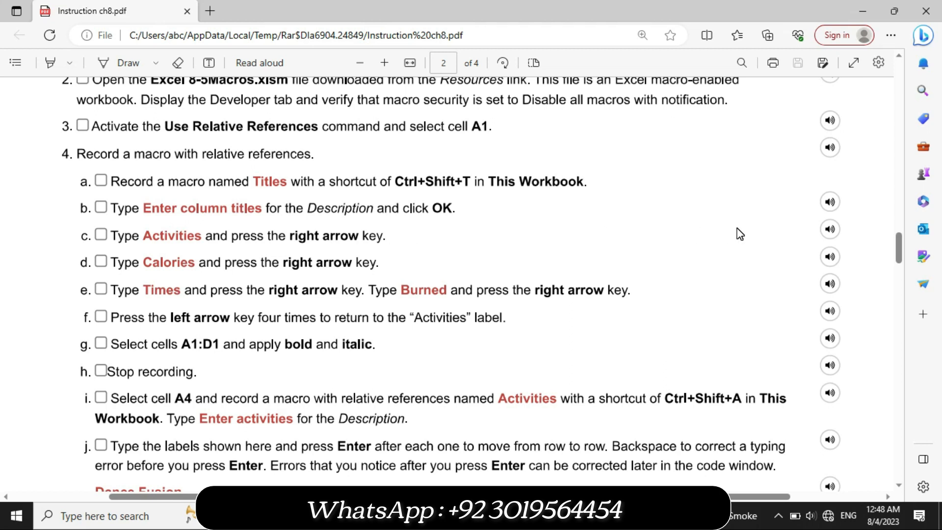
mouse_move(898, 253)
left_mouse_down()
mouse_move(898, 241)
mouse_move(897, 254)
left_mouse_up()
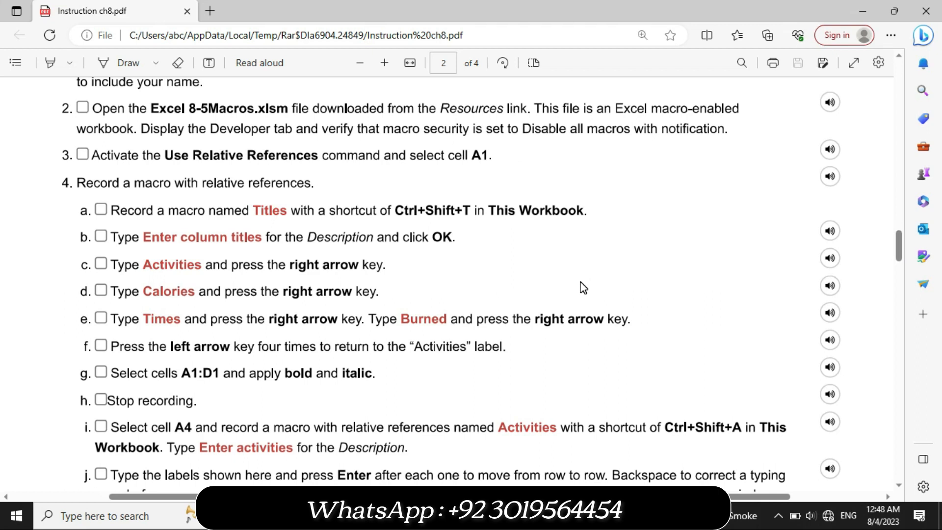
mouse_move(452, 516)
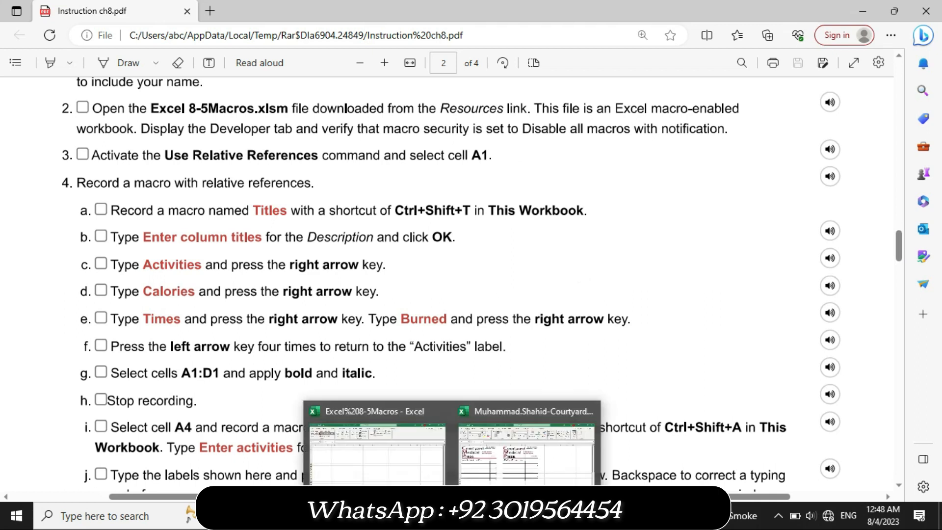
left_click(377, 449)
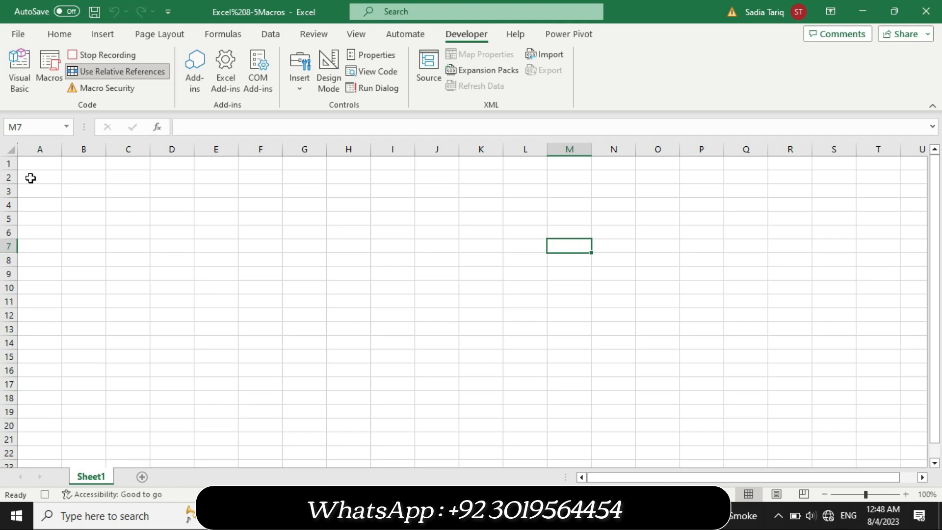
left_click(42, 167)
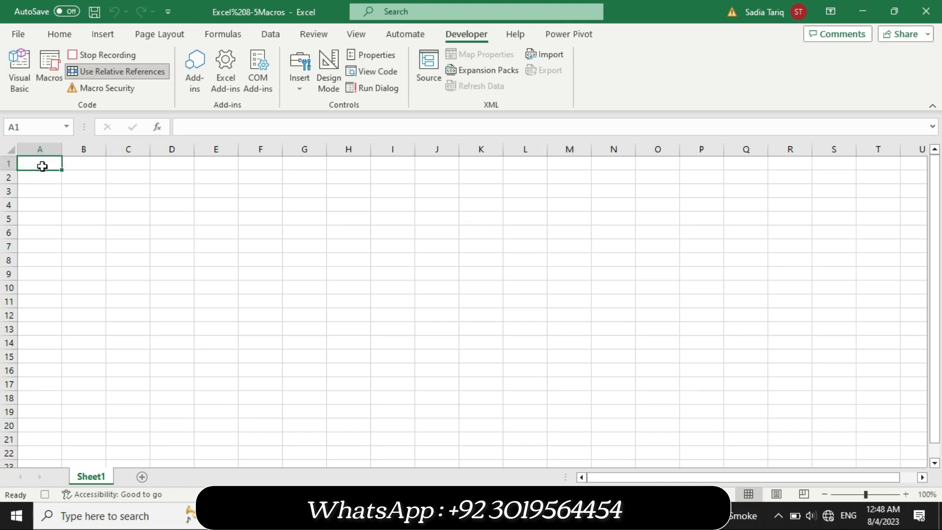
type("A")
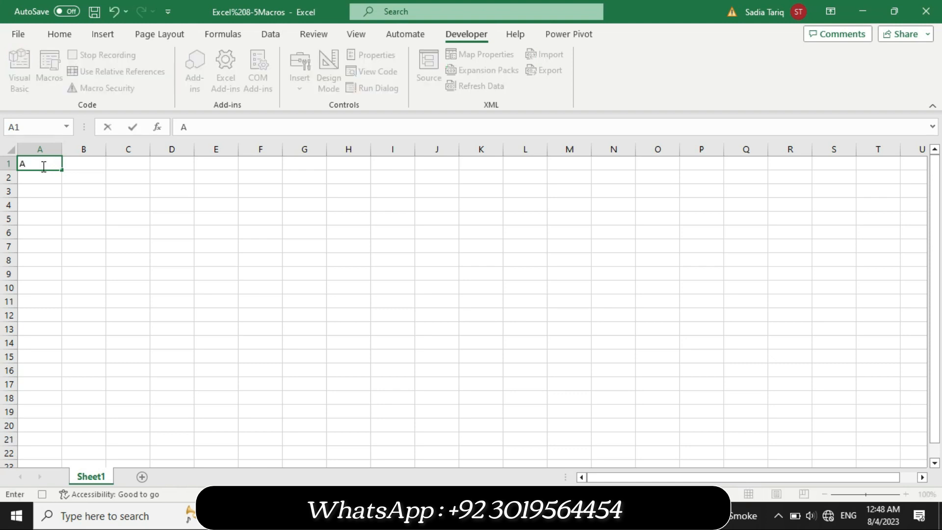
type("ctivites")
key("Tab")
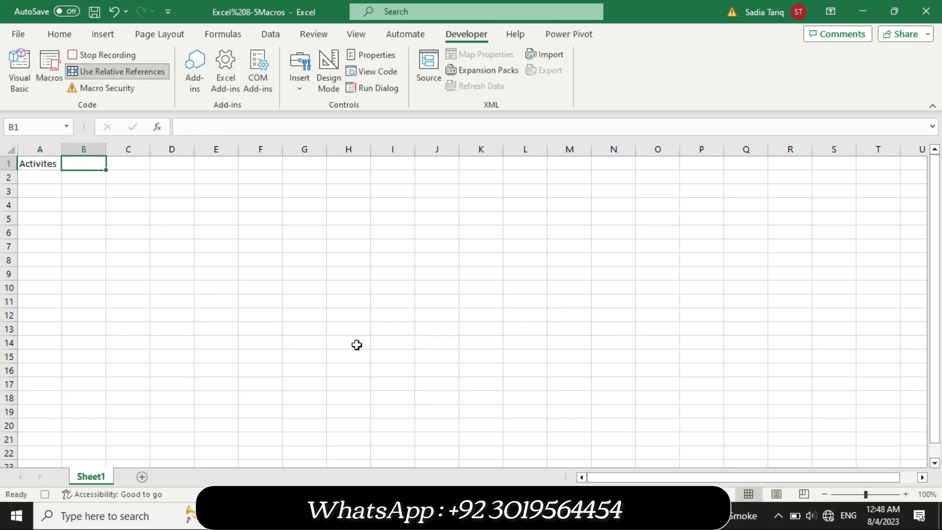
Look up the second column title in the PDF and enter "Calories" in cell B1 of the macro workbook
key("alt+Tab")
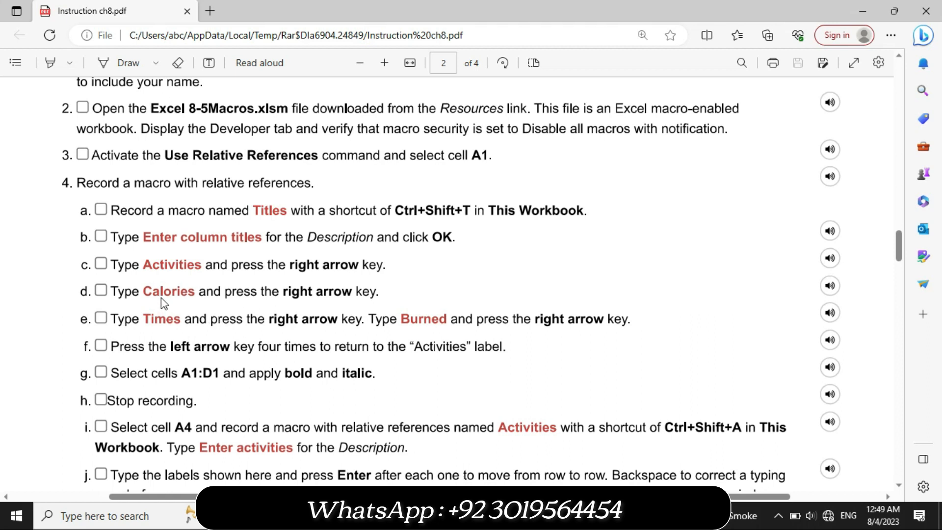
left_click(452, 516)
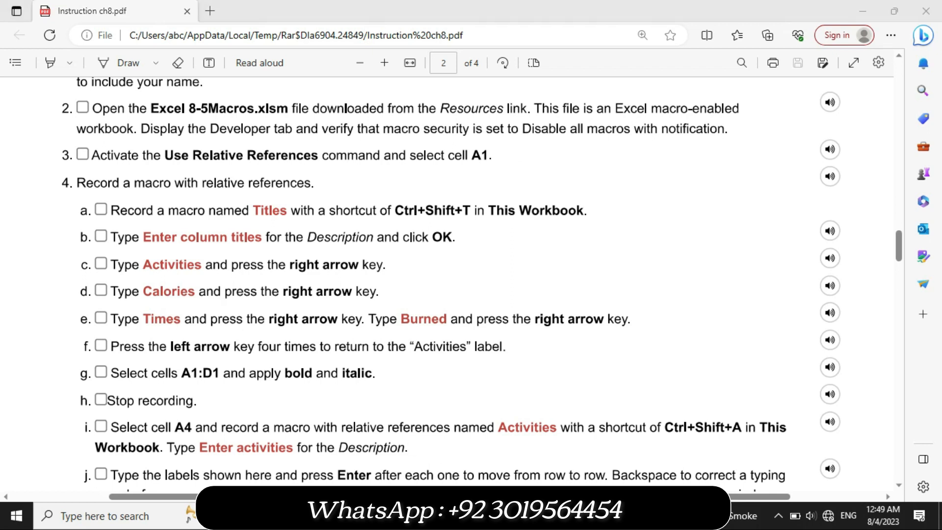
left_click(373, 432)
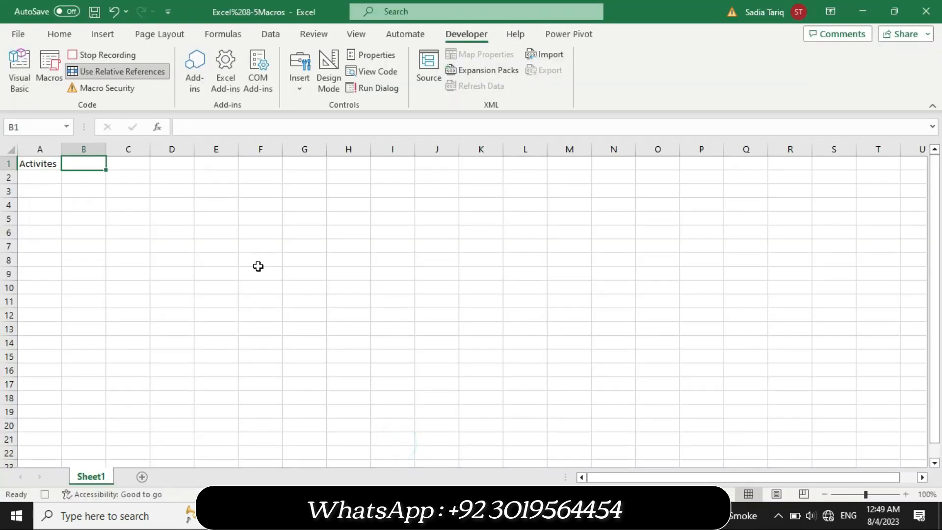
type("Cal")
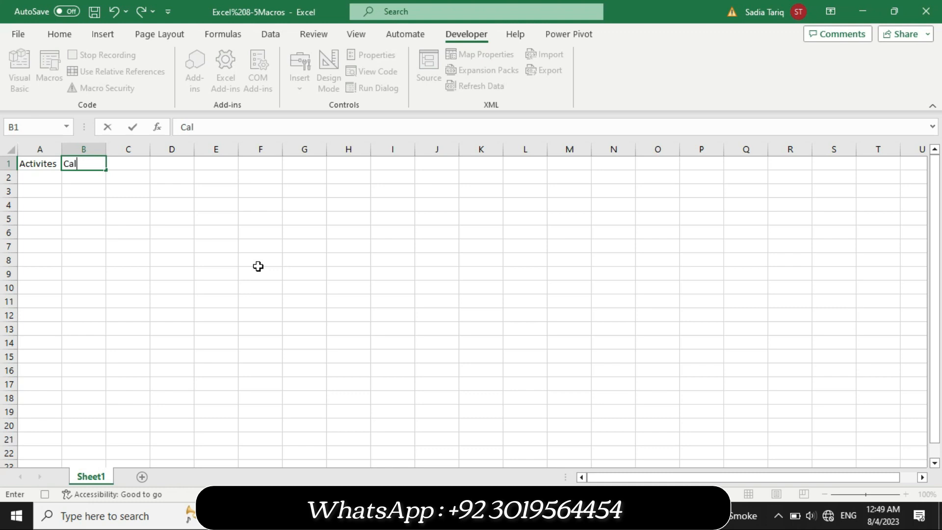
type("ories")
key("Right")
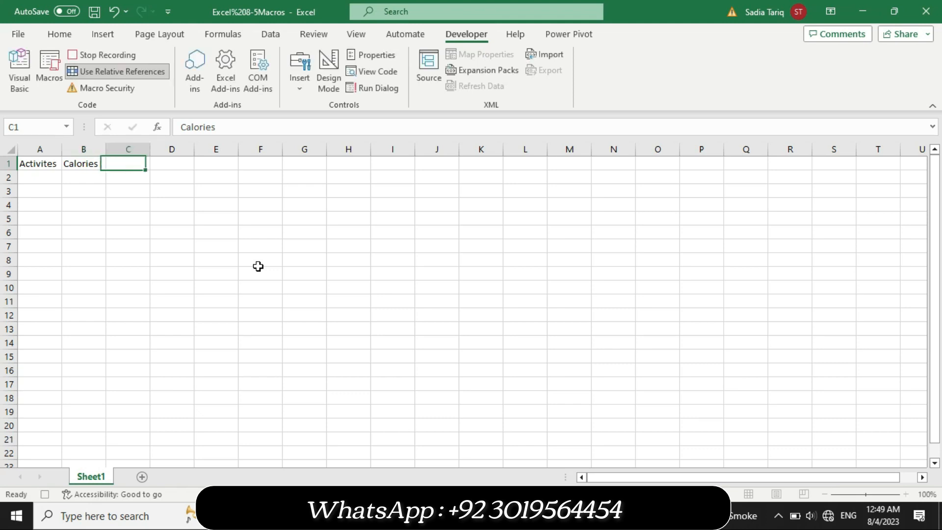
Look up the third column title in the PDF and enter "Times" in cell C1 of the macro workbook
left_click(434, 515)
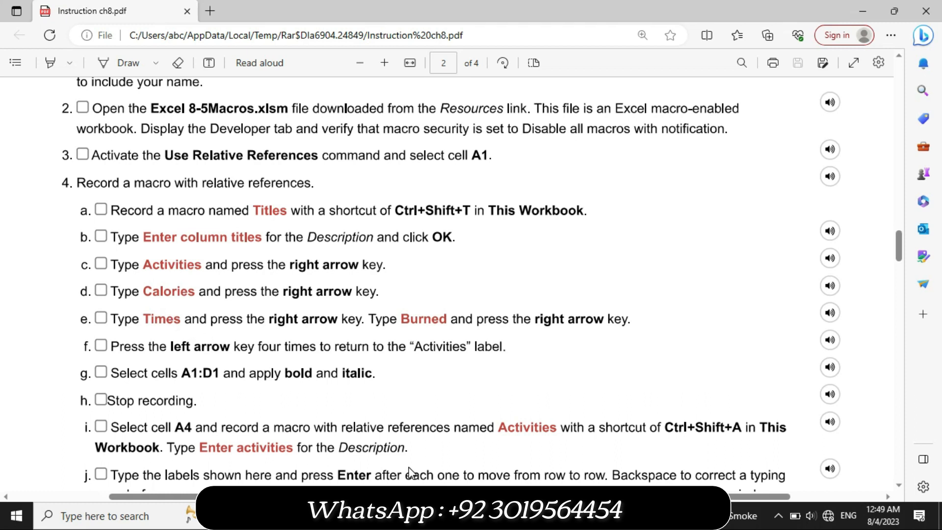
left_click(452, 515)
left_click(415, 479)
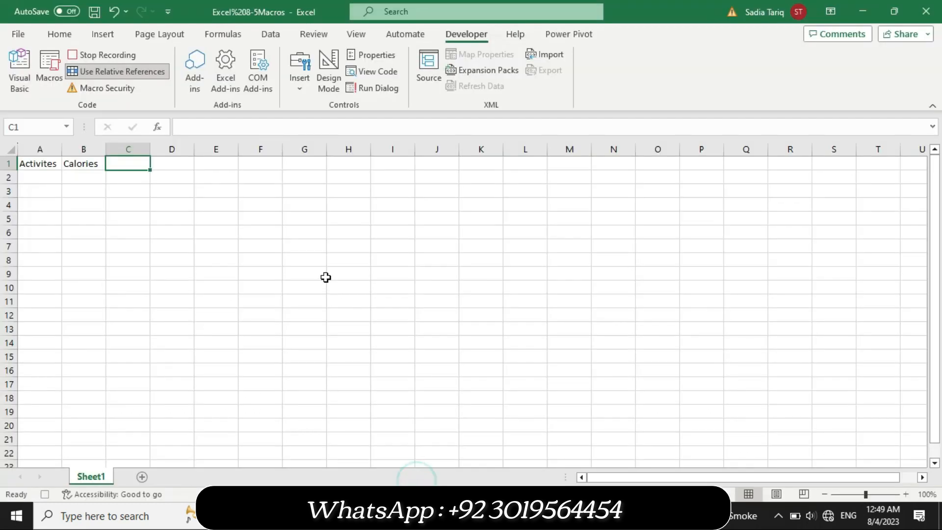
type("Time")
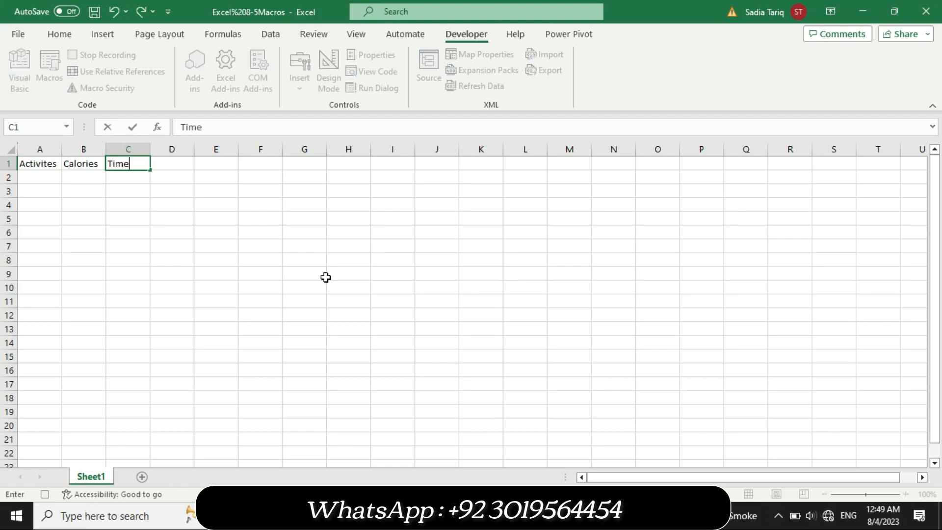
left_click(324, 276)
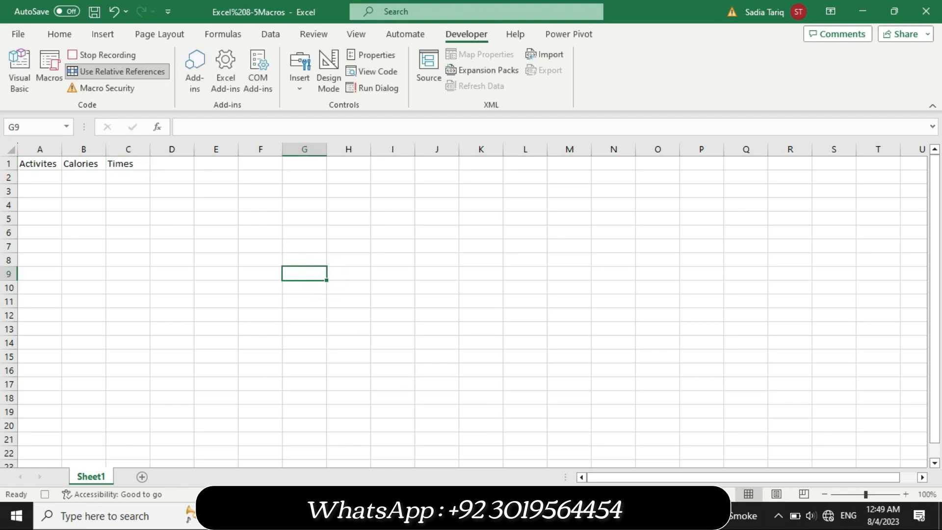
Look up the fourth column title in the PDF and enter "Burned" in cell D1 of the macro workbook
key("alt+Tab")
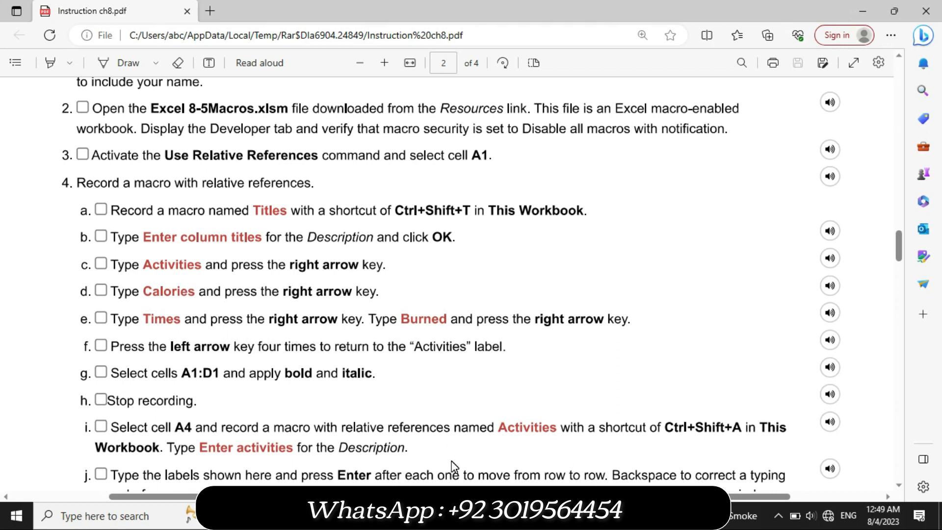
left_click(451, 516)
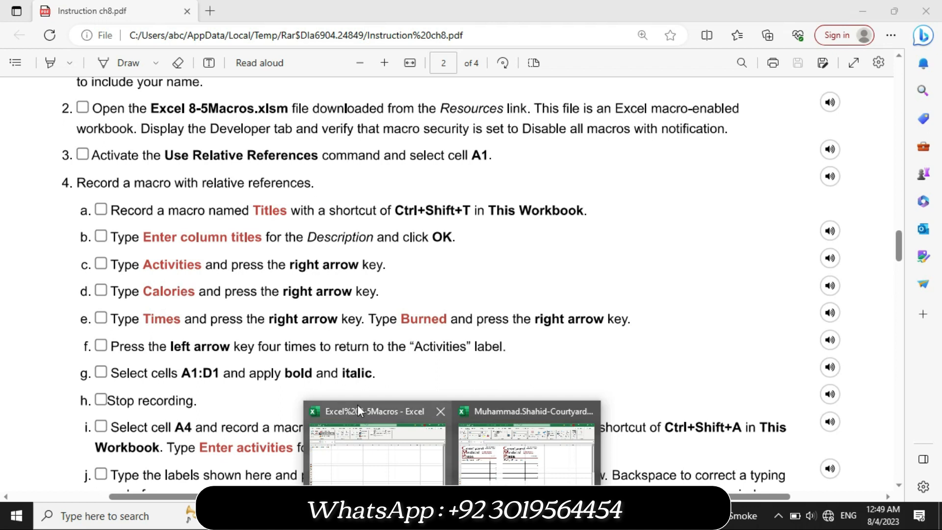
left_click(366, 425)
left_click(161, 162)
type("Burned")
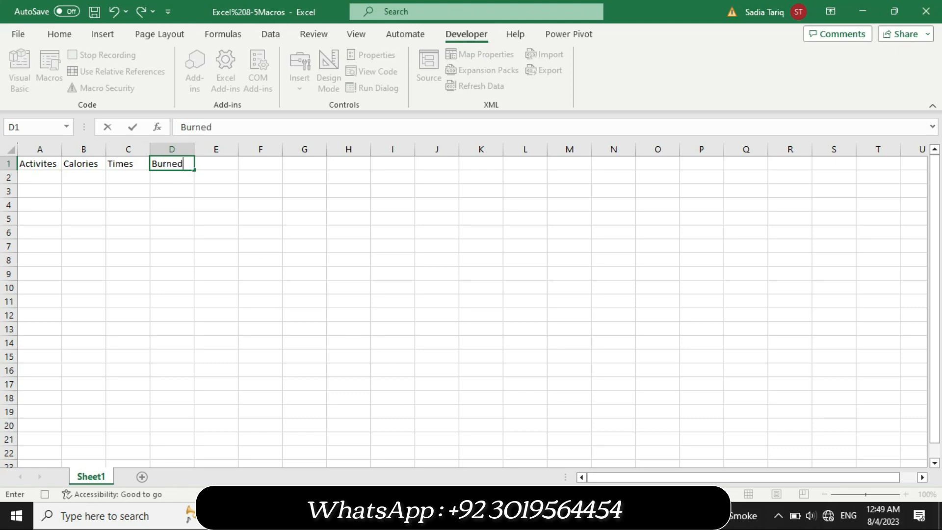
Check the next instruction in the PDF, then return the active cell in the macro workbook from D1 to A1
left_click(431, 516)
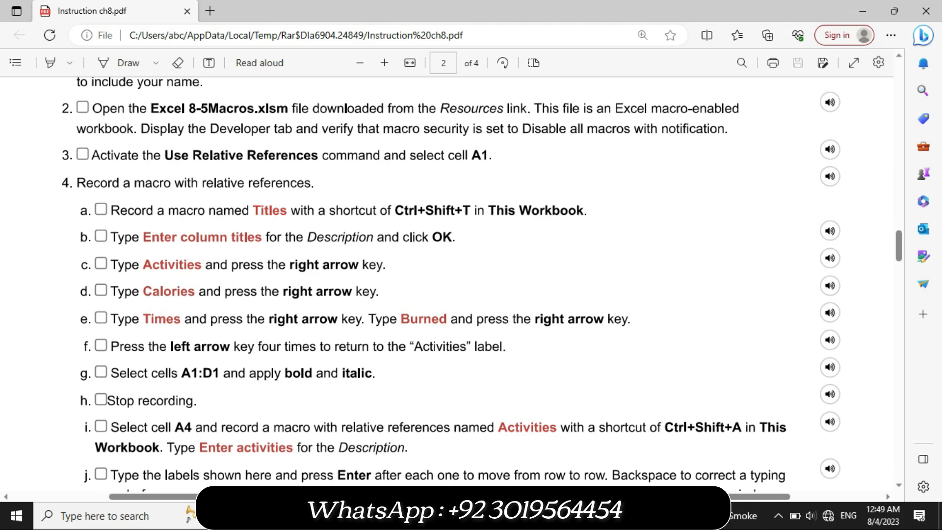
left_click(456, 516)
left_click(370, 478)
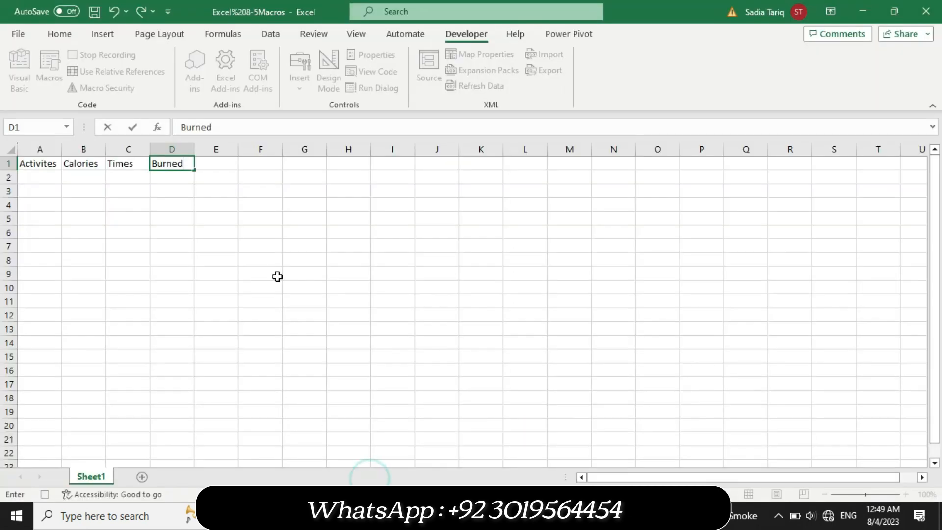
key("Left")
key("Left")
key("Left")
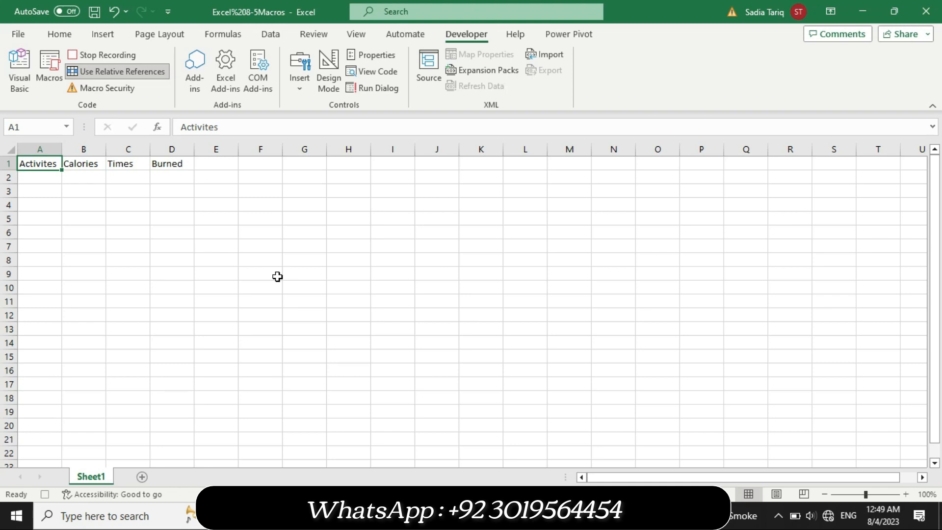
Check the title formatting instruction in the PDF, then apply bold and italic to cells A1:D1 in the macro workbook
key("alt+Tab")
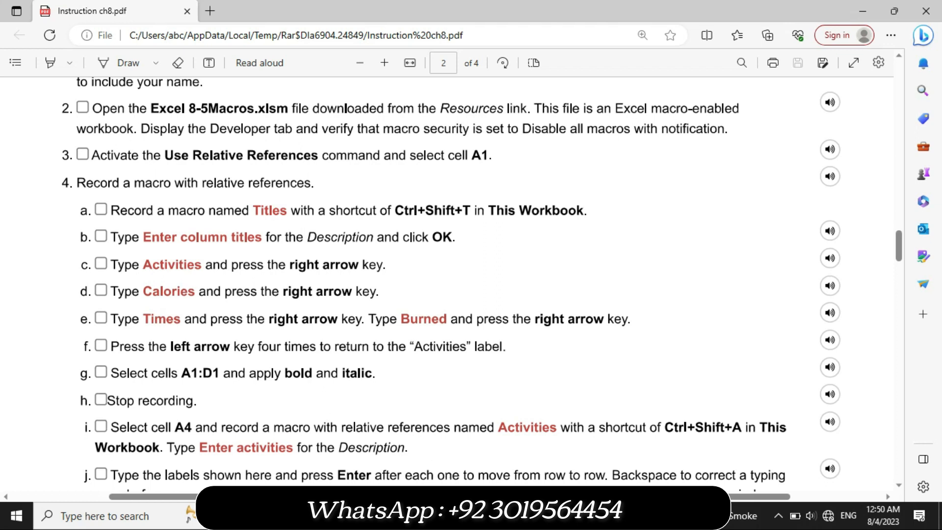
left_click(452, 516)
left_click(383, 464)
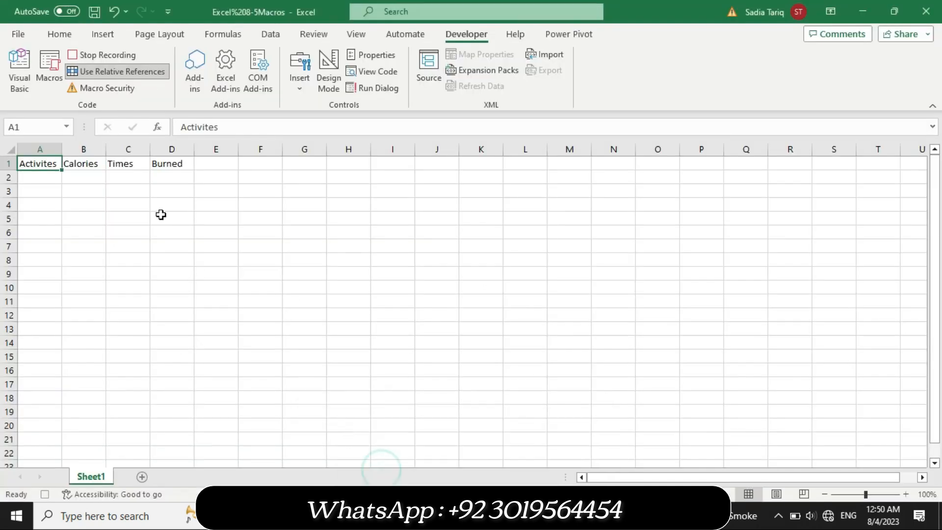
left_click(174, 163, "shift")
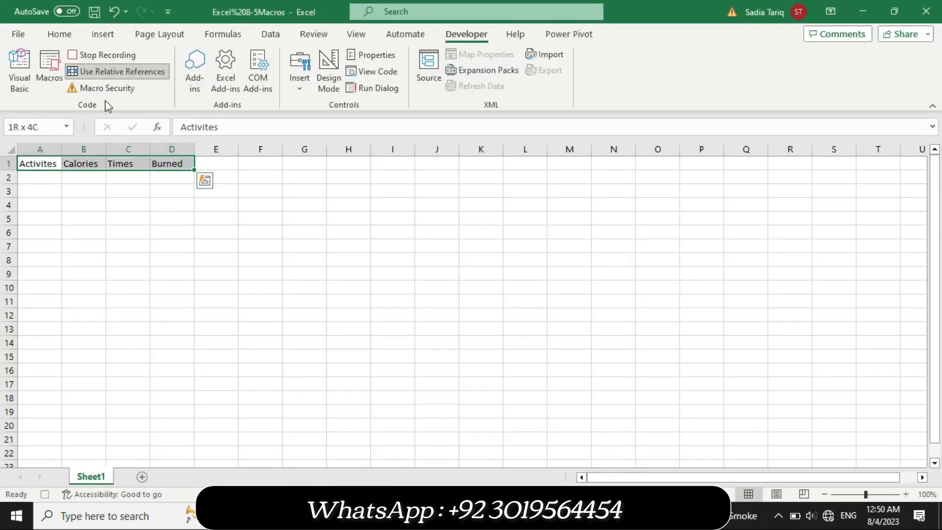
left_click(60, 35)
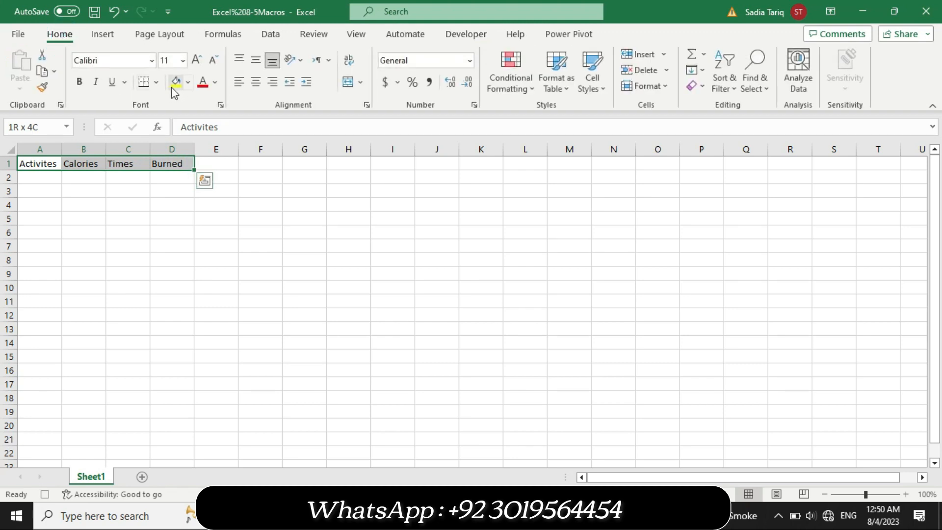
left_click(81, 83)
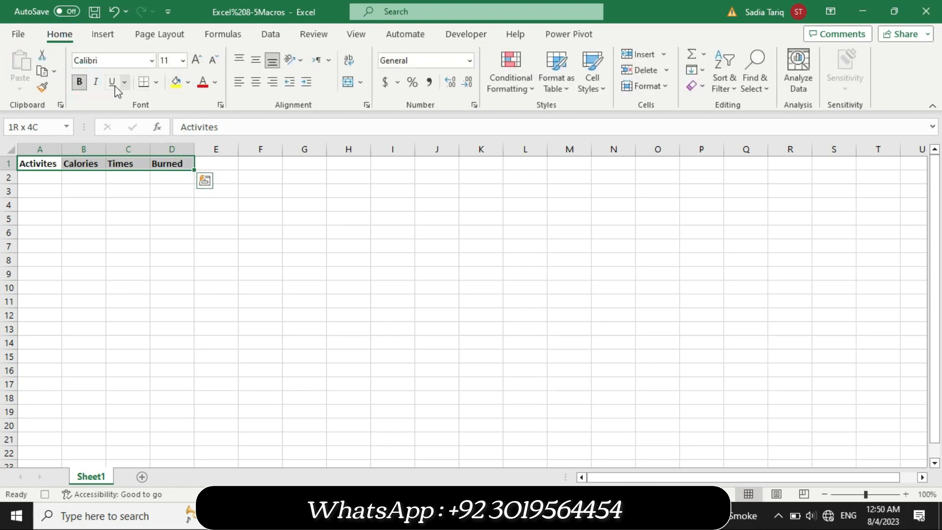
left_click(98, 82)
Check the next instruction in the PDF, then stop recording the column-titles macro in Excel 8-5Macros
key("alt+Tab")
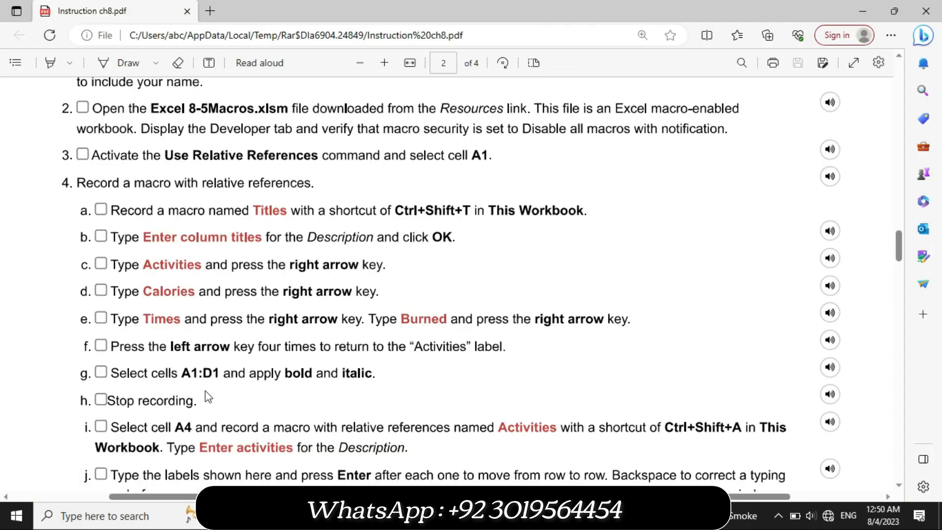
left_click(452, 516)
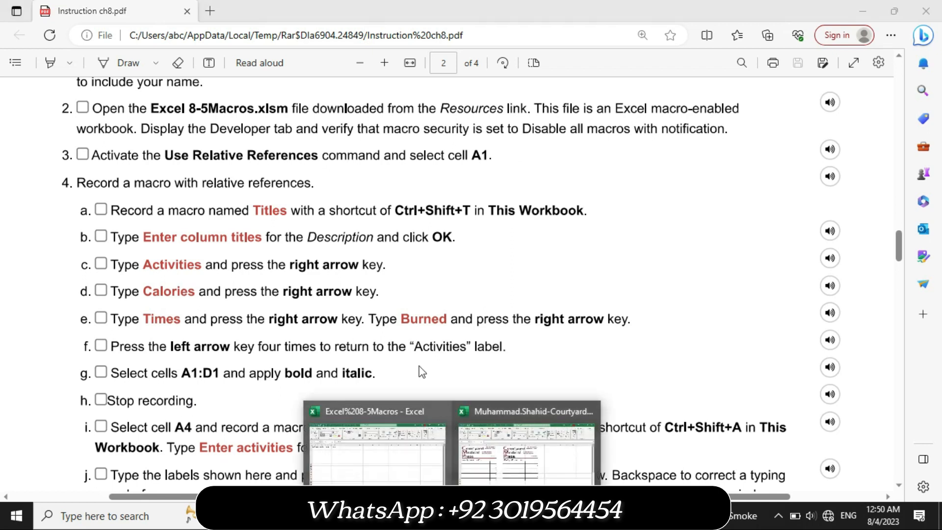
left_click(375, 451)
left_click(468, 34)
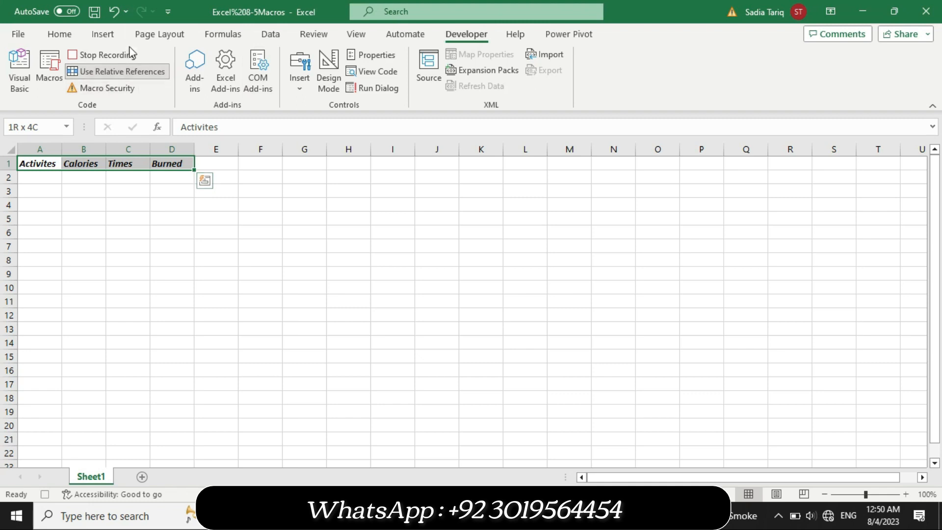
left_click(120, 56)
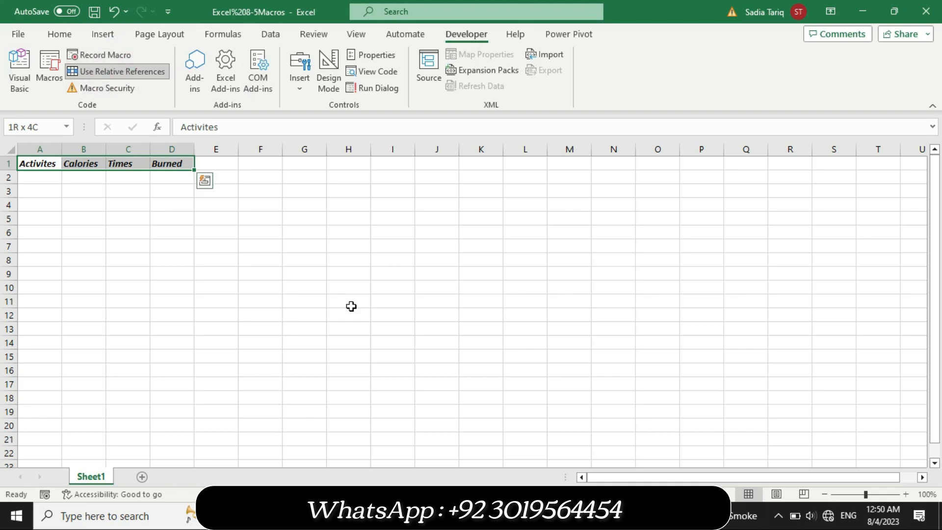
Check the next instructions in the PDF, then select cell A4 in the Excel 8-5Macros workbook
left_click(380, 515)
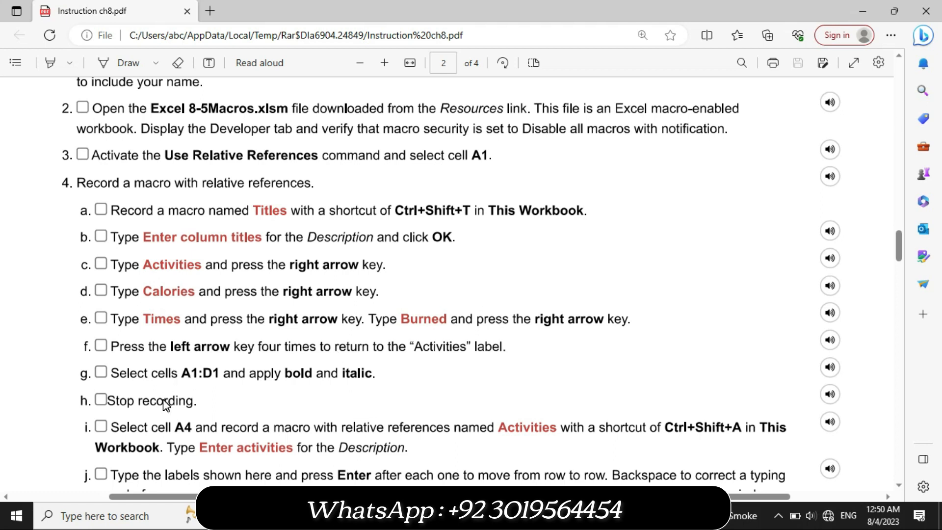
left_click_drag(898, 239, 897, 248)
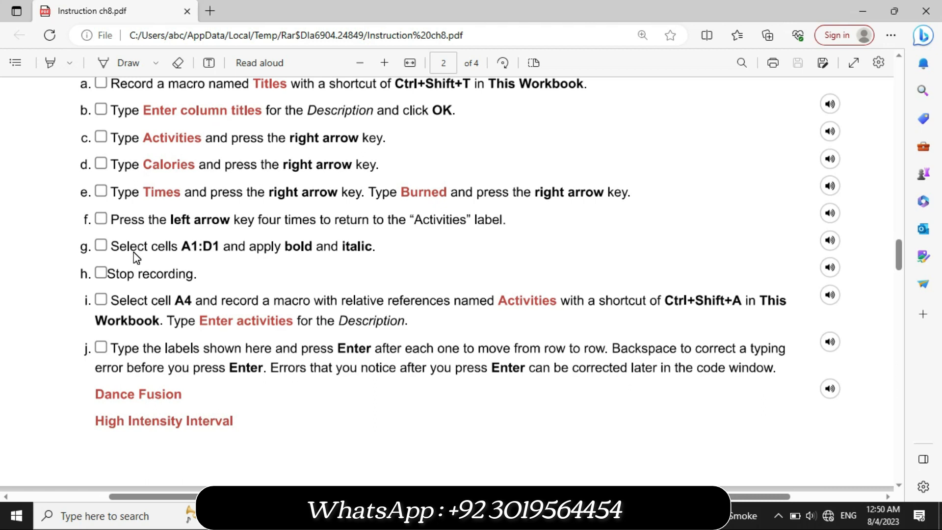
mouse_move(453, 516)
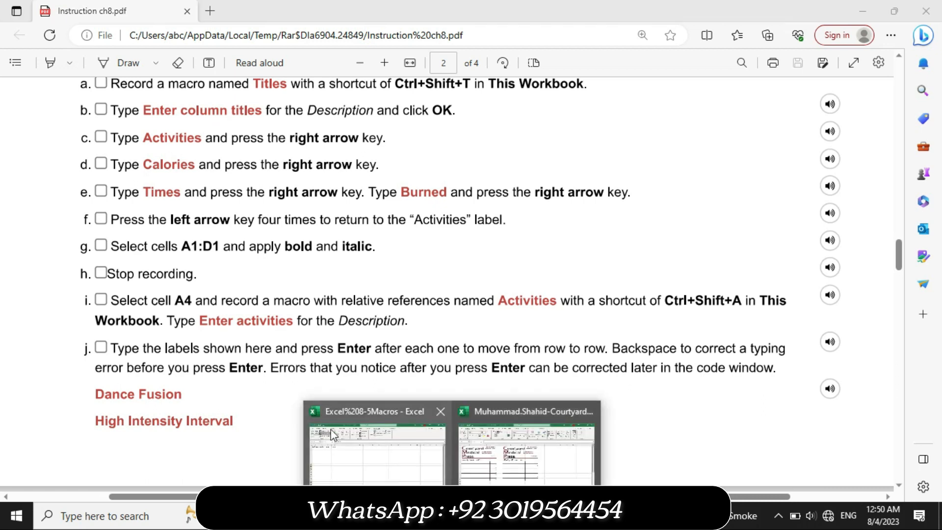
left_click(318, 414)
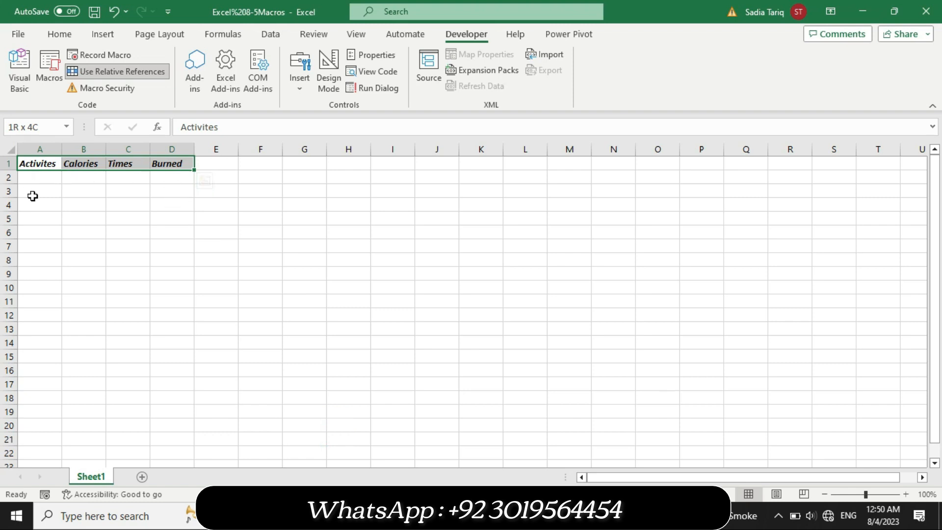
left_click(32, 211)
Check the macro details in the PDF, then set up a new macro recording named "Activites" in the macro workbook
key("alt+Tab")
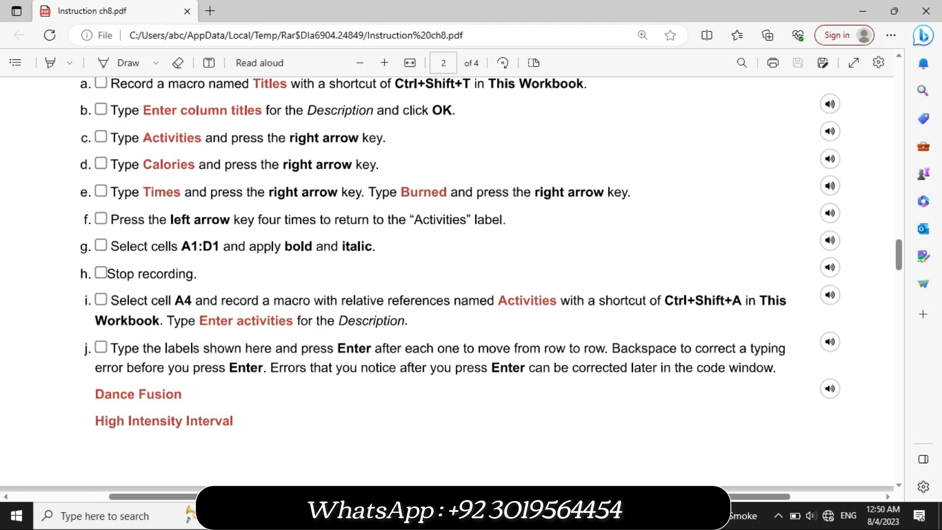
left_click(454, 515)
left_click(351, 447)
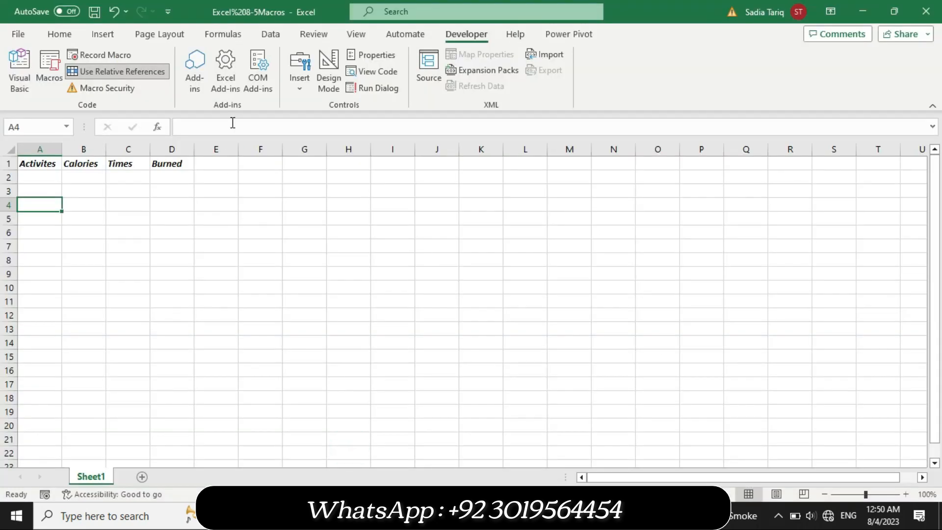
left_click(111, 58)
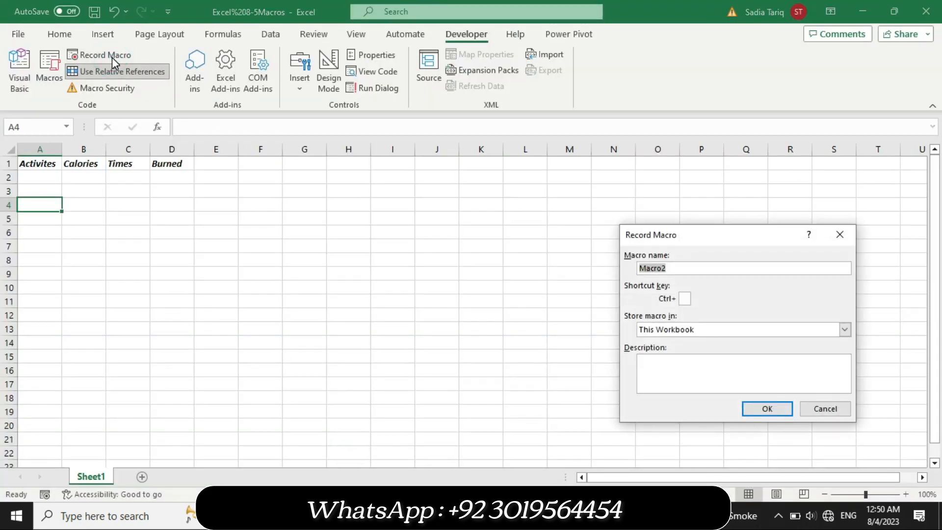
key("BackSpace")
left_click(353, 515)
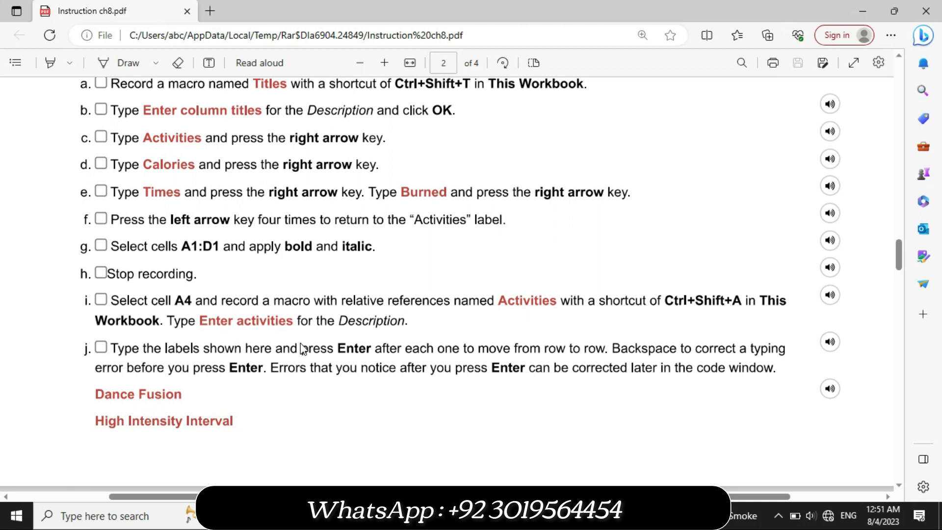
left_click(441, 515)
left_click(382, 469)
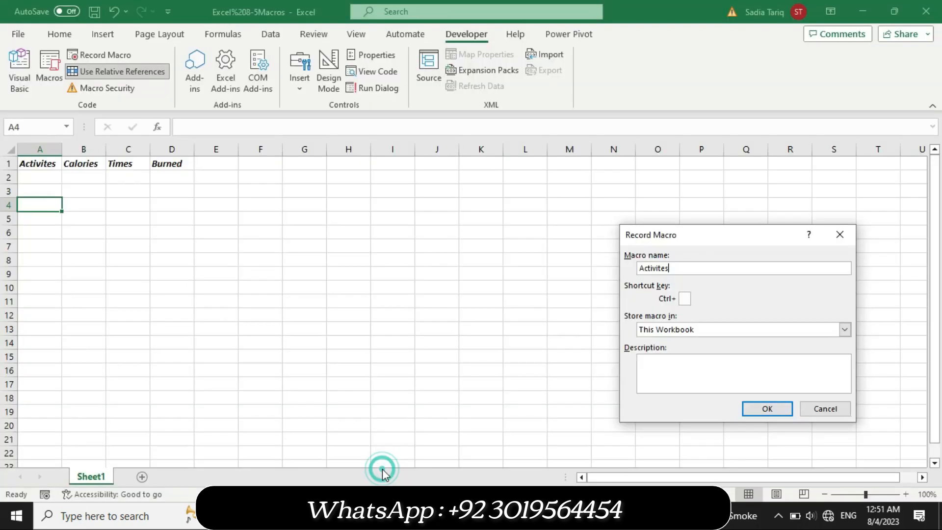
Assign the shortcut Ctrl+Shift+A to the new macro and store it in This Workbook
left_click(685, 298)
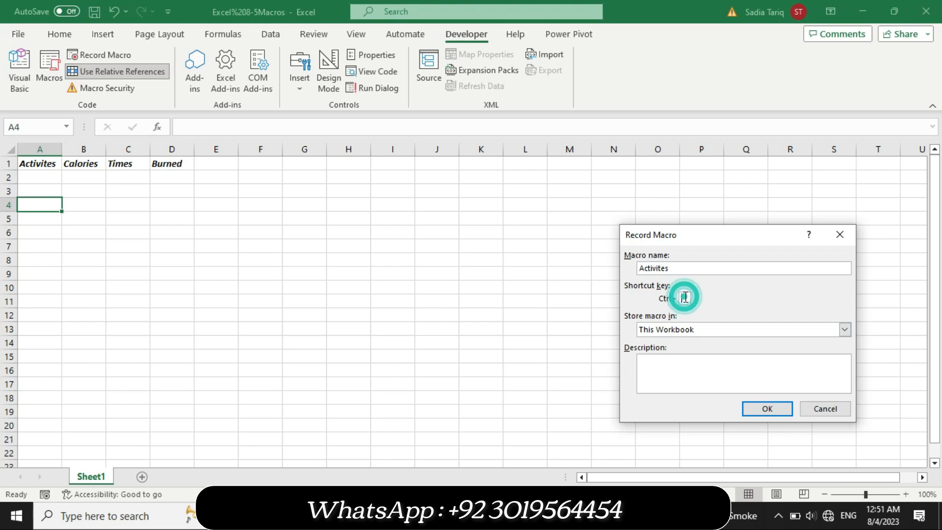
type("A")
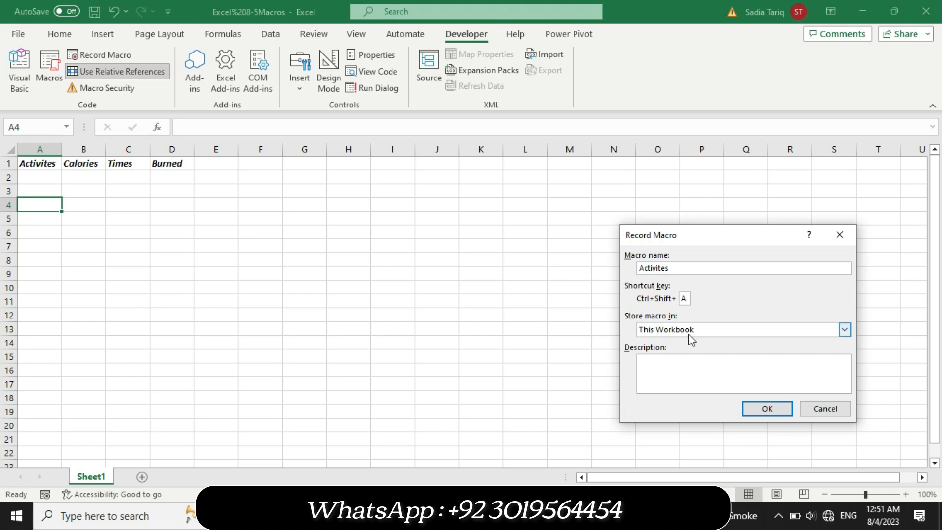
left_click(760, 329)
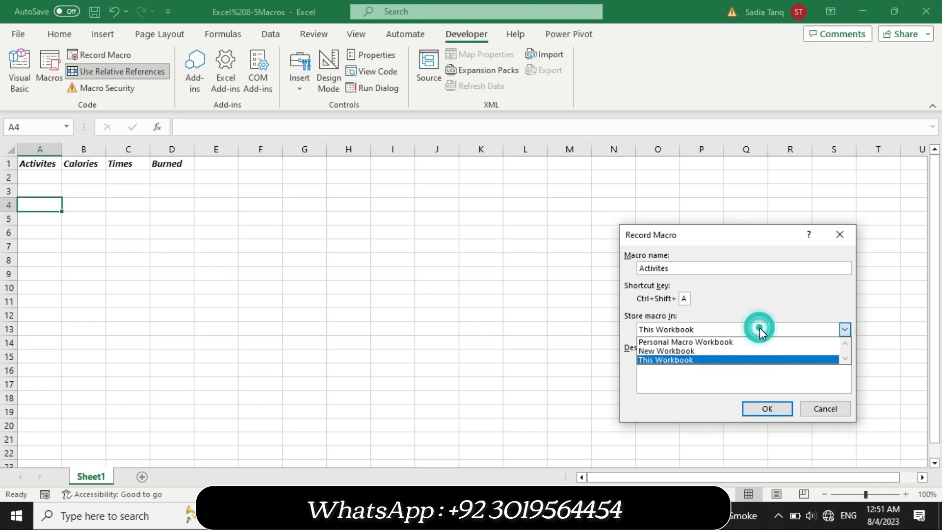
left_click(703, 359)
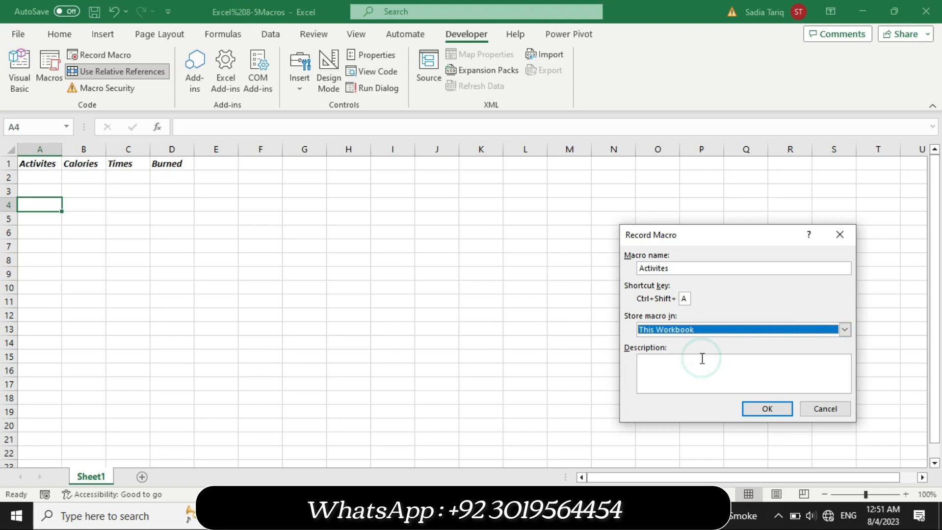
Look up the macro description in the PDF, enter "Ebter activites" as the description, and start recording
left_click(662, 369)
key("alt+Tab")
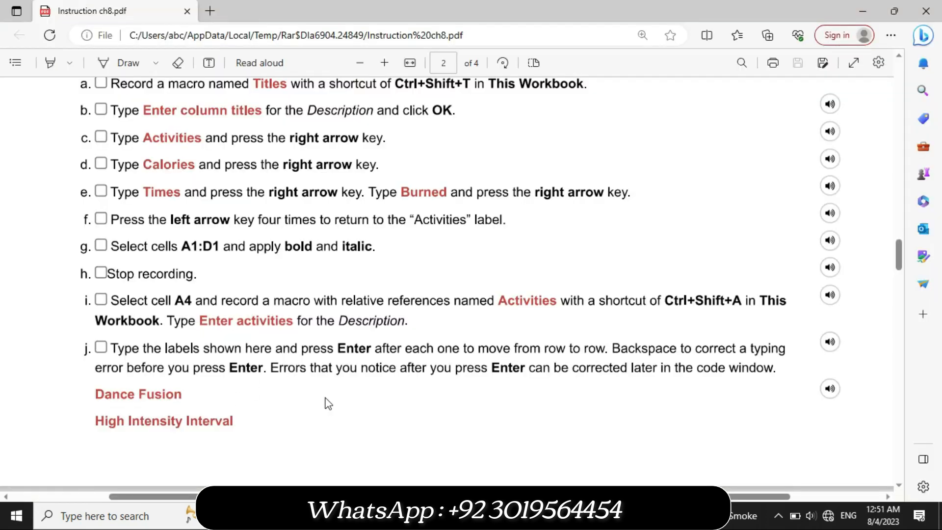
left_click(452, 516)
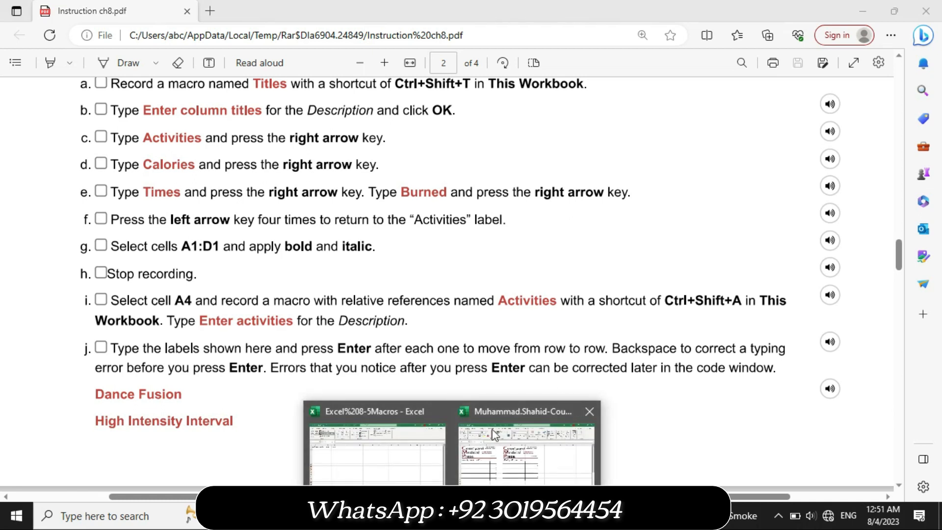
left_click(369, 454)
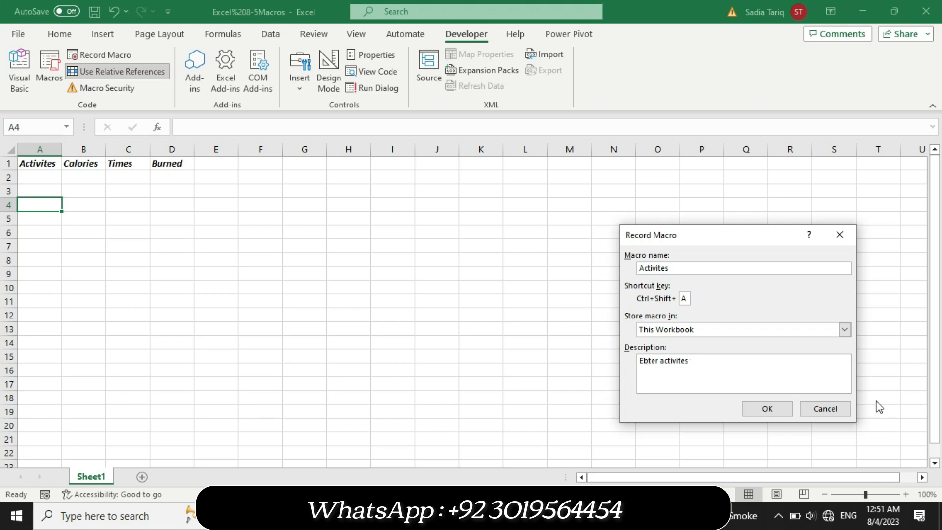
left_click(768, 409)
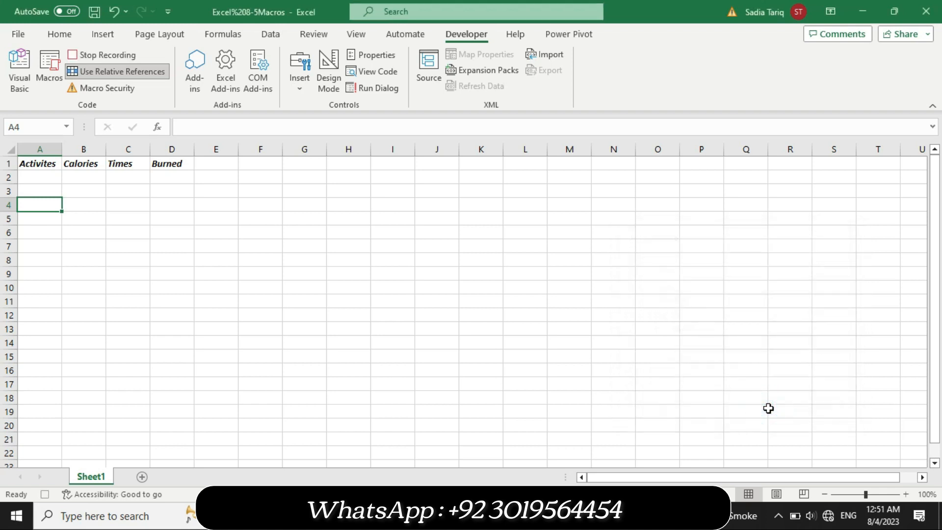
Look up the first activity label in the PDF and enter "Dance Fusion" in cell A4 of the macro workbook
left_click(471, 516)
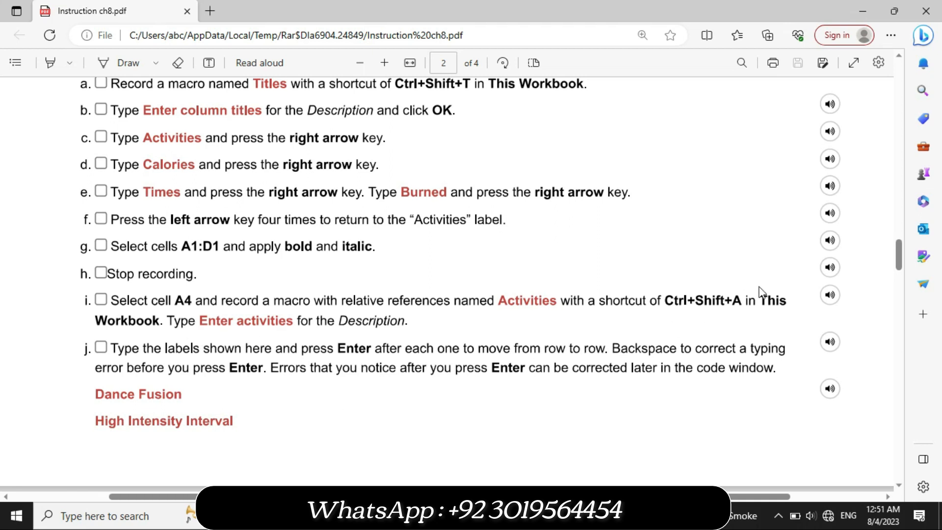
mouse_move(895, 251)
left_mouse_down()
mouse_move(894, 287)
mouse_move(891, 254)
left_mouse_up()
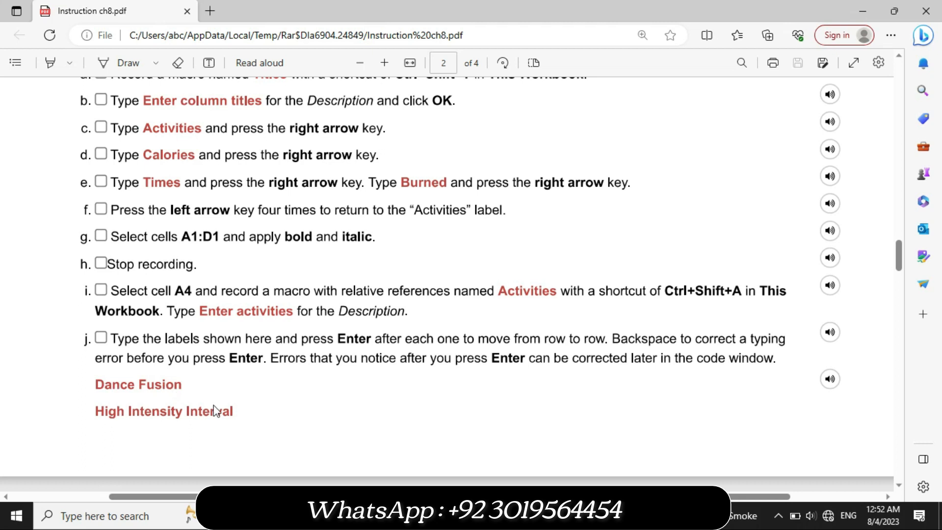
left_click(416, 516)
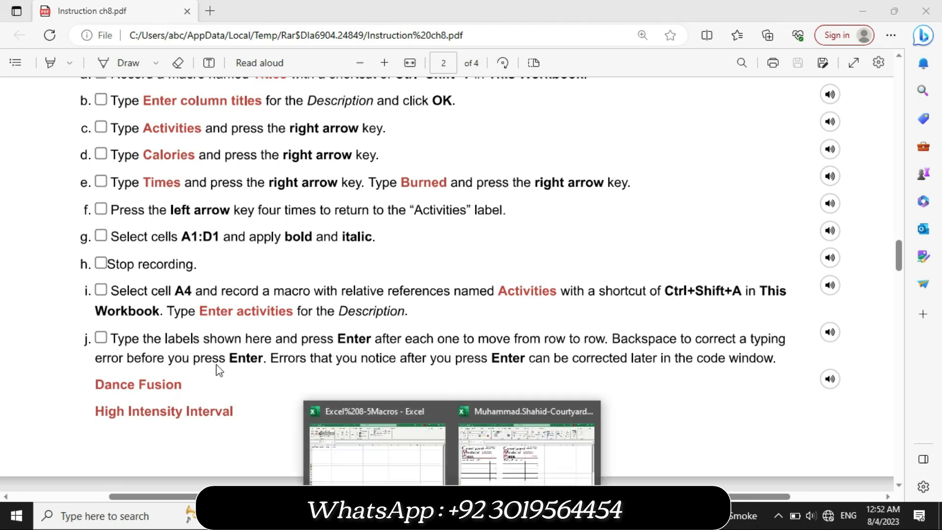
left_click(369, 467)
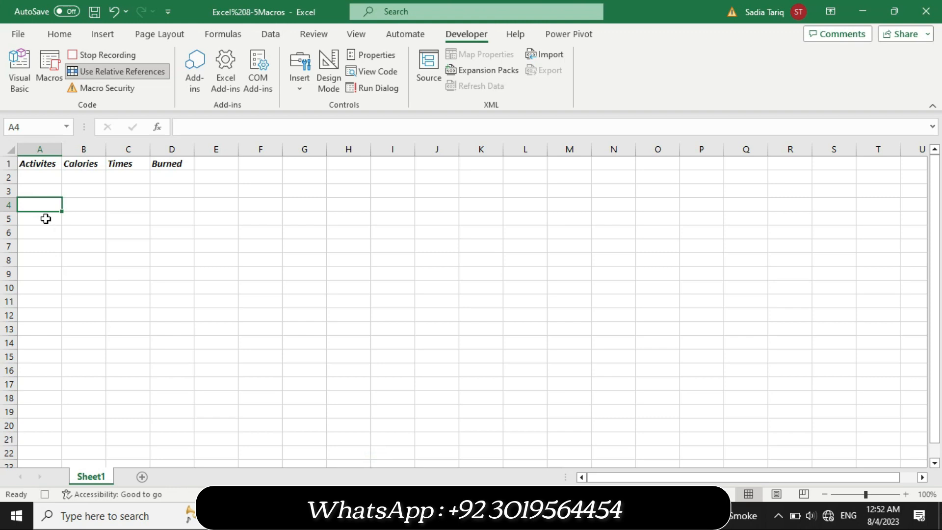
type("Dance")
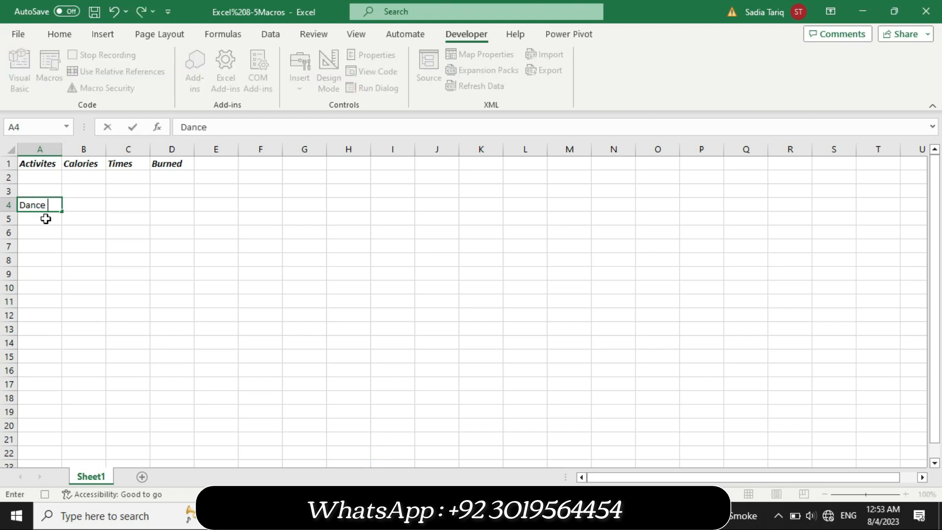
type(" Fusion")
key("Return")
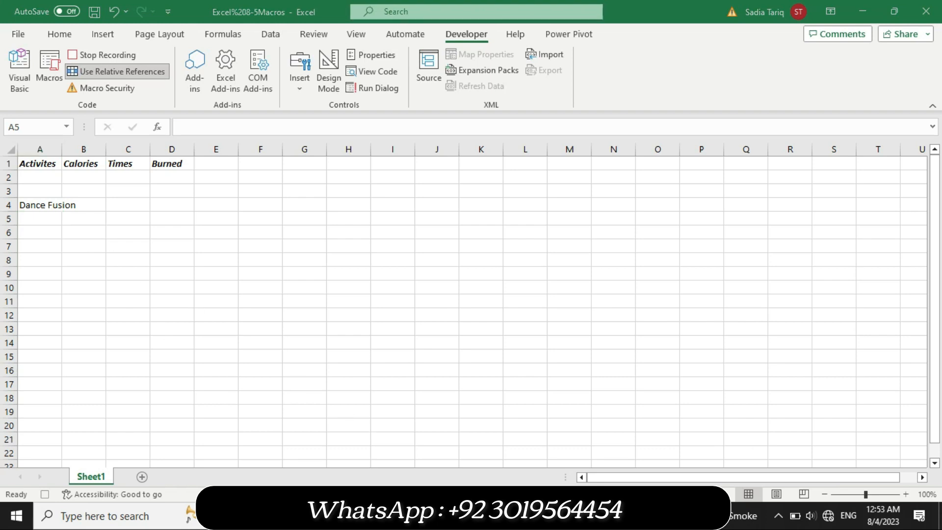
Look up the following activity labels in the PDF and enter "High Intensity Interval" in cell A5 of the macro workbook
key("alt+Tab")
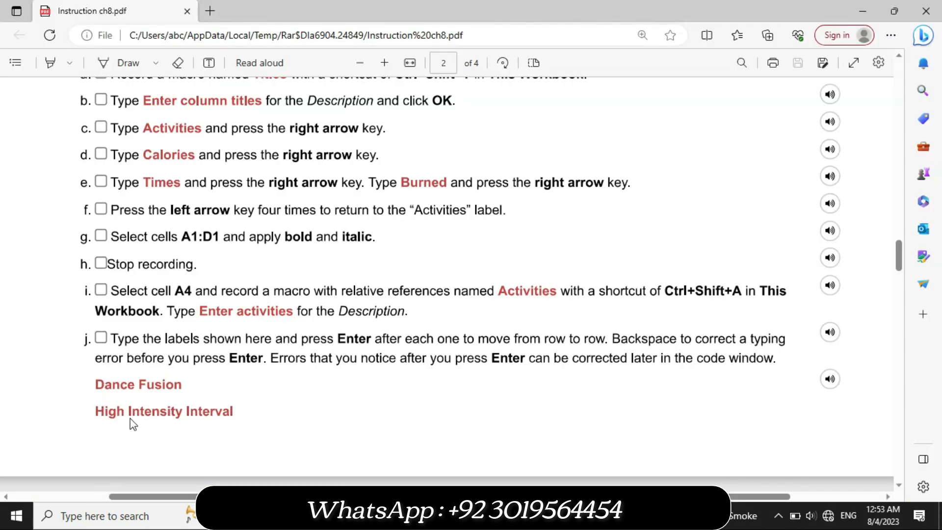
left_click_drag(899, 256, 901, 281)
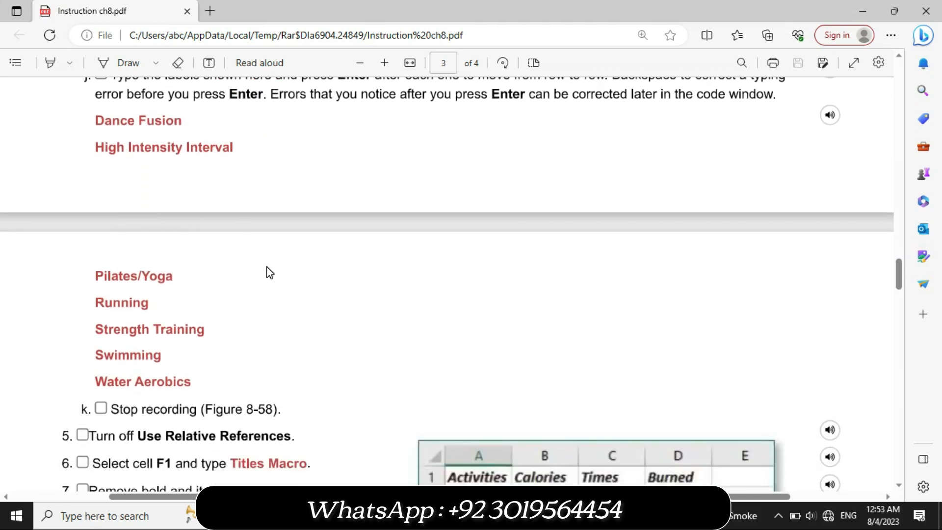
left_click(454, 515)
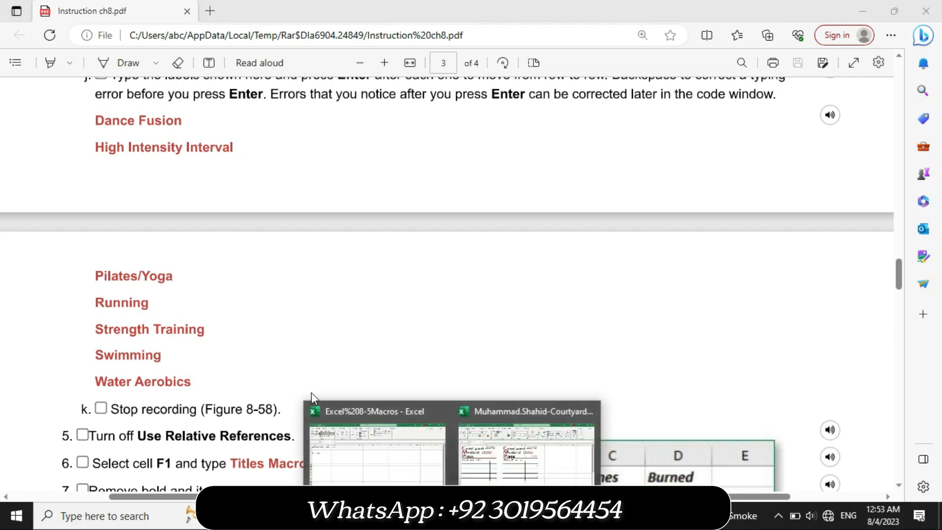
left_click(357, 449)
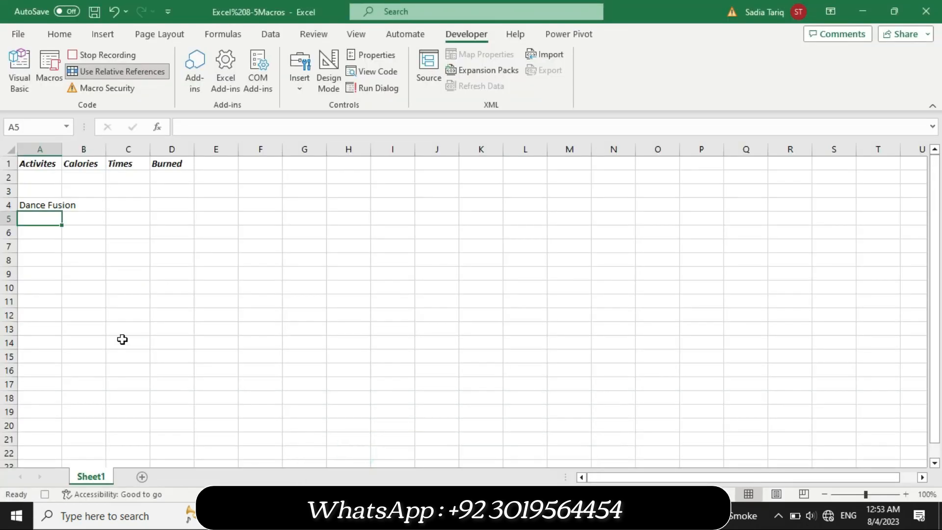
type("High")
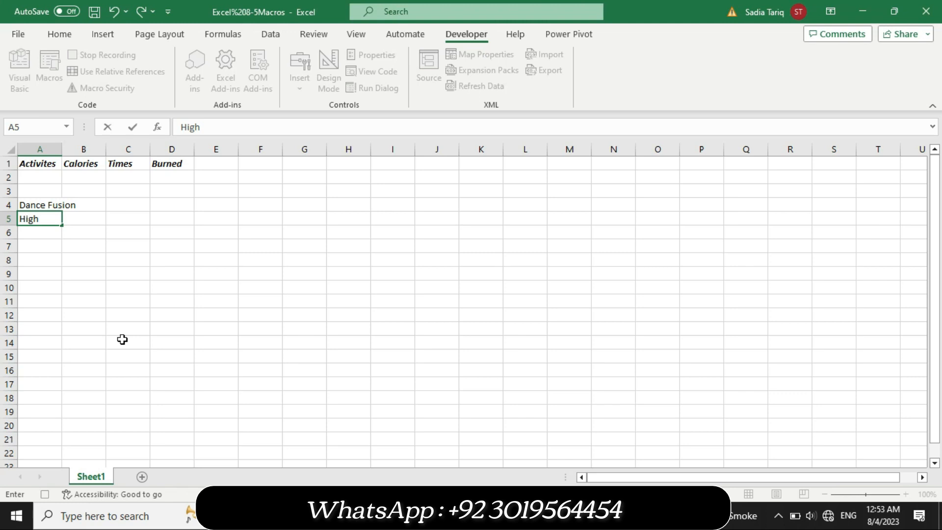
type(" Intens")
type("ity")
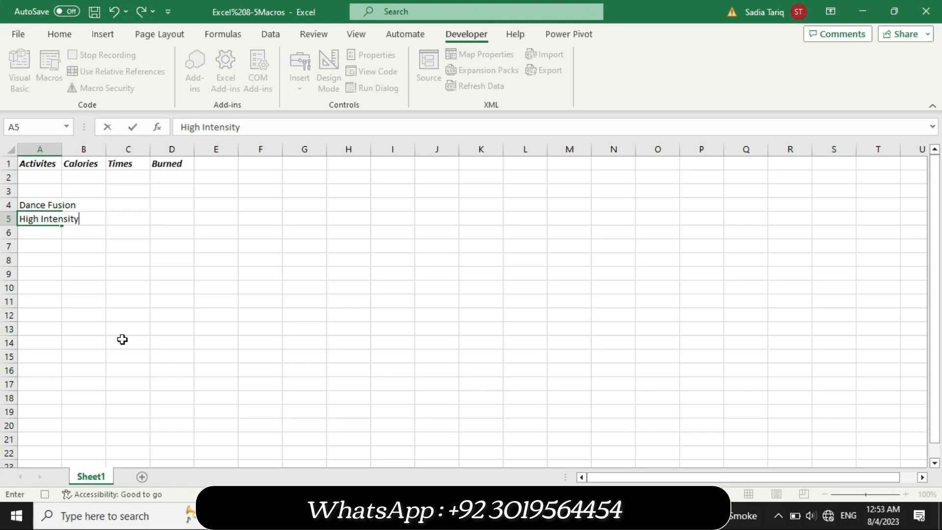
type(" Interval")
key("Return")
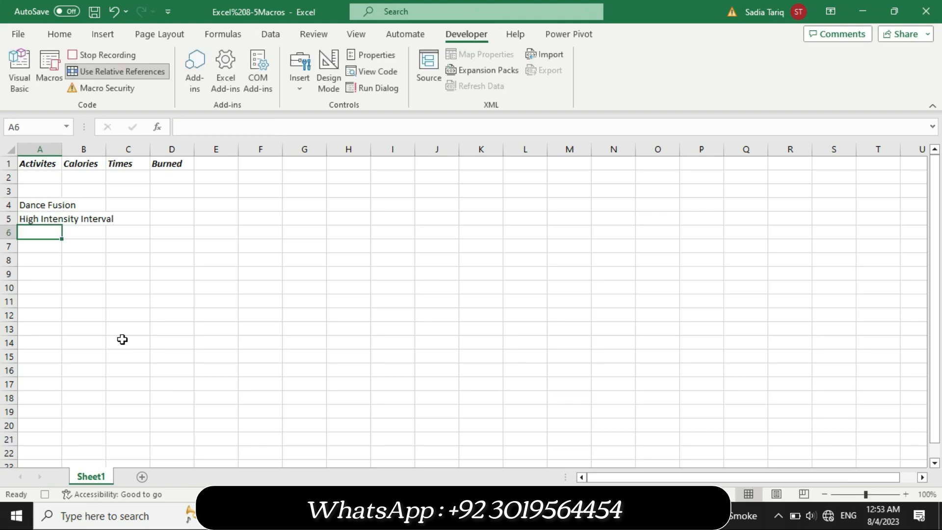
Check the label list in the PDF and enter "Pilates/Yoga" in cell A6 and "Running" in cell A7 of the macro workbook
key("alt+Tab")
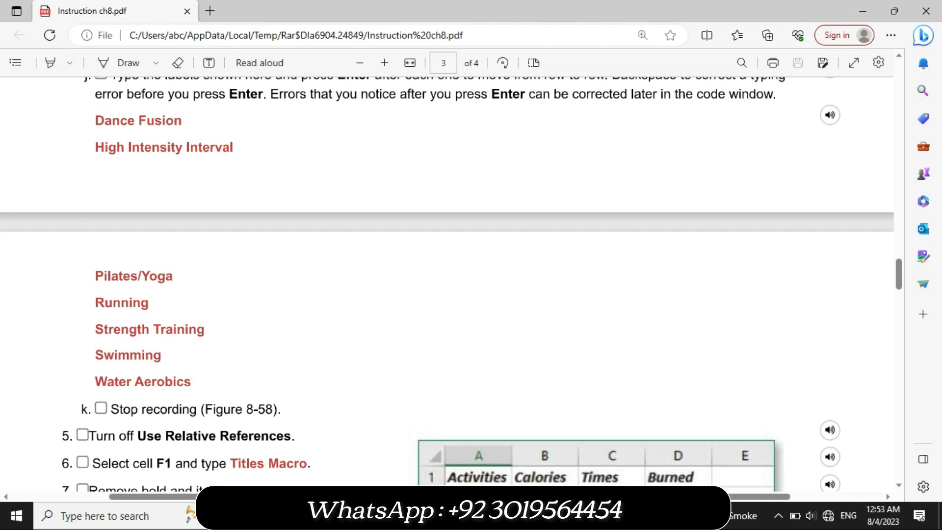
mouse_move(365, 516)
left_click(365, 466)
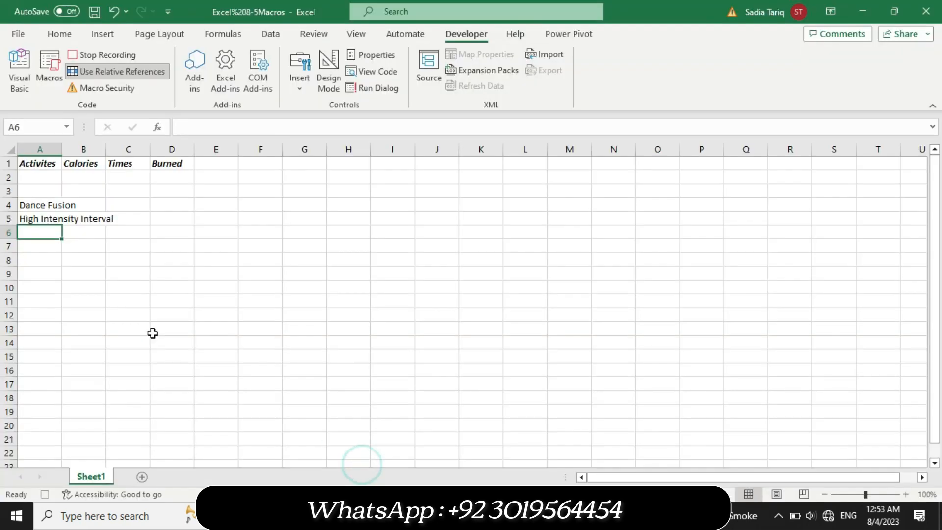
type("Pil")
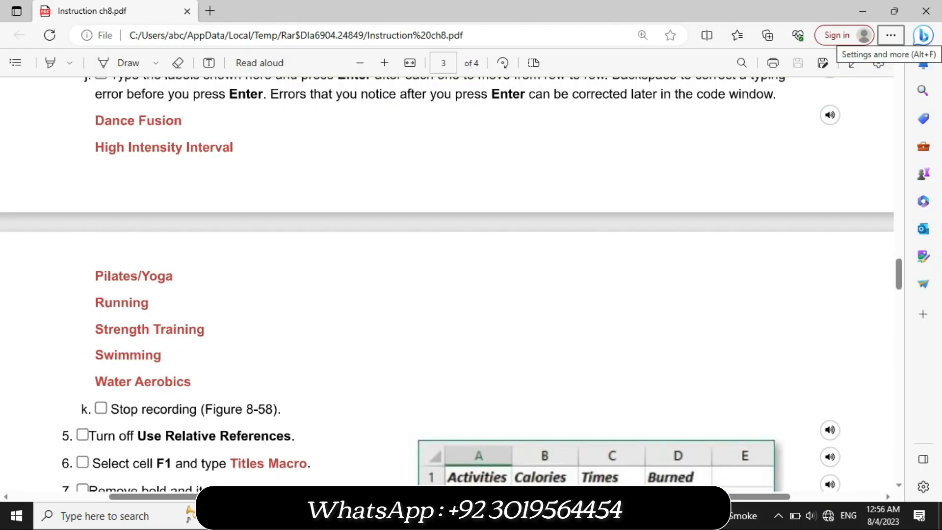
mouse_move(452, 515)
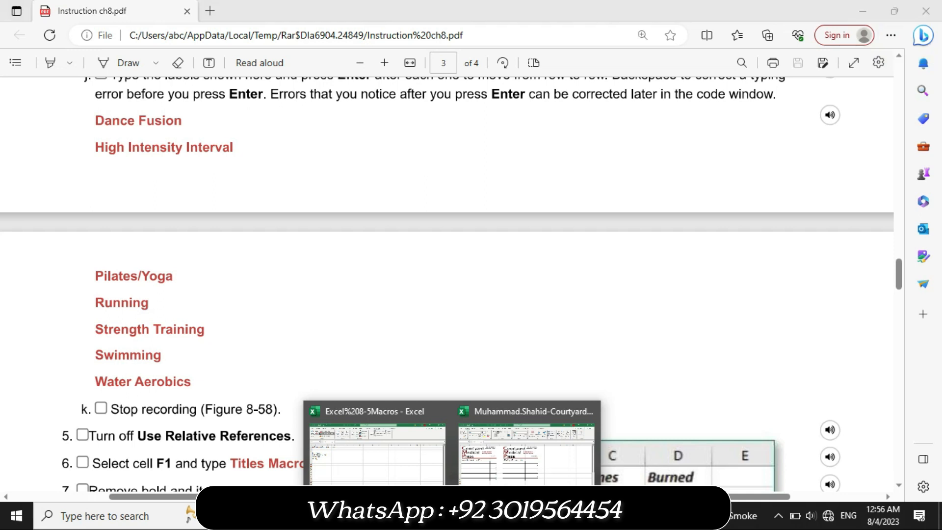
left_click(369, 461)
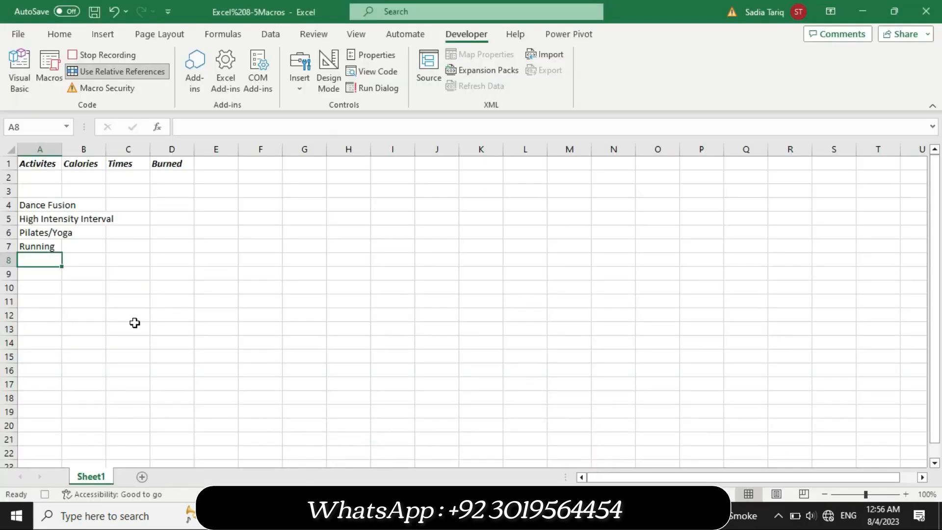
Enter "Strength Training" in cell A8 under the Running label
type("Sy")
key("BackSpace")
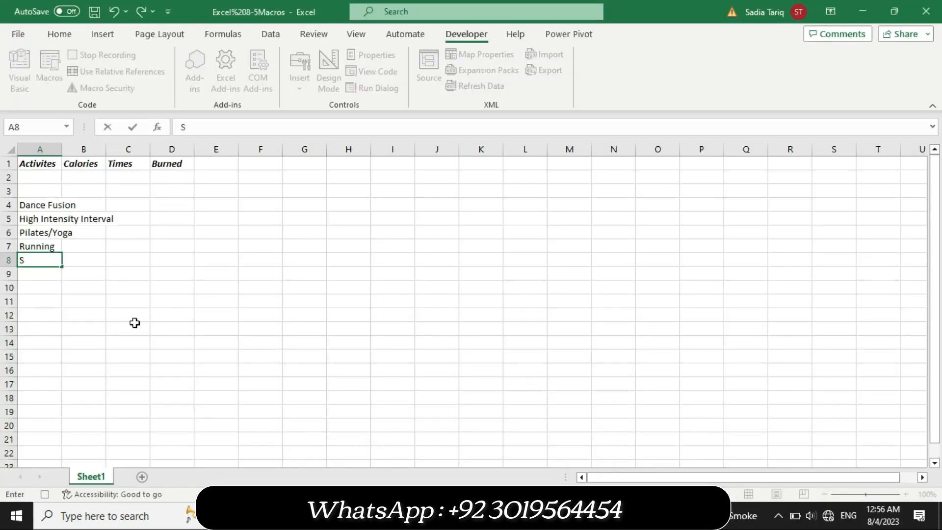
type("trength Train")
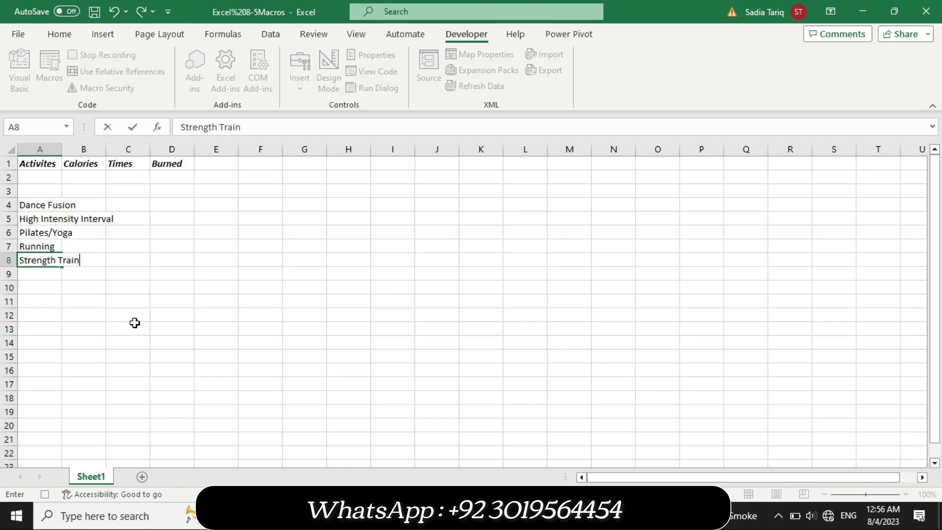
type("ing")
key("Return")
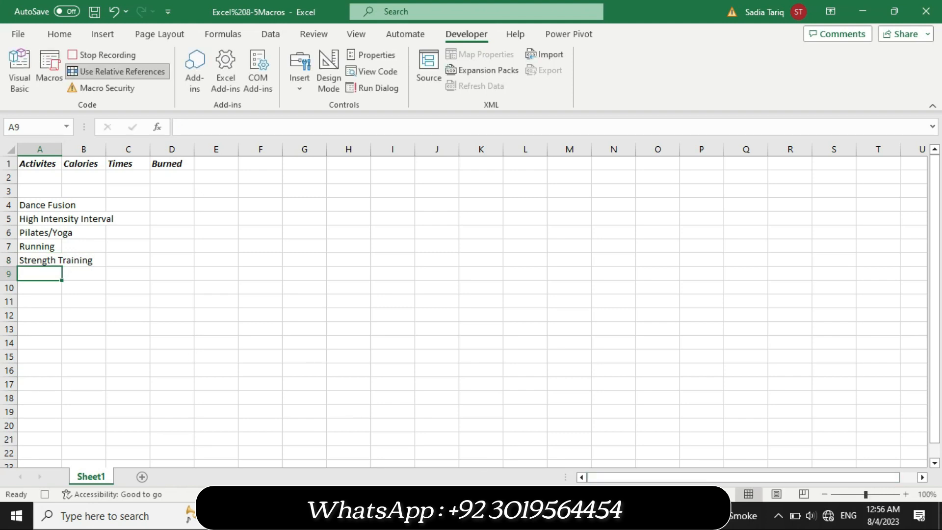
Check the remaining activity labels in the PDF and enter "Swimming" in cell A9 and "Water Aerobics" in cell A10 of the macro workbook
key("alt+Tab")
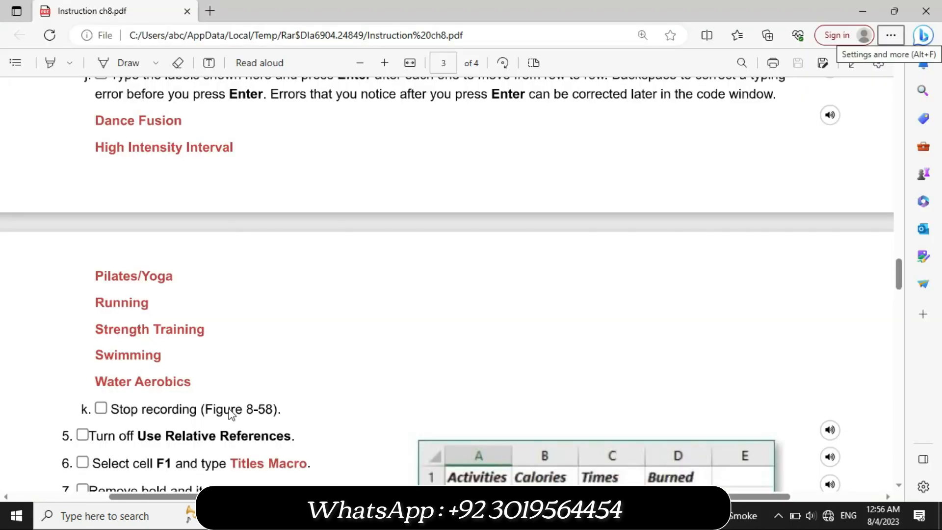
mouse_move(381, 515)
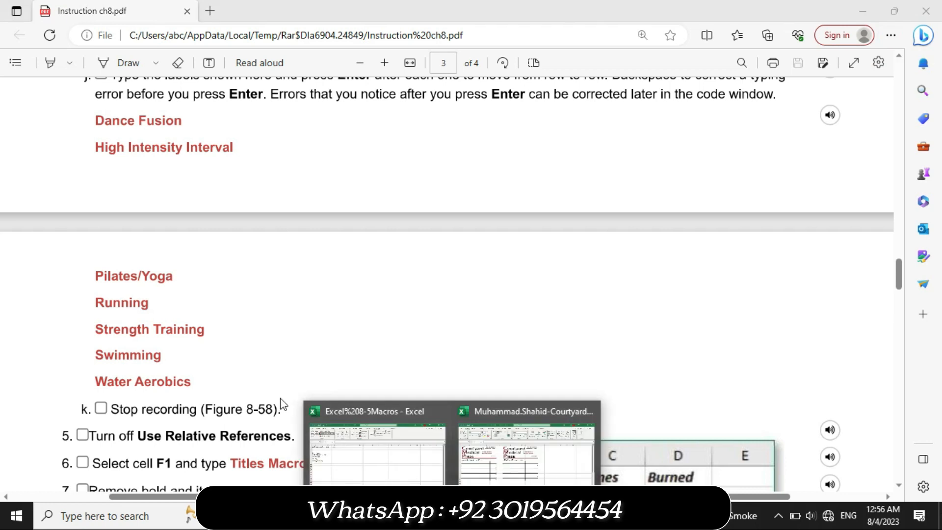
left_click(379, 457)
type("Sw")
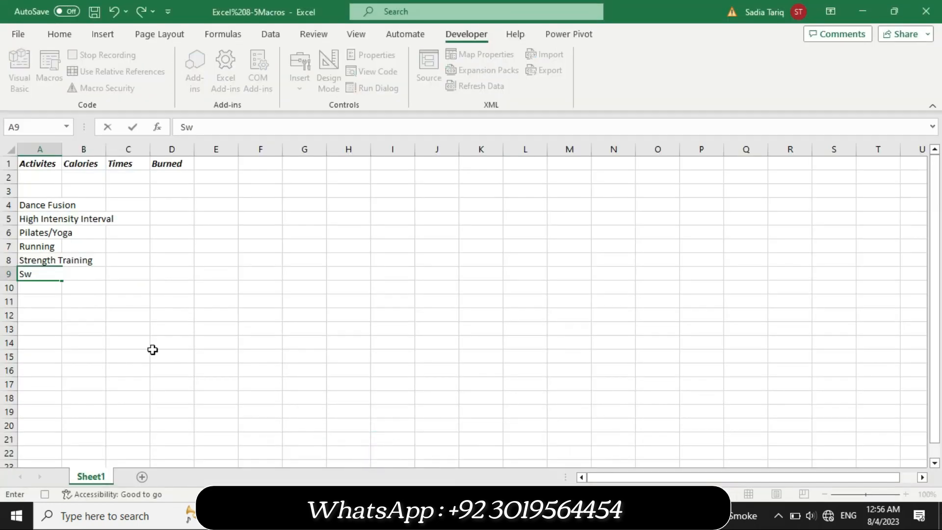
type("imming")
key("Return")
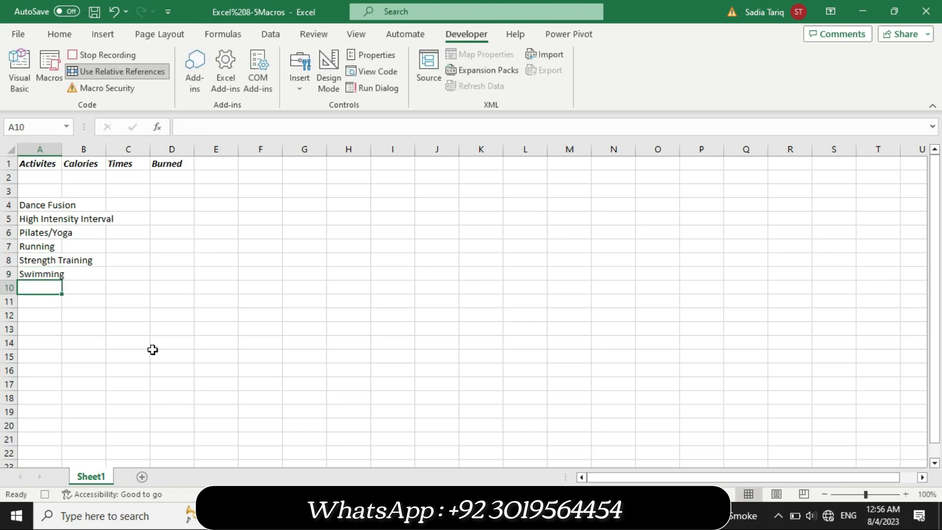
type("Wat")
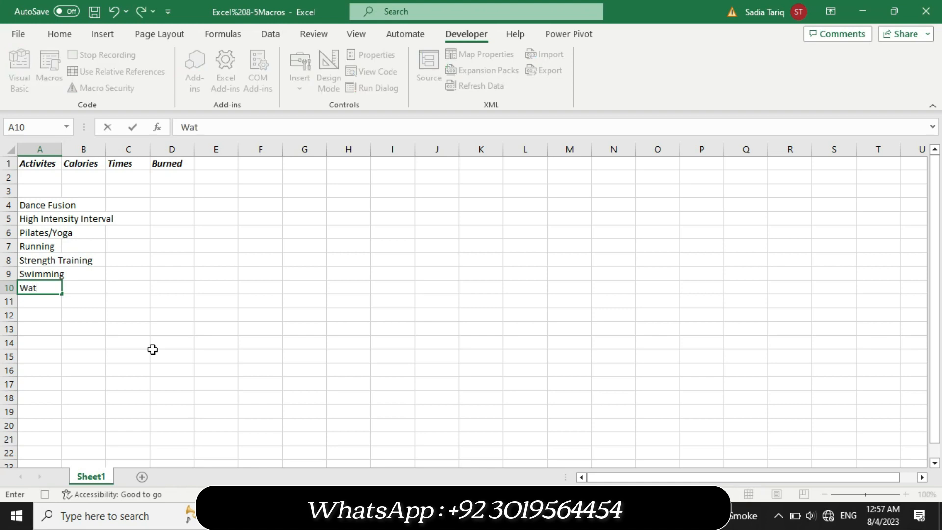
type("er Aerobics")
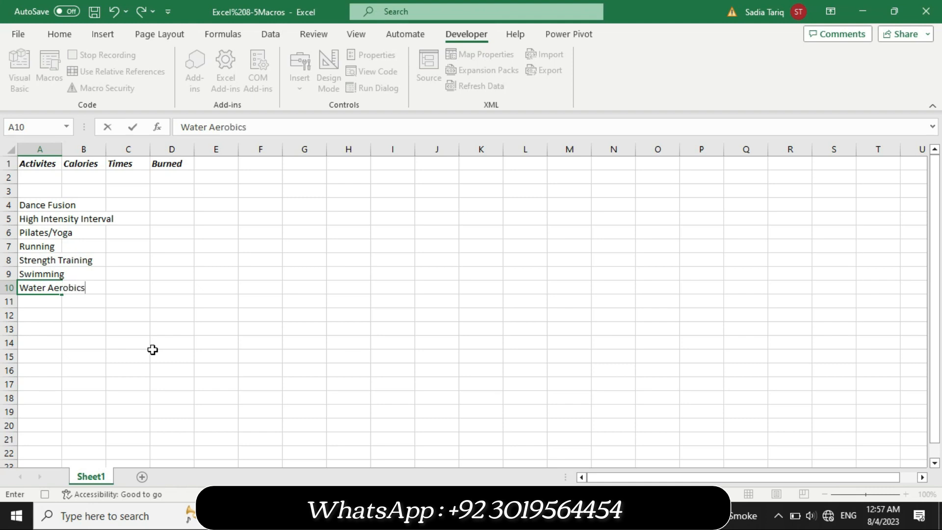
key("Return")
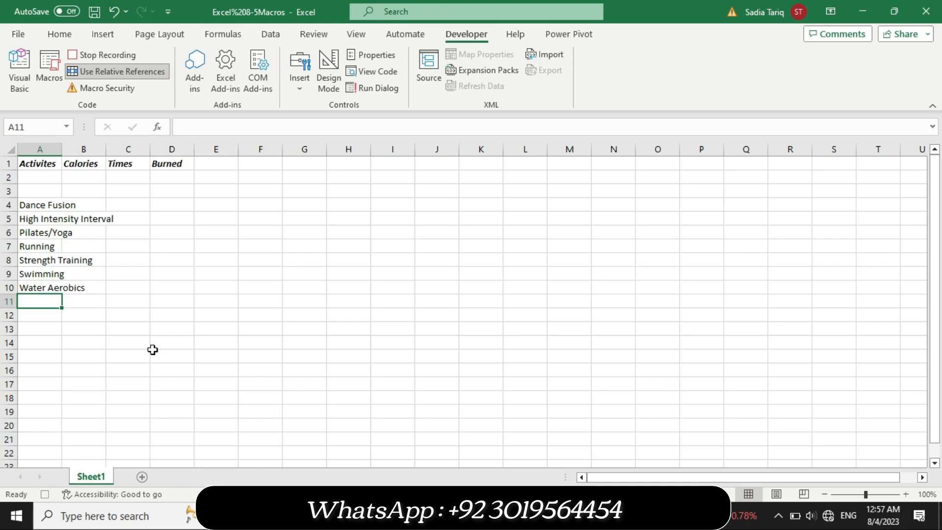
Stop recording the macro, check the following instruction in the PDF, and turn off Use Relative References in the macro workbook
left_click(98, 56)
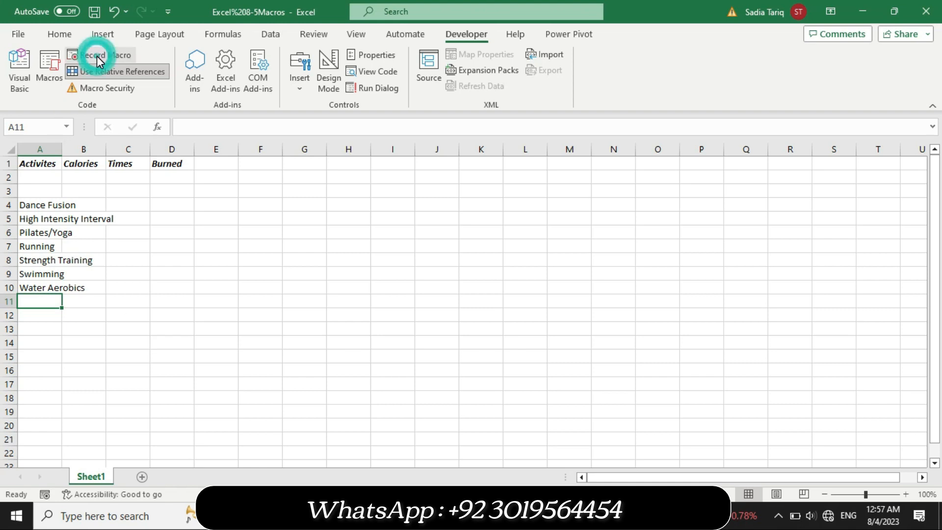
key("alt+Tab")
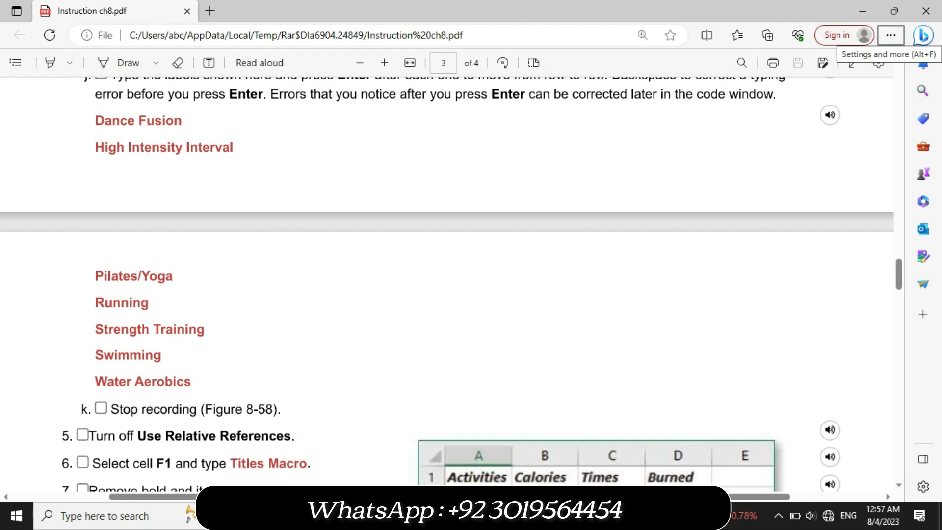
left_click(395, 468)
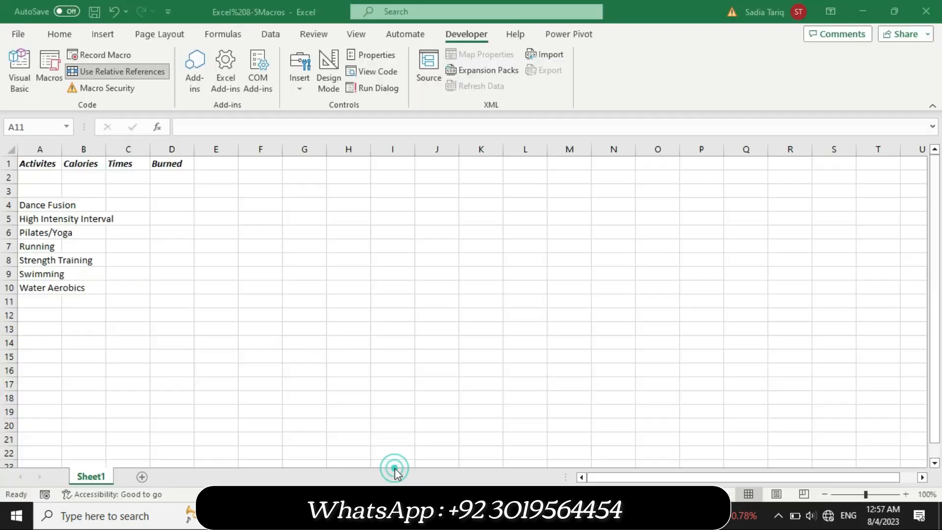
left_click(127, 71)
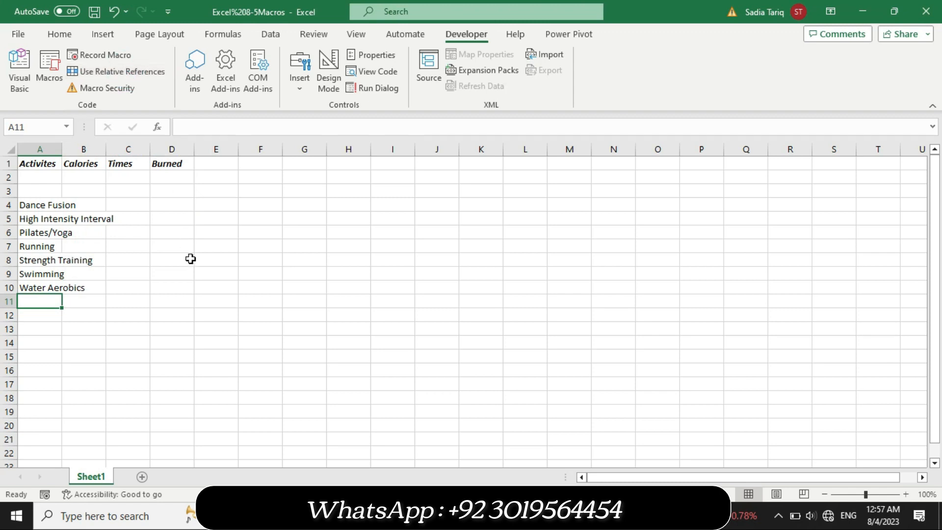
Look up the macro label instructions in the PDF and enter "Titles Macro" in cell F1 of the macro workbook
key("alt+Tab")
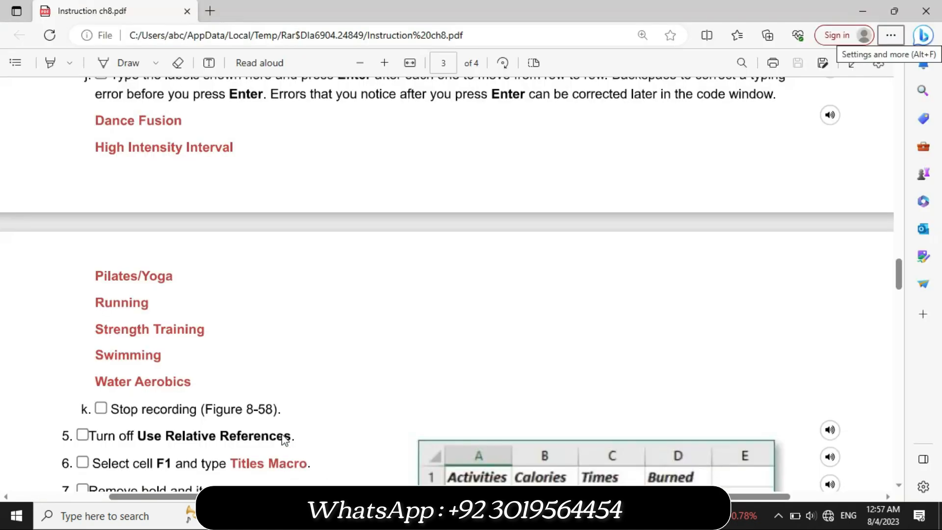
left_click_drag(900, 266, 900, 275)
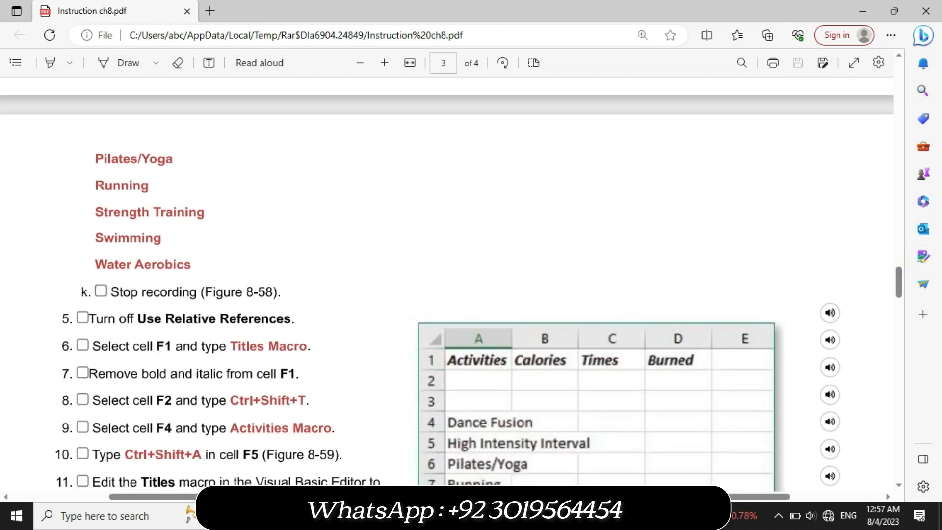
mouse_move(451, 515)
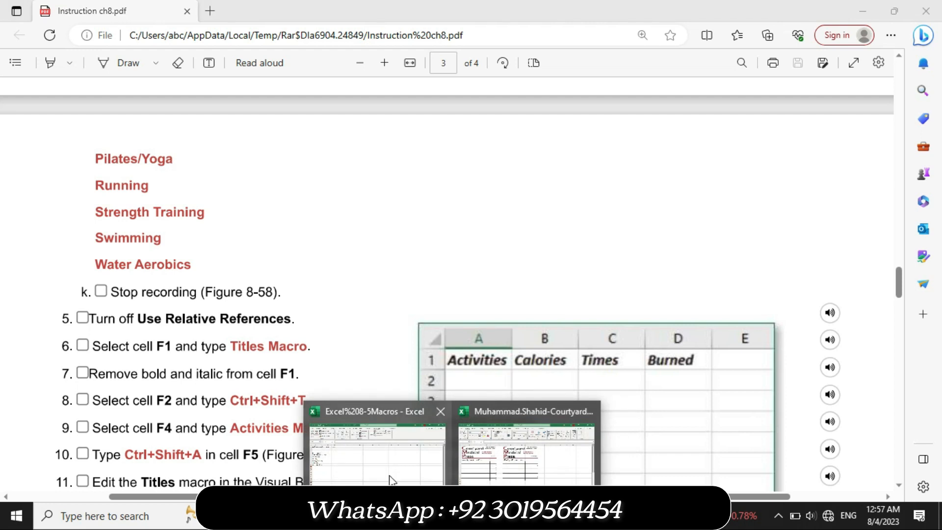
left_click(388, 475)
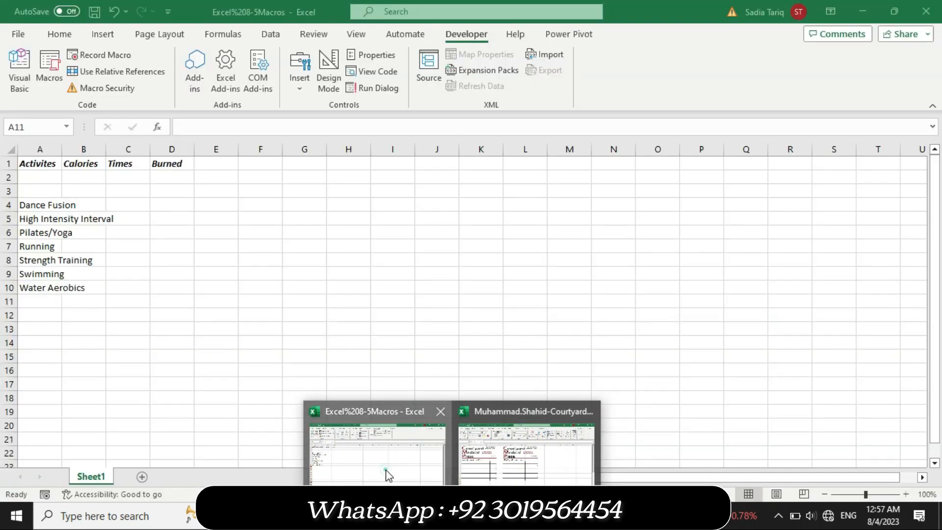
left_click(265, 164)
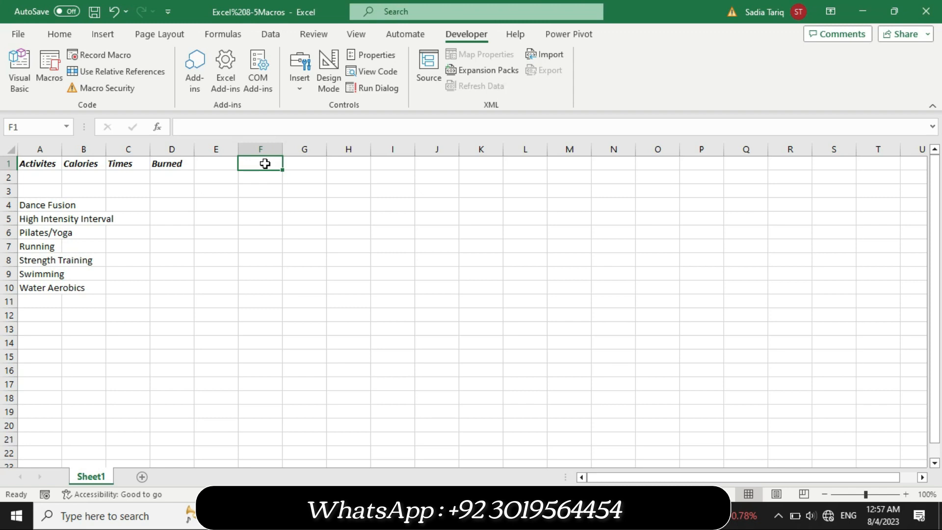
left_click(425, 515)
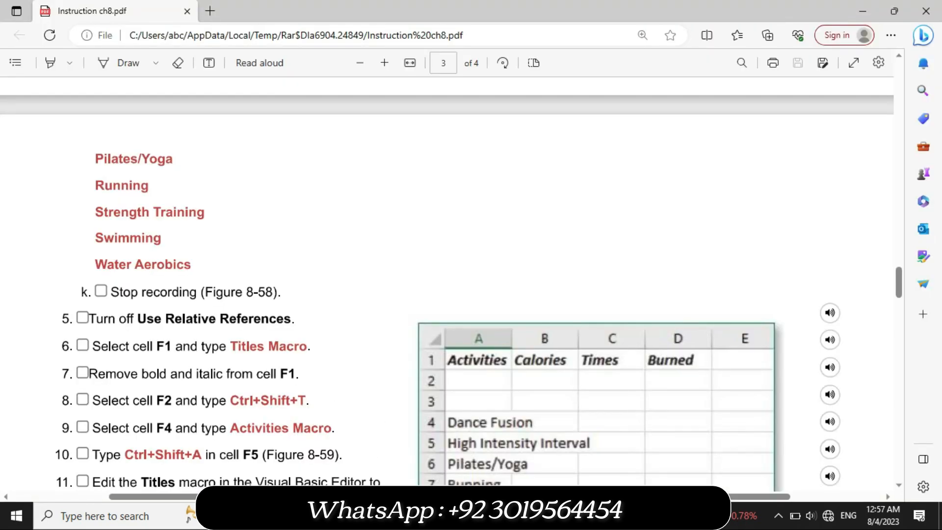
mouse_move(426, 515)
left_click(383, 440)
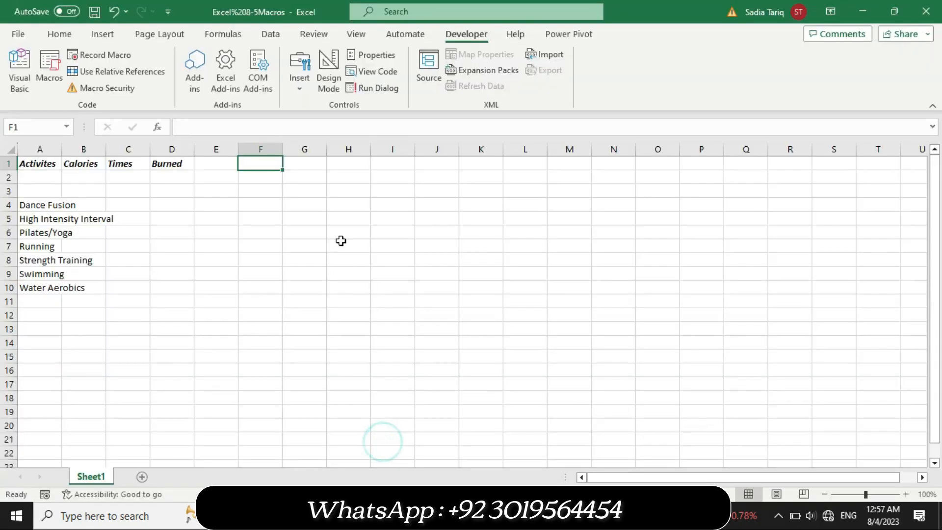
type("Titles")
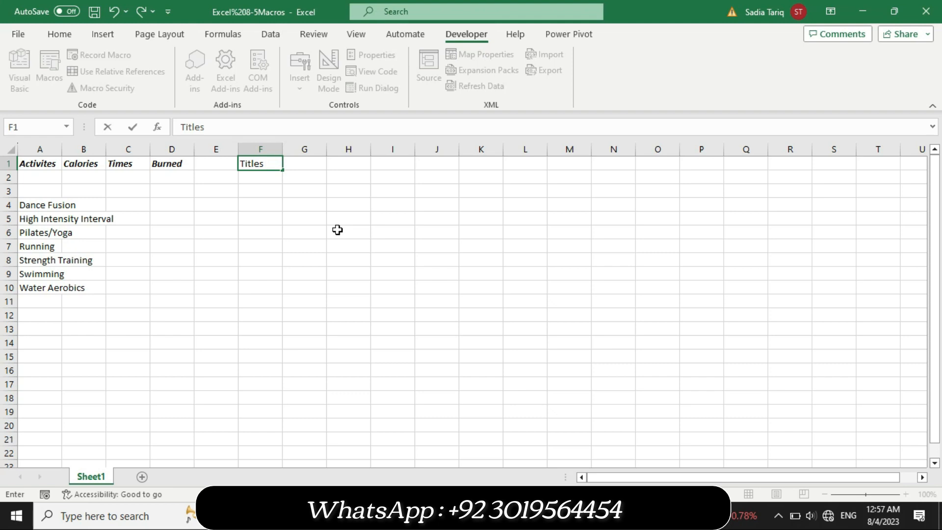
type(" M")
left_click(359, 515)
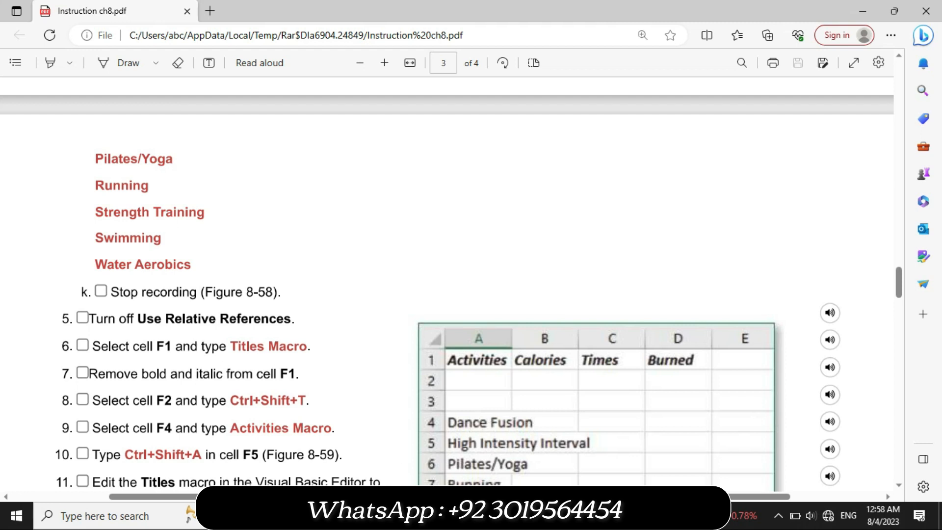
left_click(393, 515)
left_click(393, 463)
type("Titles Macro")
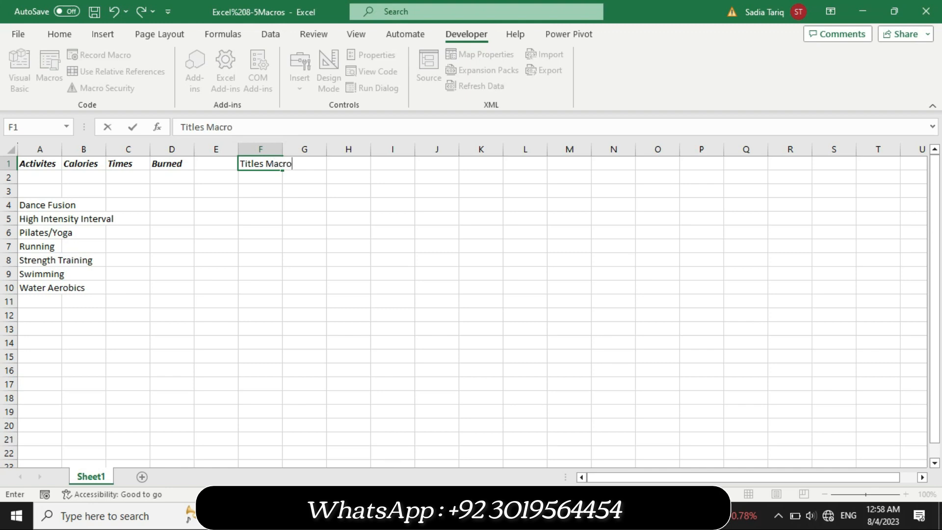
Check the formatting instruction in the PDF and remove bold and italic from cell F1 in the macro workbook
key("alt+Tab")
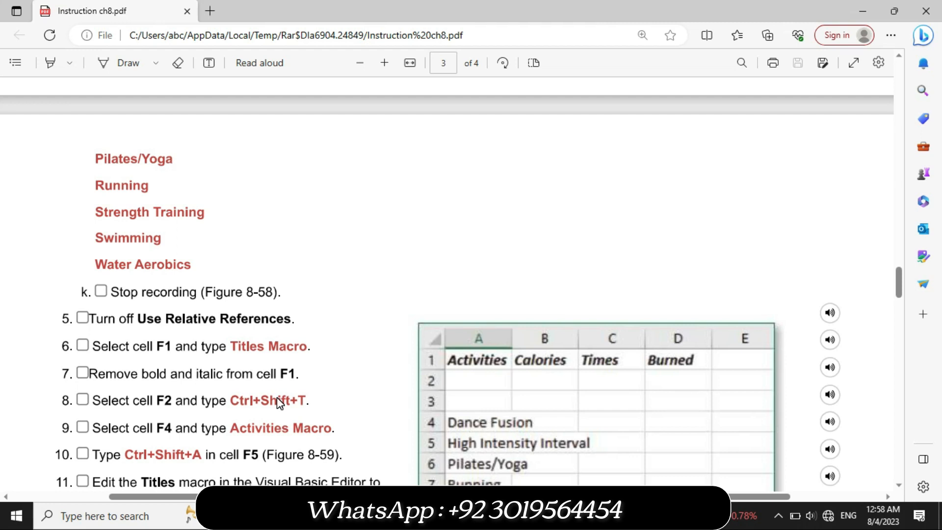
mouse_move(446, 516)
left_click(375, 446)
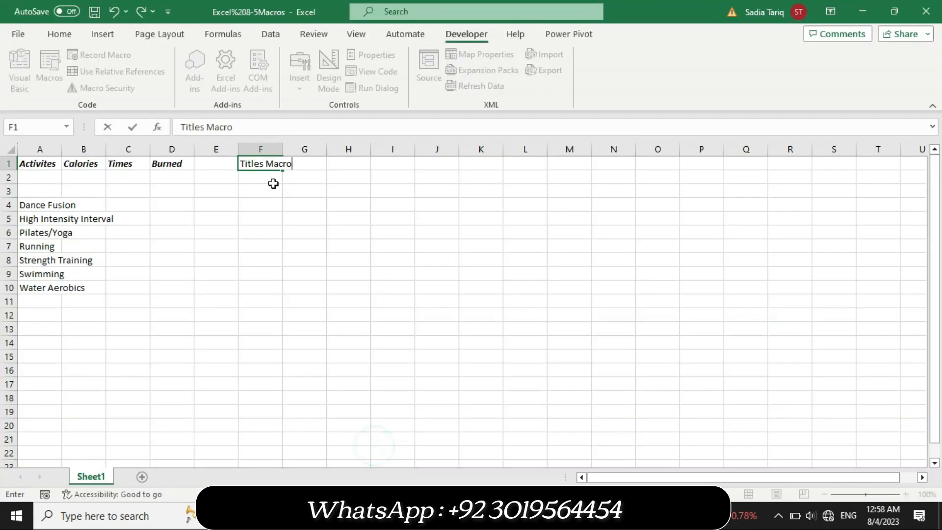
left_click(260, 164)
left_click(300, 247)
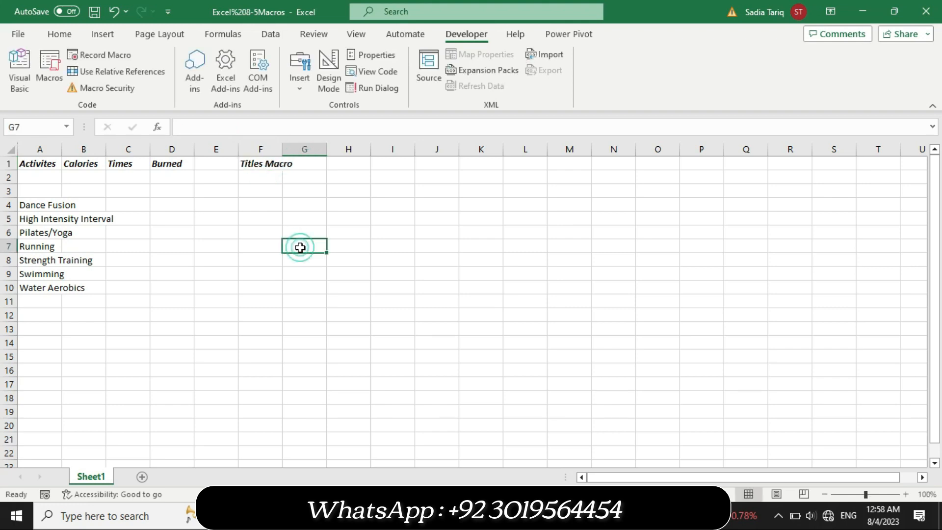
left_click(264, 164)
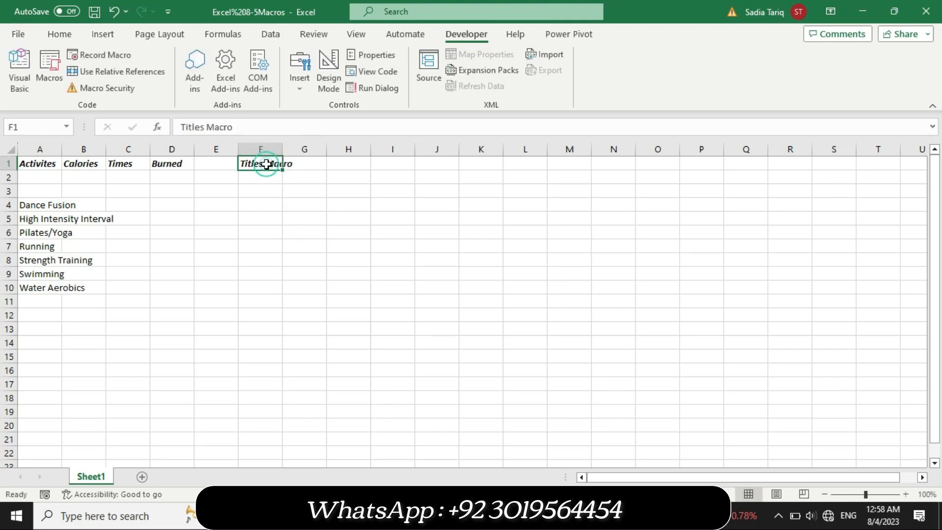
left_click(59, 34)
left_click(79, 82)
left_click(96, 85)
left_click(269, 289)
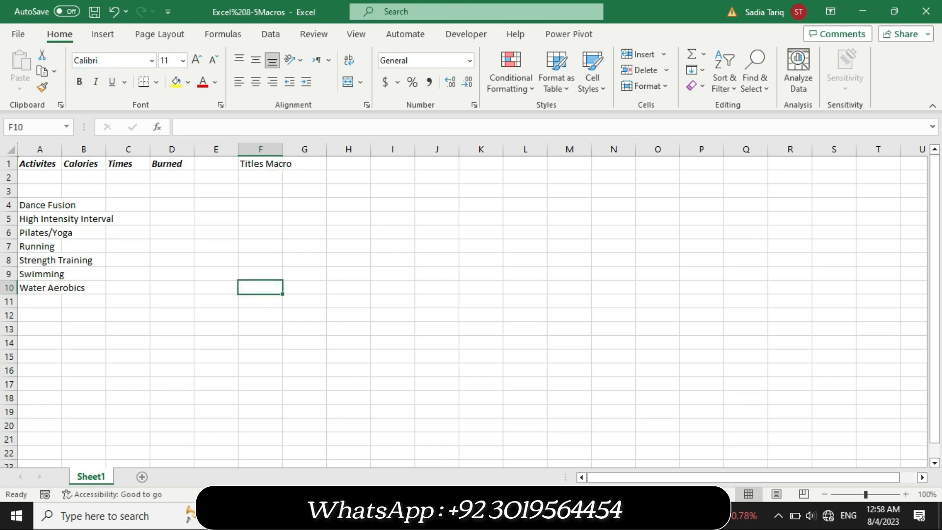
Check the Titles macro shortcut in the instruction PDF and enter "Ctrl+Shift+T" in cell F2 of the macro workbook
key("alt+Tab")
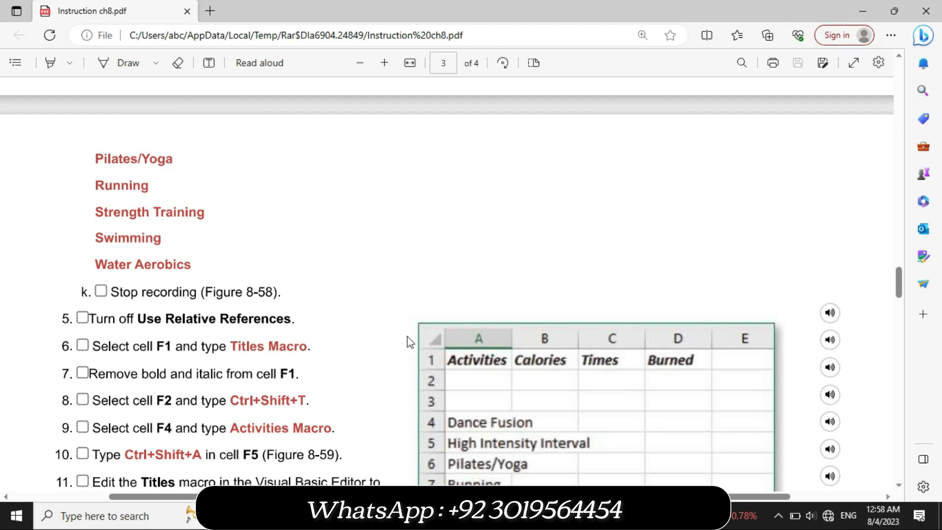
mouse_move(899, 281)
left_mouse_down()
mouse_move(905, 324)
mouse_move(888, 368)
mouse_move(899, 421)
mouse_move(879, 246)
mouse_move(885, 290)
left_mouse_up()
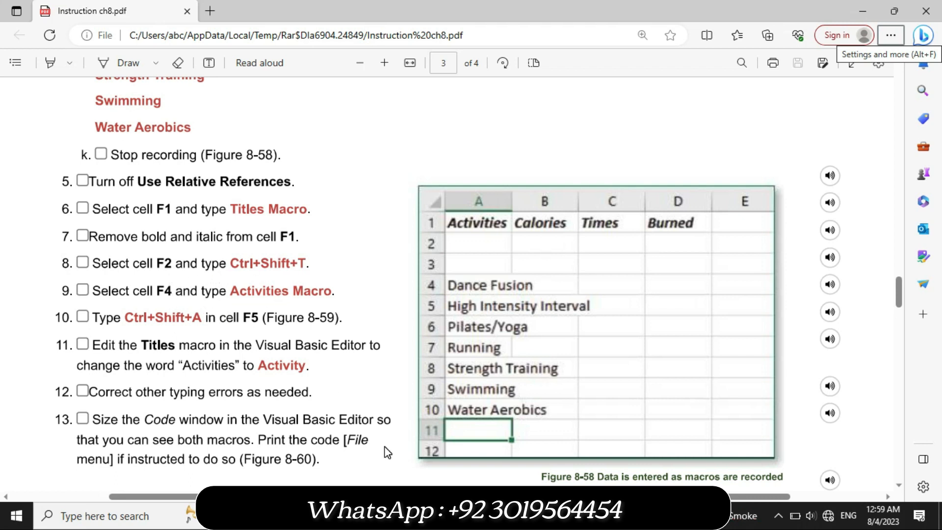
mouse_move(456, 516)
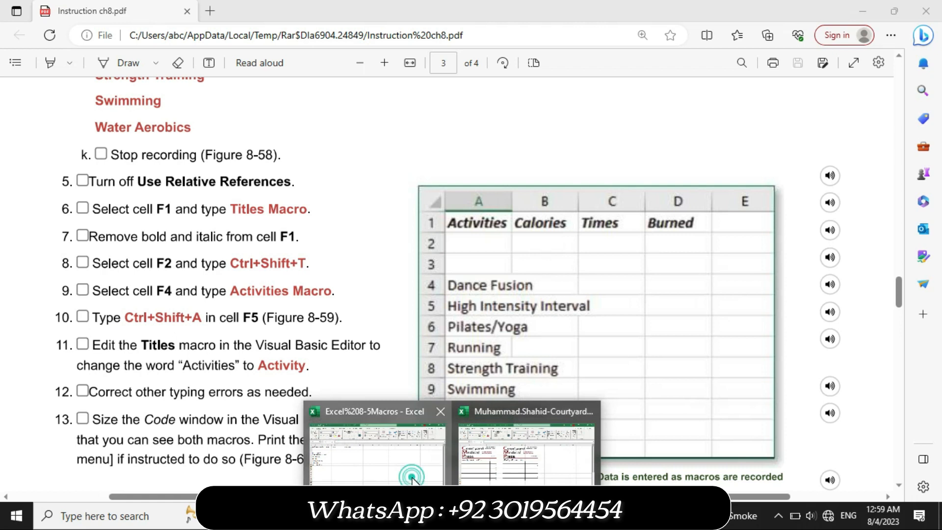
left_click(373, 441)
left_click(259, 177)
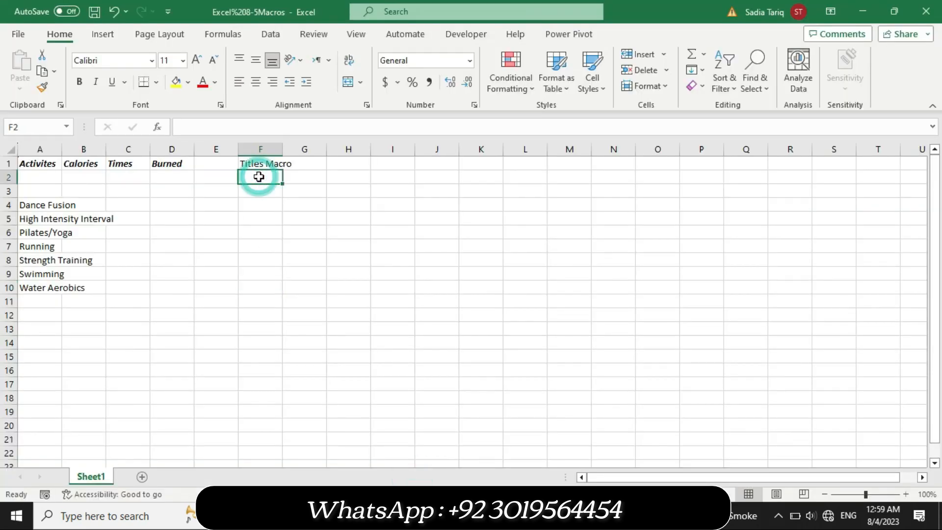
left_click(436, 516)
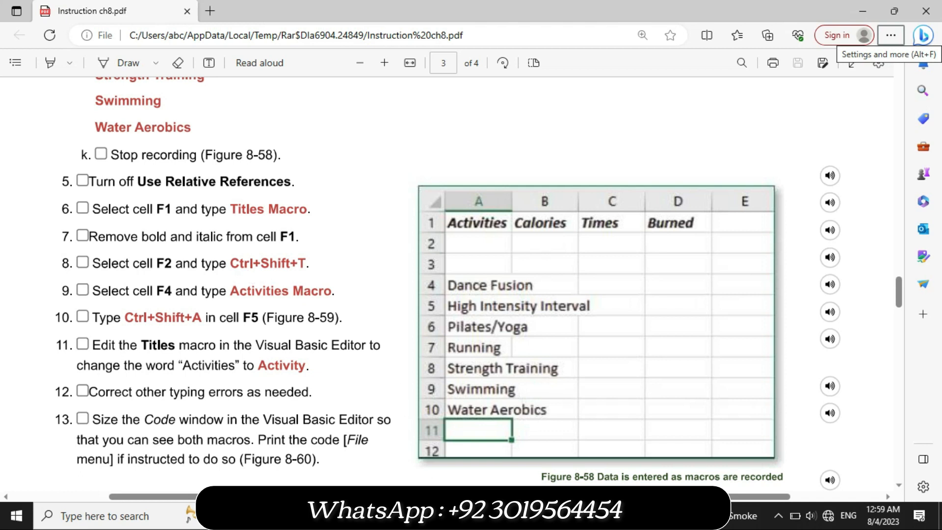
left_click(456, 516)
left_click(381, 471)
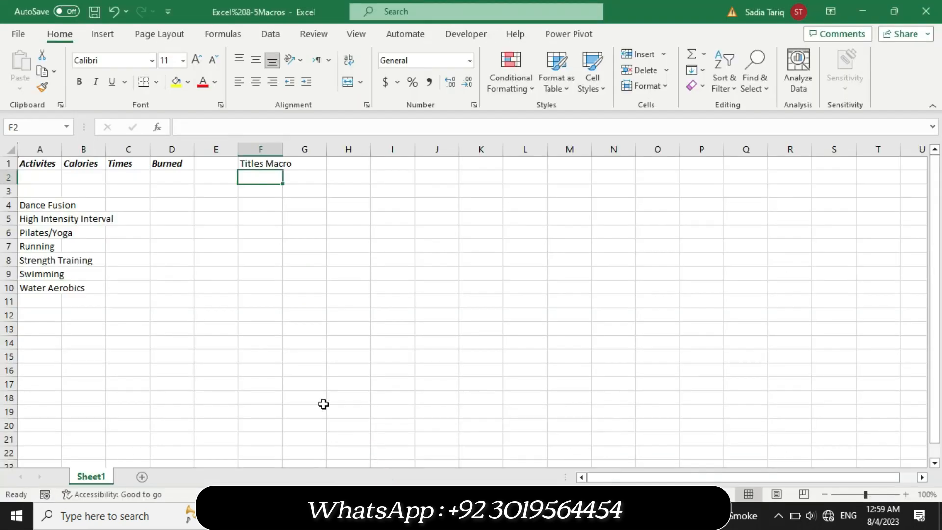
type("Ctrl")
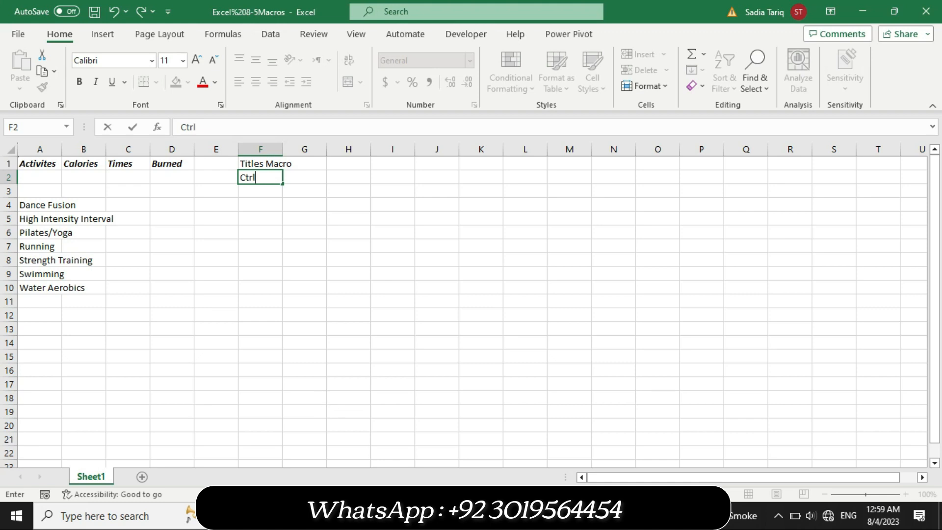
key("alt+Tab")
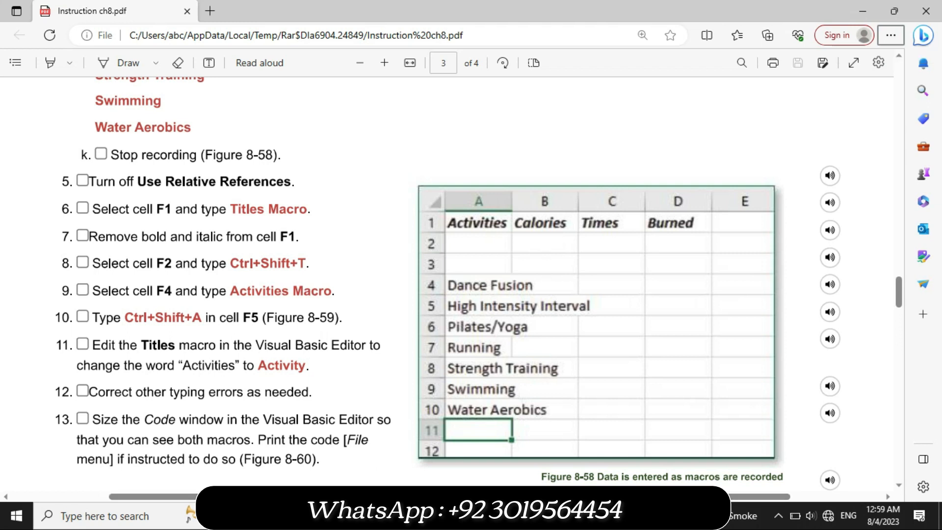
mouse_move(459, 515)
left_click(415, 465)
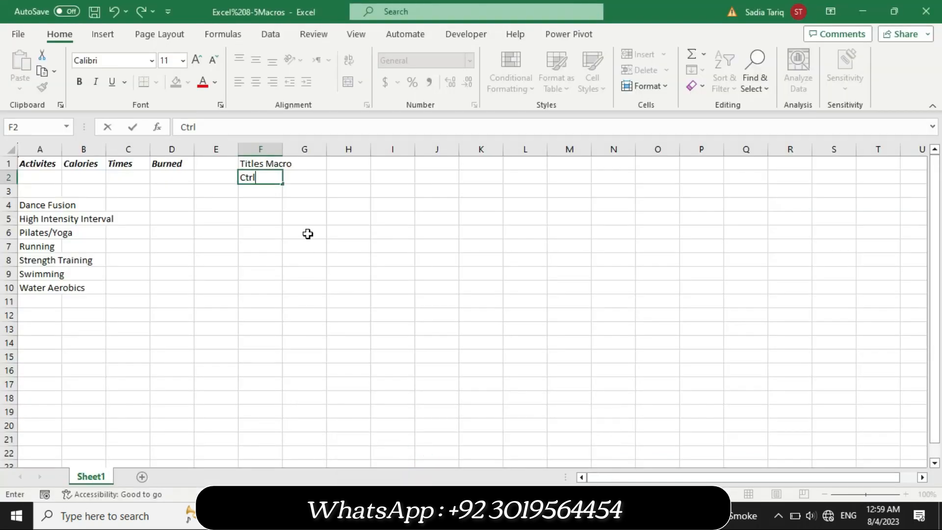
type("Shift+T")
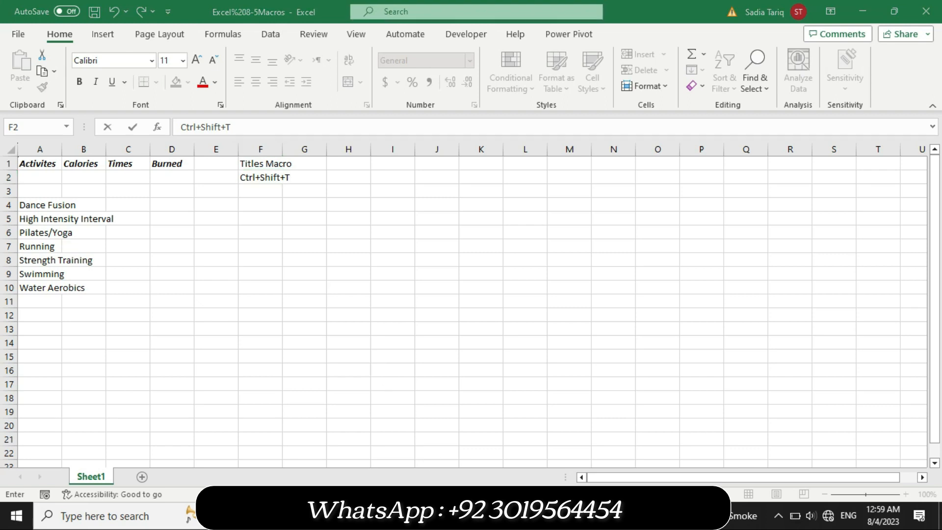
Check the next label instruction in the PDF and enter "Activites" in cell F4 of the macro workbook
key("alt+Tab")
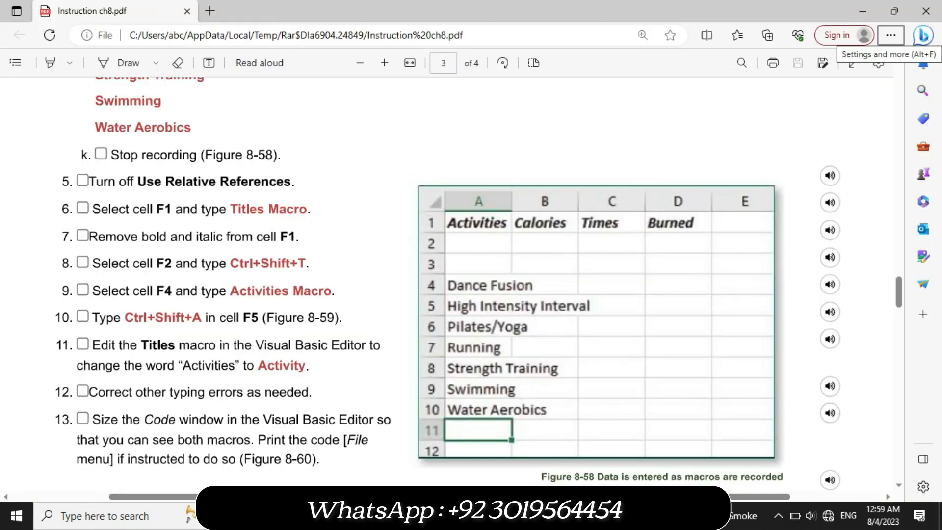
mouse_move(452, 516)
left_click(370, 442)
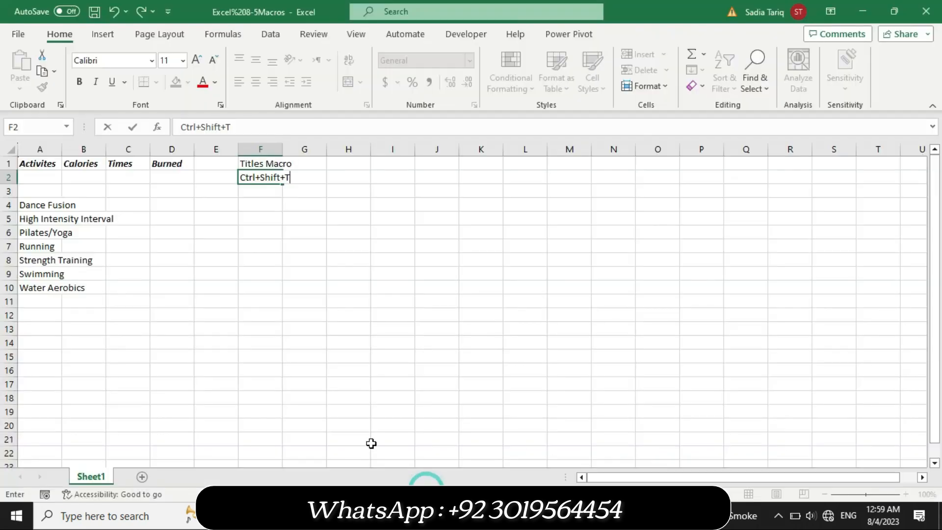
left_click(255, 236)
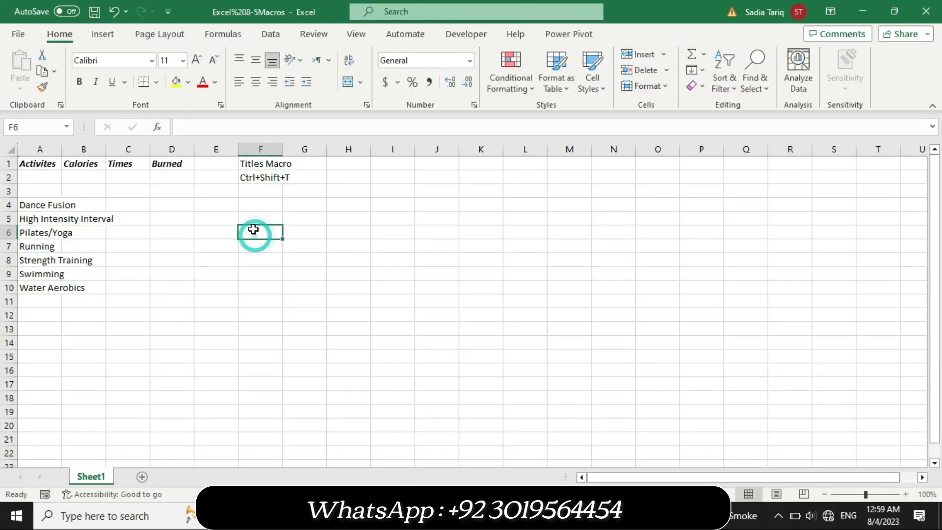
left_click(247, 205)
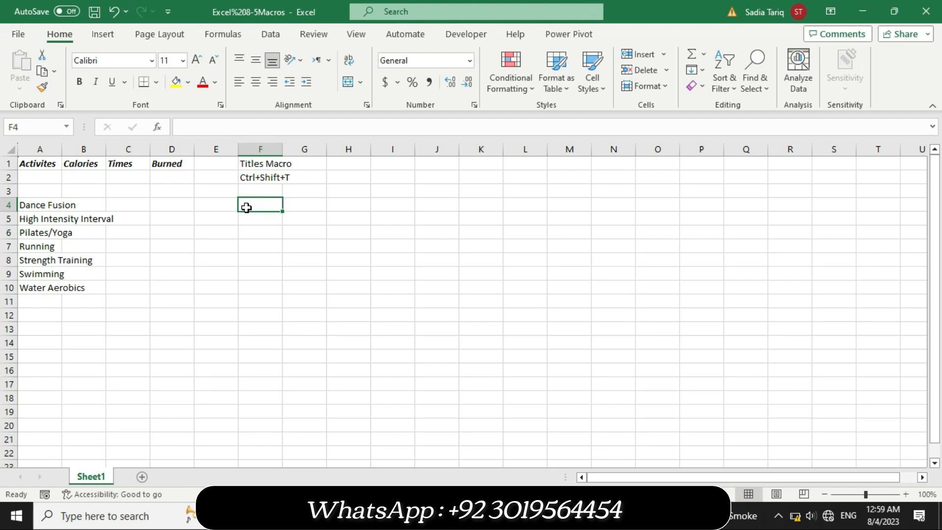
type("Acti")
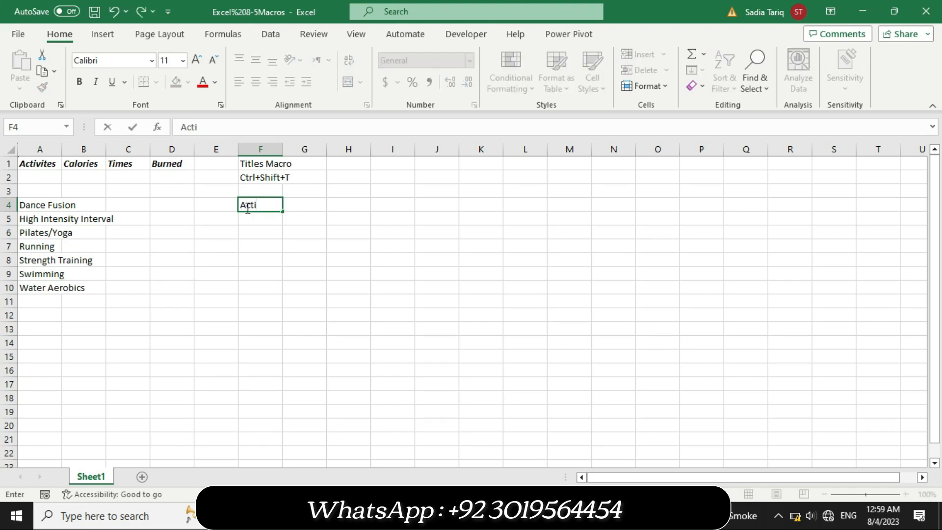
type("vires")
key("Left")
key("Left")
key("Right")
key("Right")
key("Right")
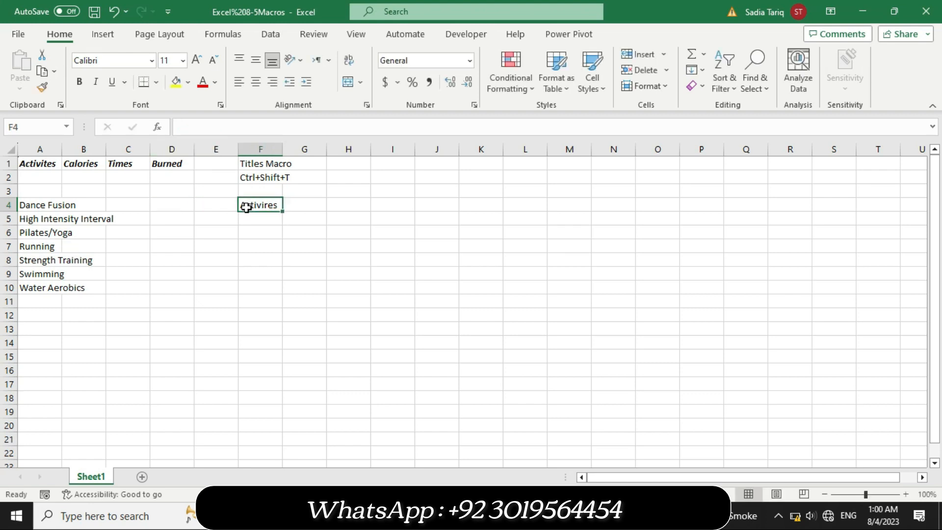
key("Left")
double_click(269, 204)
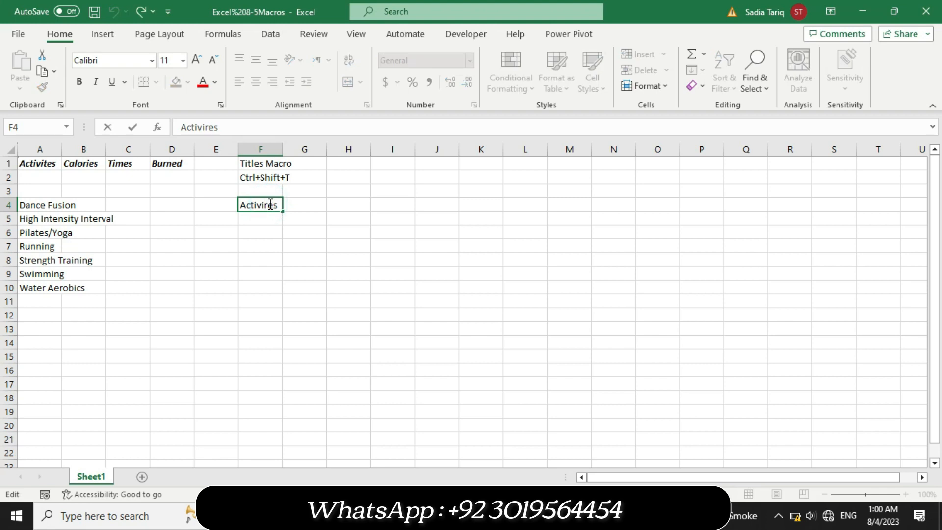
key("BackSpace")
Compare the label wording with the PDF and extend the text in cell F4 to "Activites Macro"
key("alt+Tab")
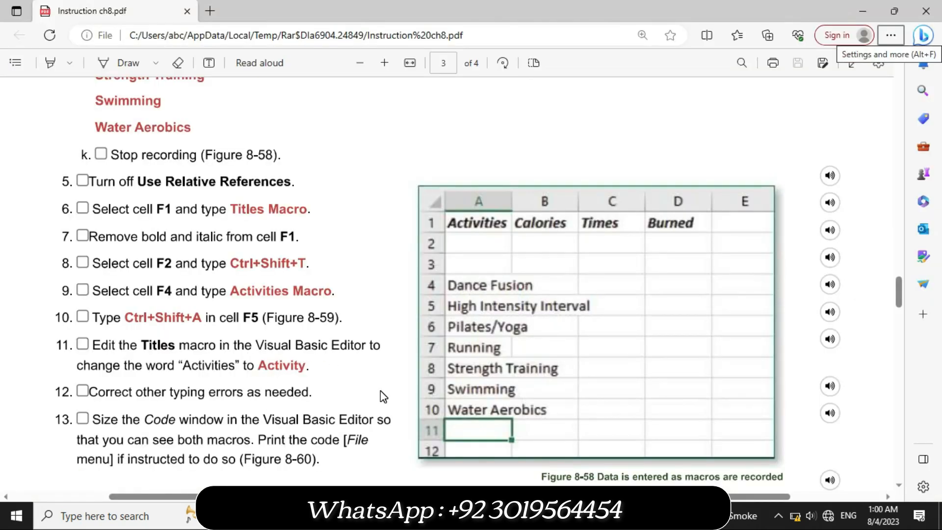
mouse_move(408, 449)
left_click(394, 432)
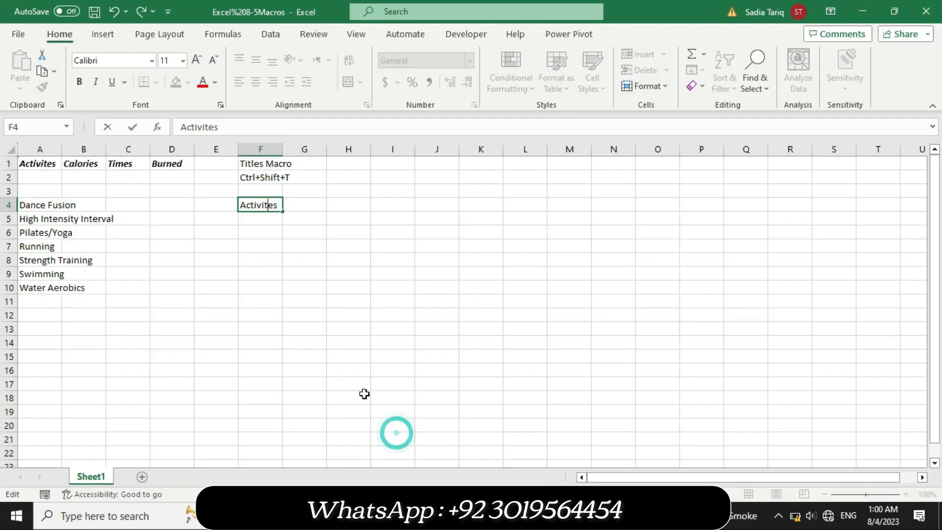
left_click(278, 205)
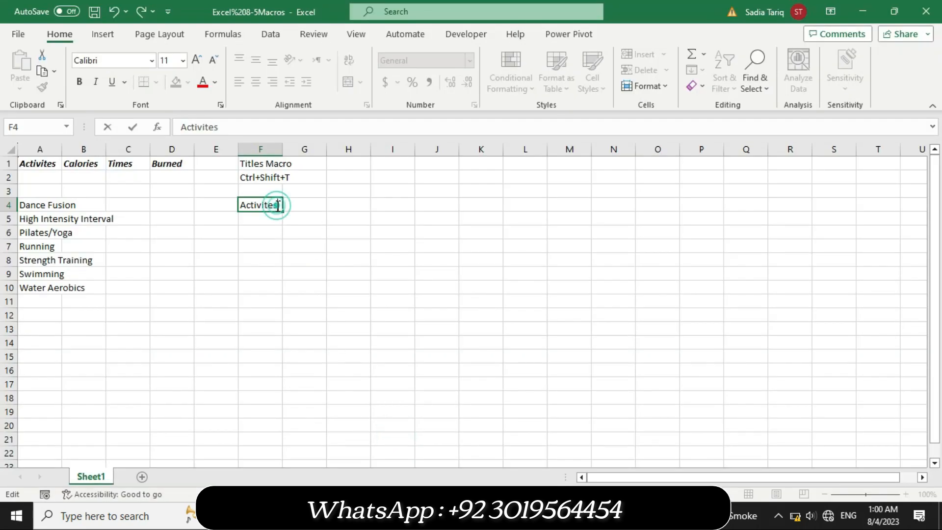
type("Ma")
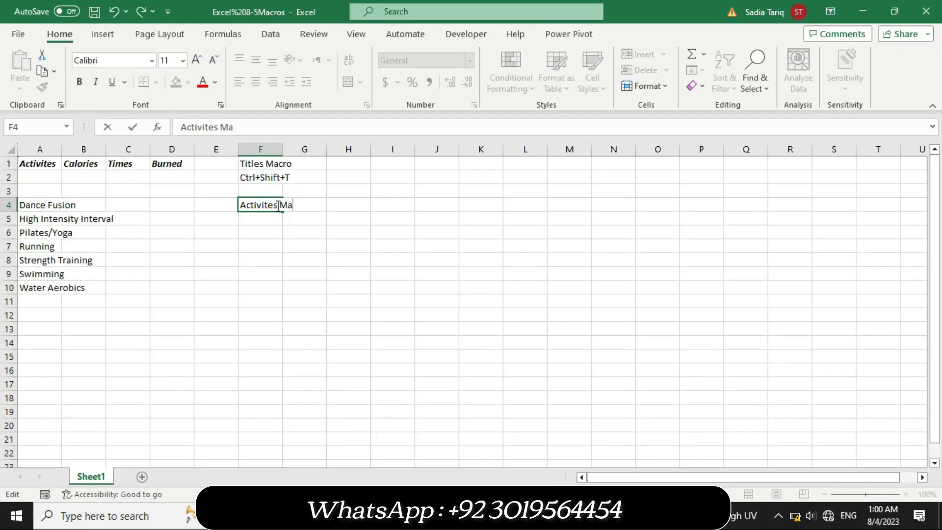
type("cro")
Look up the Activities macro shortcut in the PDF and enter "Ctrl+Shift+A" in cell F5 of the macro workbook
key("alt+Tab")
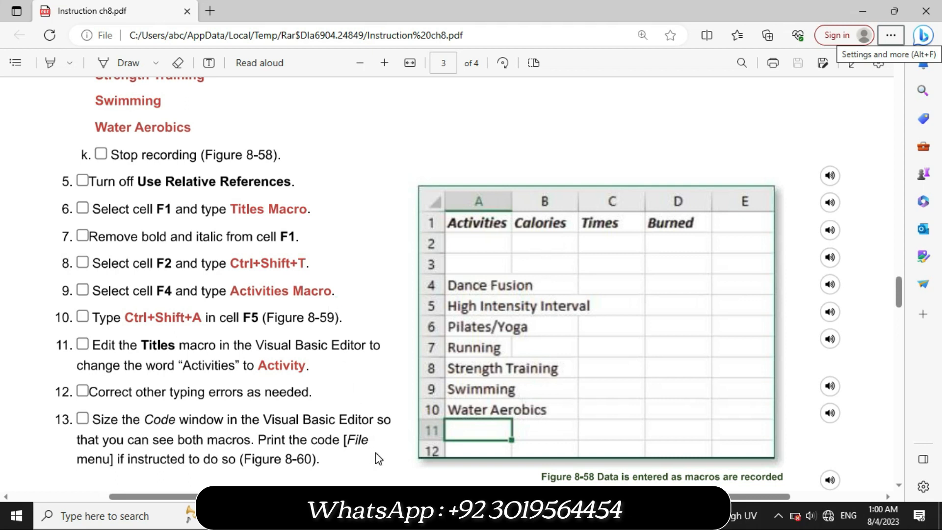
mouse_move(452, 516)
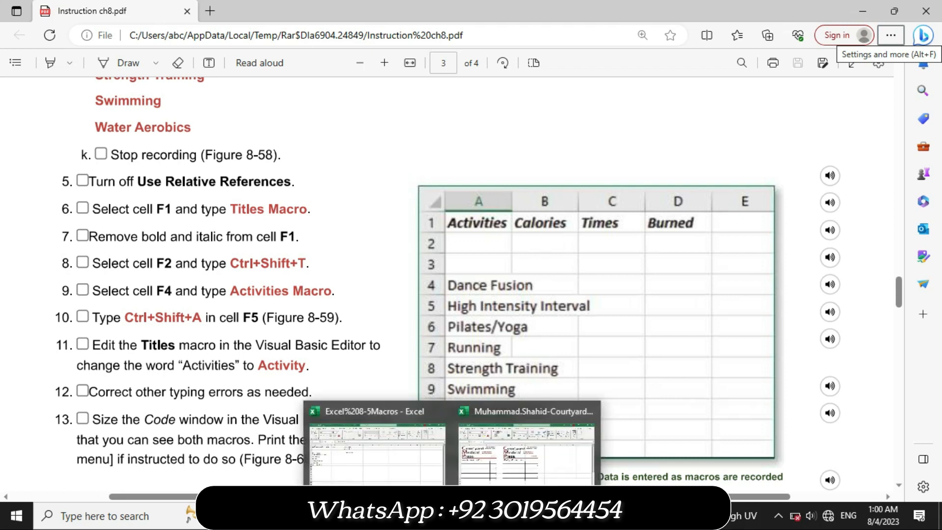
left_click(419, 478)
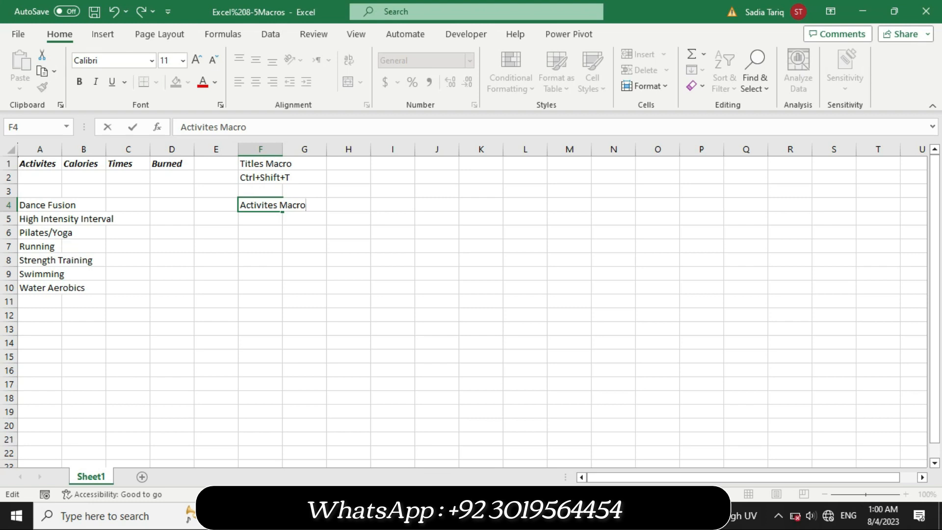
key("alt+Tab")
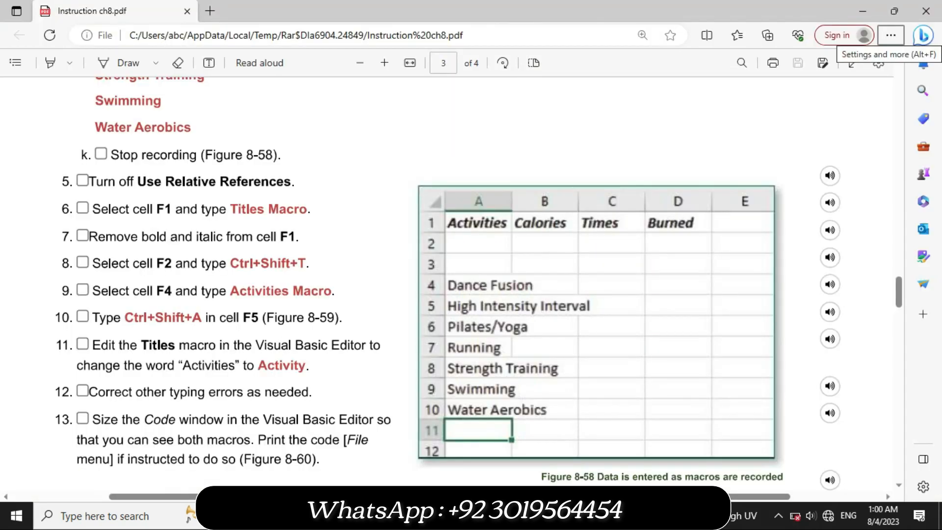
left_click(380, 441)
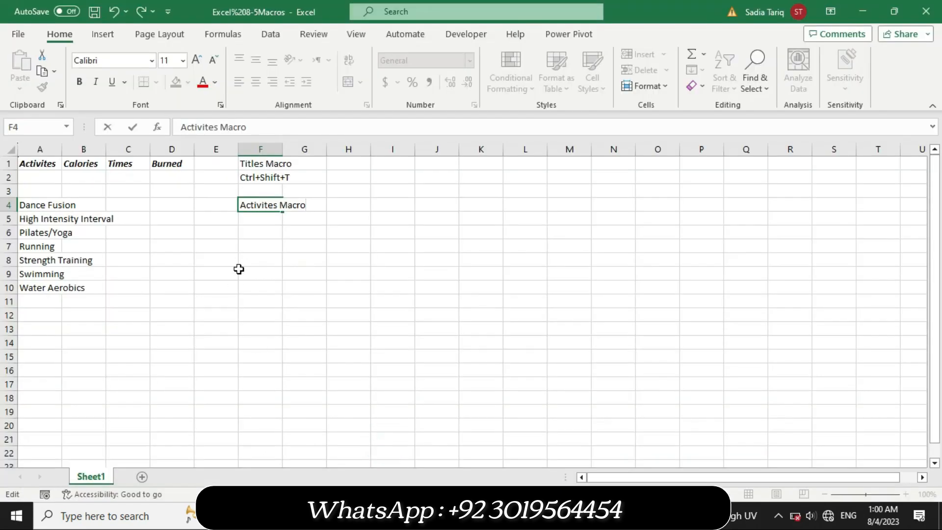
left_click(255, 218)
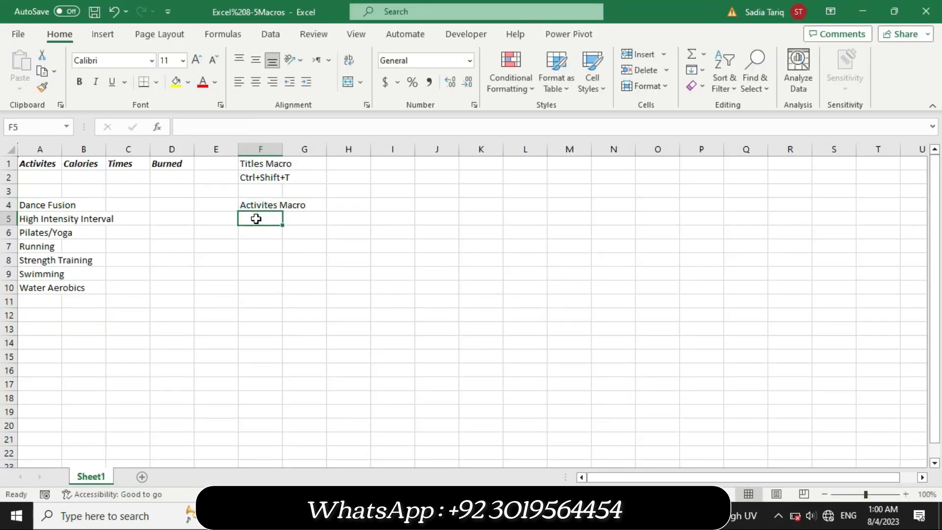
type("Ctrl")
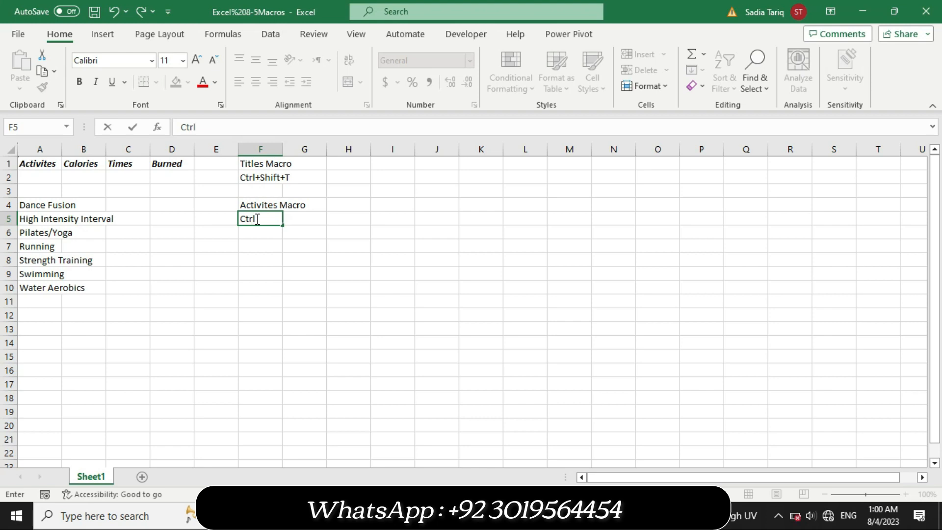
key("alt+Tab")
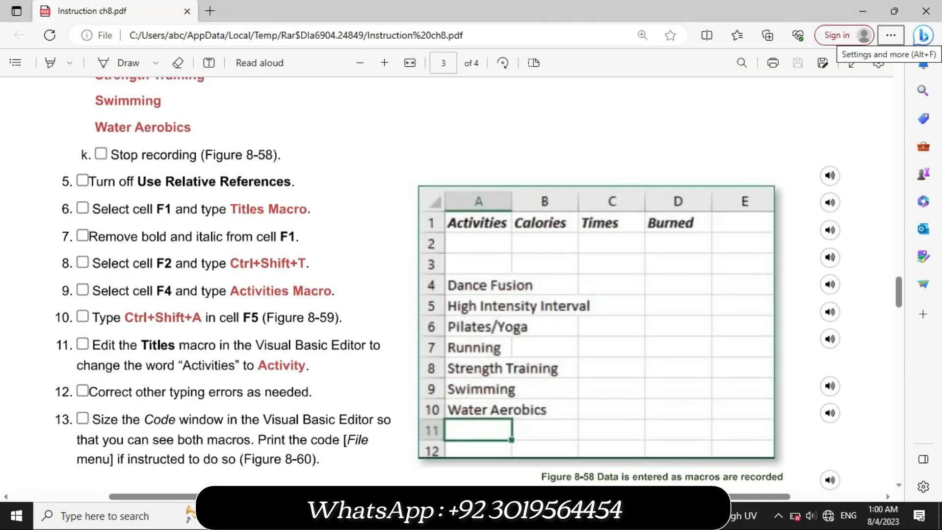
mouse_move(451, 515)
left_click(362, 423)
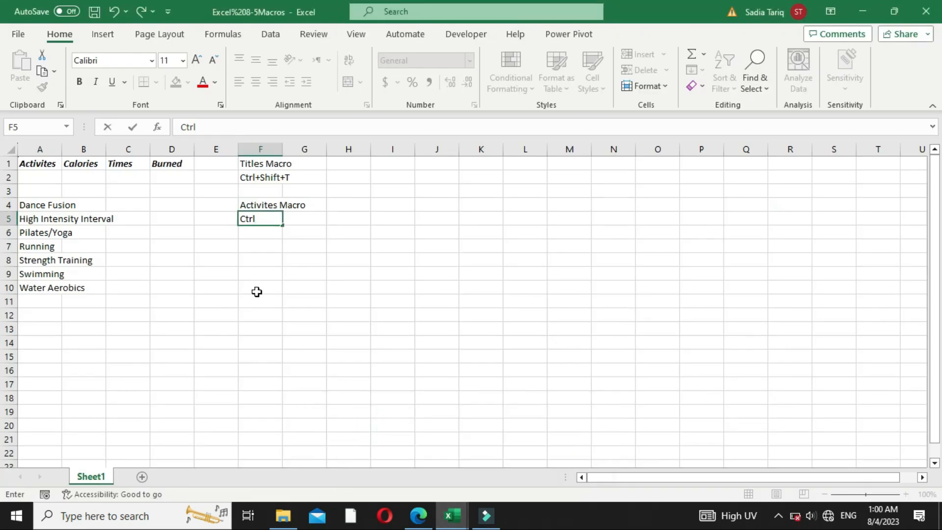
type("+Shift")
left_click(417, 516)
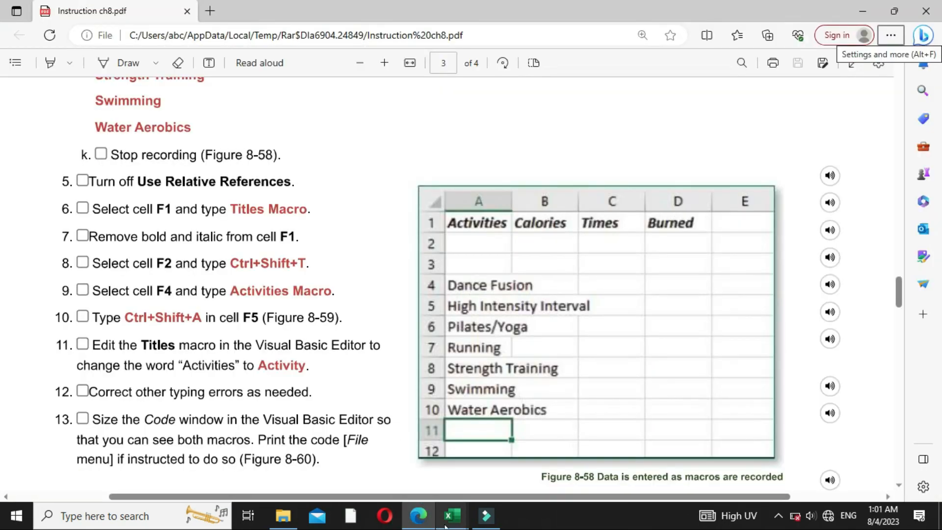
mouse_move(444, 525)
left_click(373, 451)
type("+Shift+A")
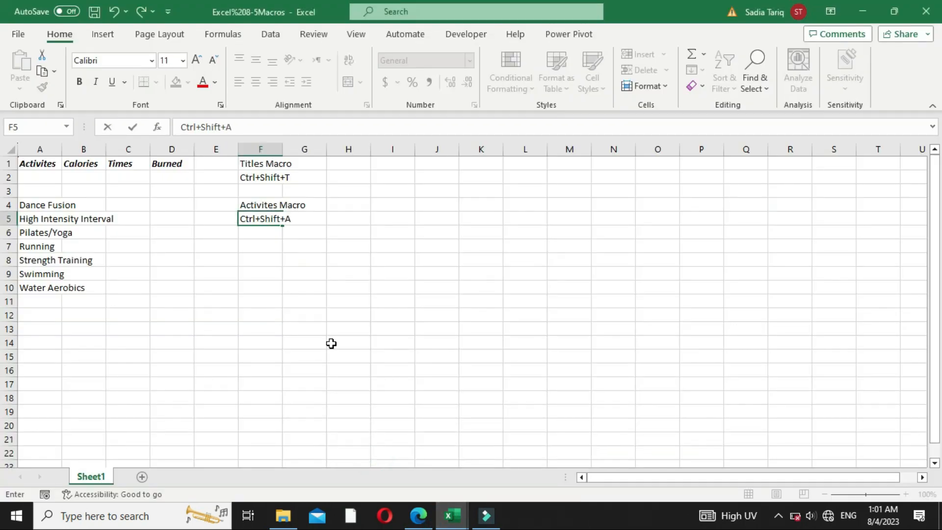
left_click(274, 300)
Switch to the instruction PDF and review the project's required files and skills on page 2
left_click(418, 514)
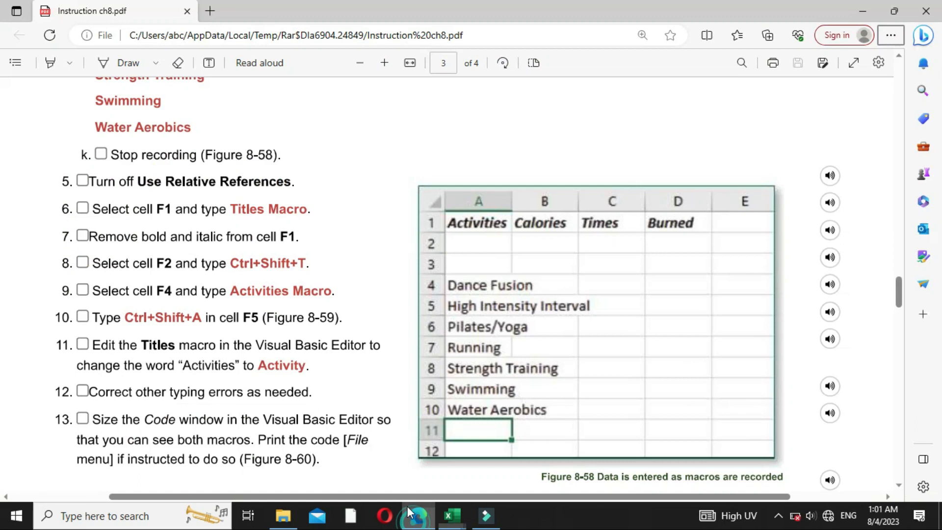
left_click_drag(902, 297, 890, 217)
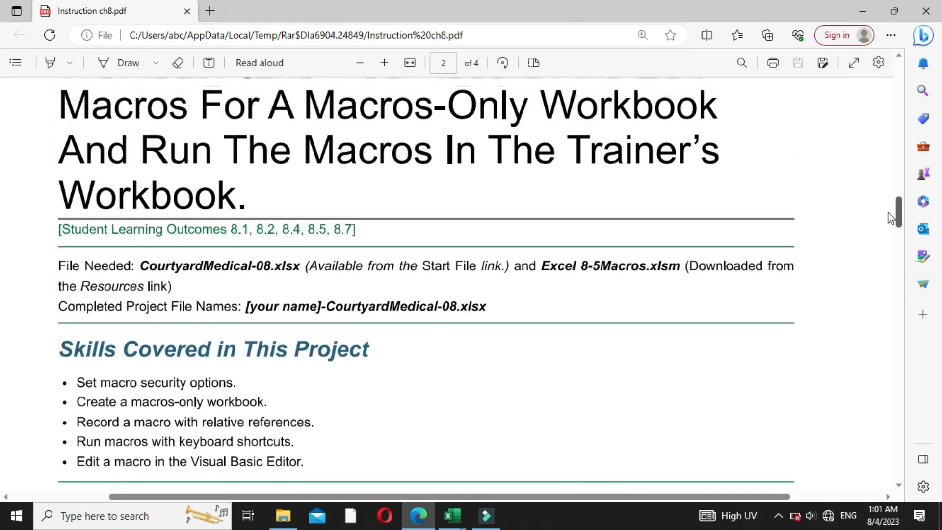